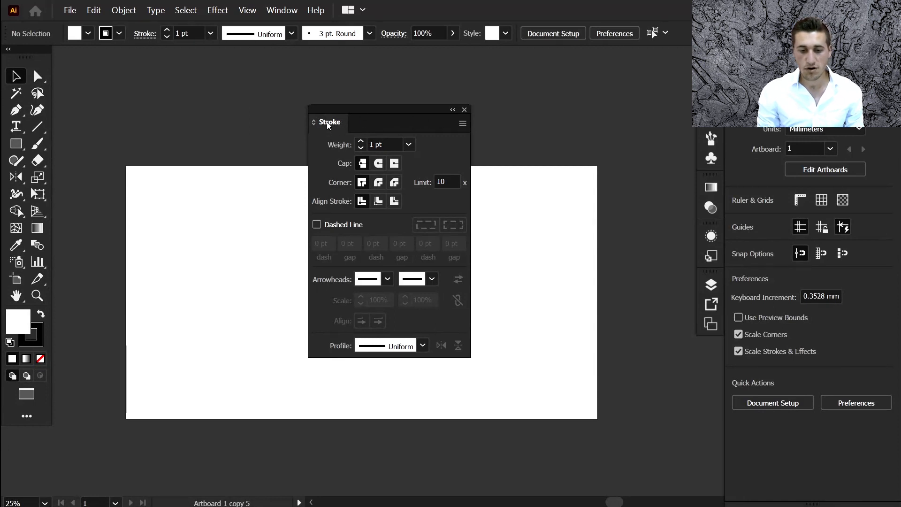
# Toggle the floating Stroke panel between its collapsed and full views
pyautogui.click(330, 126)
pyautogui.doubleClick(385, 128)
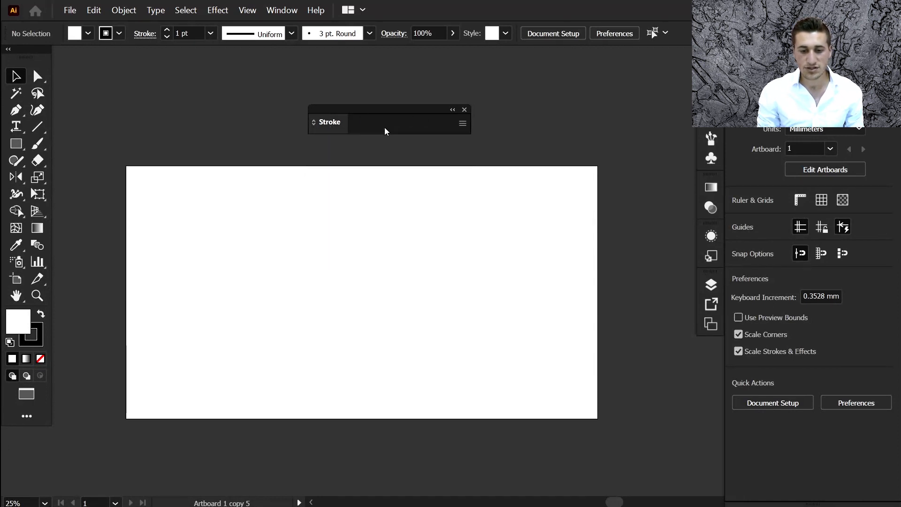
pyautogui.doubleClick(384, 128)
pyautogui.doubleClick(384, 128)
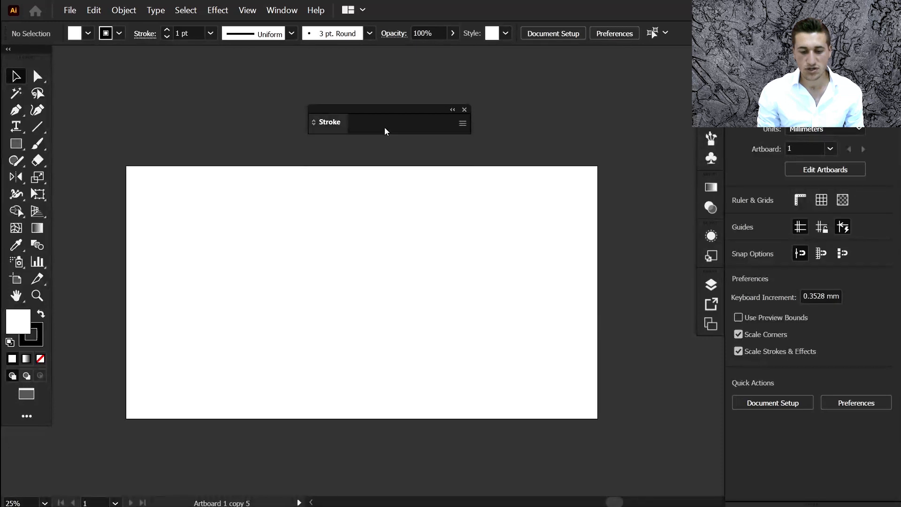
pyautogui.doubleClick(385, 127)
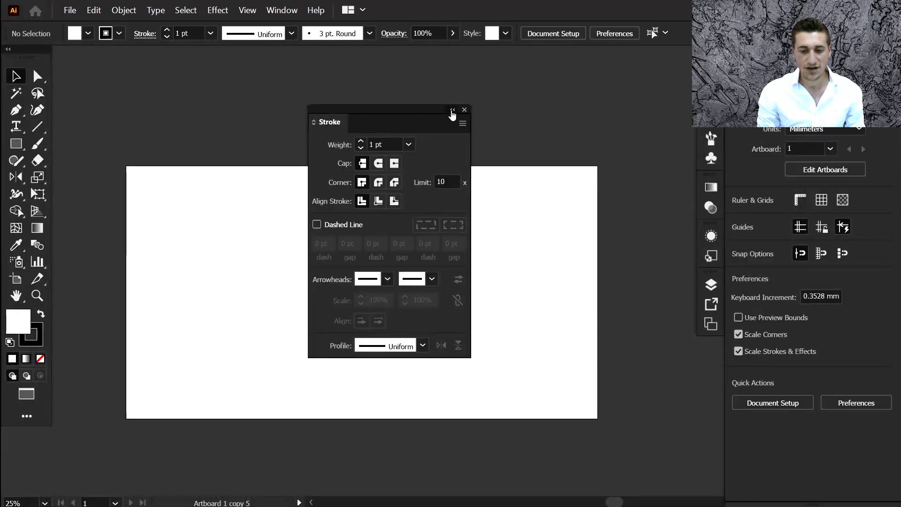
# Reduce the Stroke panel to an icon, dock it beside the toolbox, and undock and close it
pyautogui.click(452, 110)
pyautogui.moveTo(318, 132)
pyautogui.mouseDown()
pyautogui.moveTo(204, 123)
pyautogui.moveTo(136, 96)
pyautogui.moveTo(211, 141)
pyautogui.moveTo(292, 129)
pyautogui.moveTo(64, 134)
pyautogui.mouseUp()
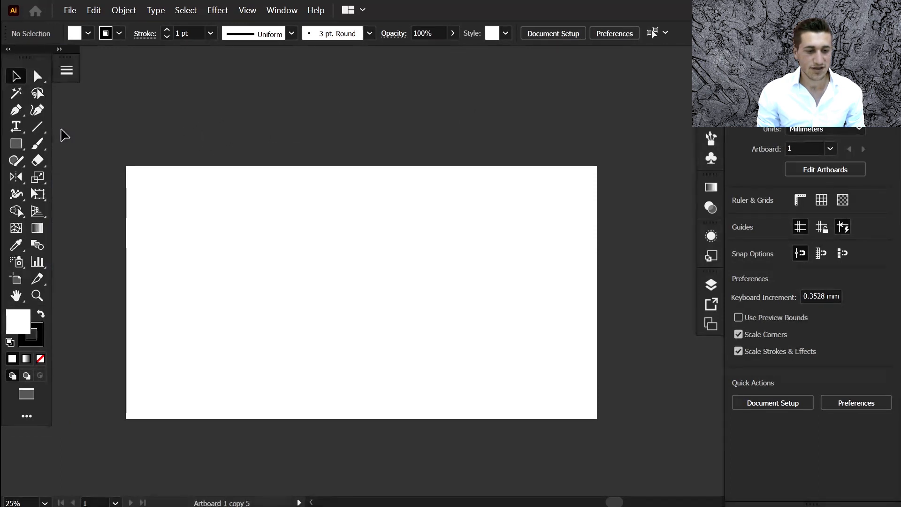
pyautogui.moveTo(66, 59)
pyautogui.mouseDown()
pyautogui.moveTo(340, 121)
pyautogui.moveTo(411, 149)
pyautogui.moveTo(534, 78)
pyautogui.mouseUp()
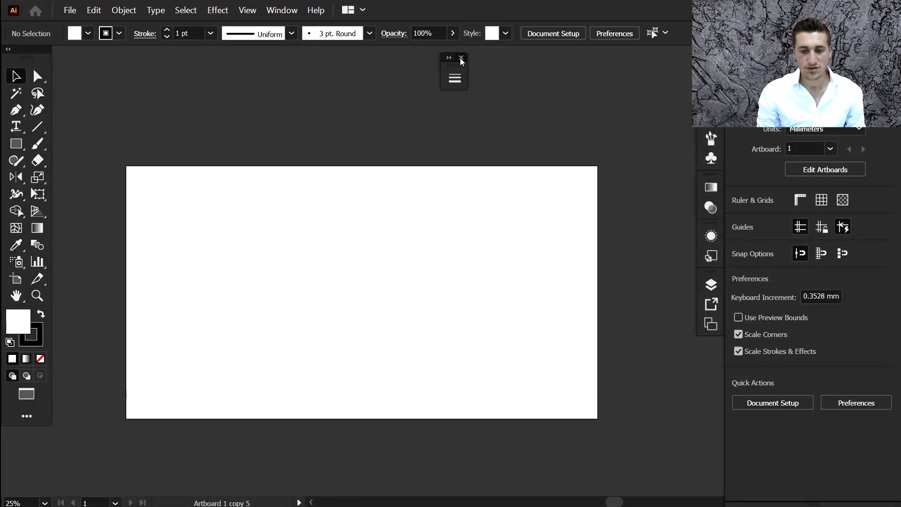
pyautogui.click(461, 58)
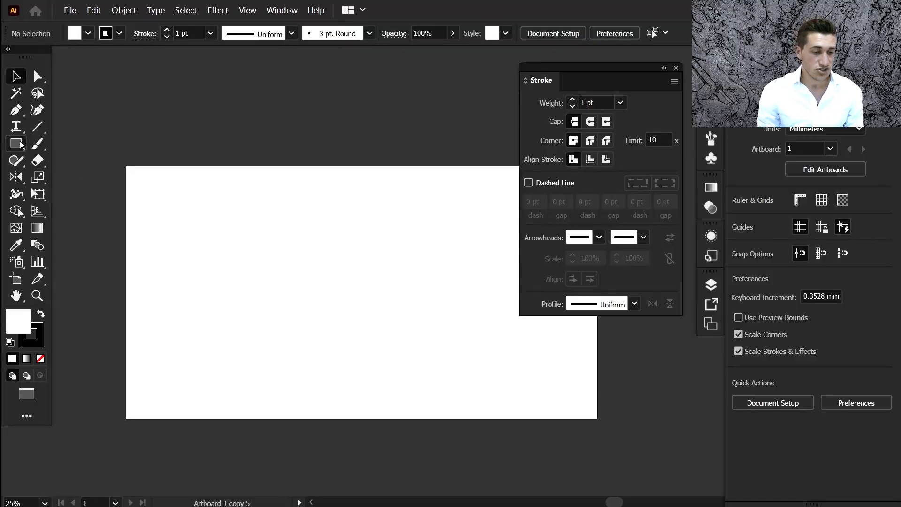
# Draw a rectangle about 529 mm high on the artboard and set its stroke colour to None
pyautogui.click(21, 144)
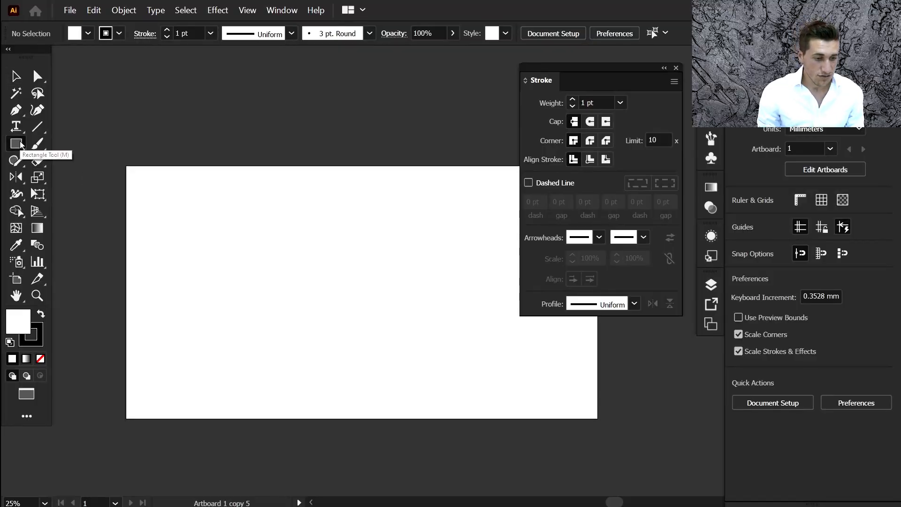
pyautogui.moveTo(192, 199); pyautogui.dragTo(437, 374)
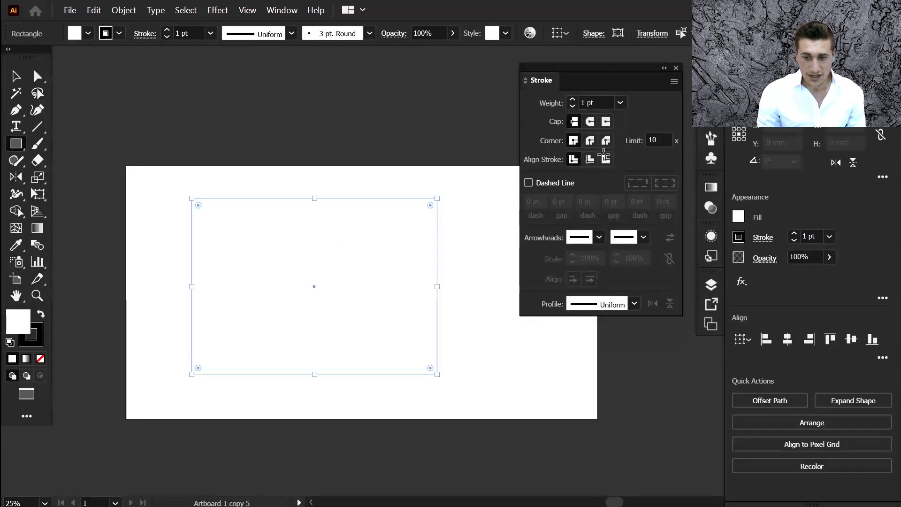
pyautogui.click(119, 35)
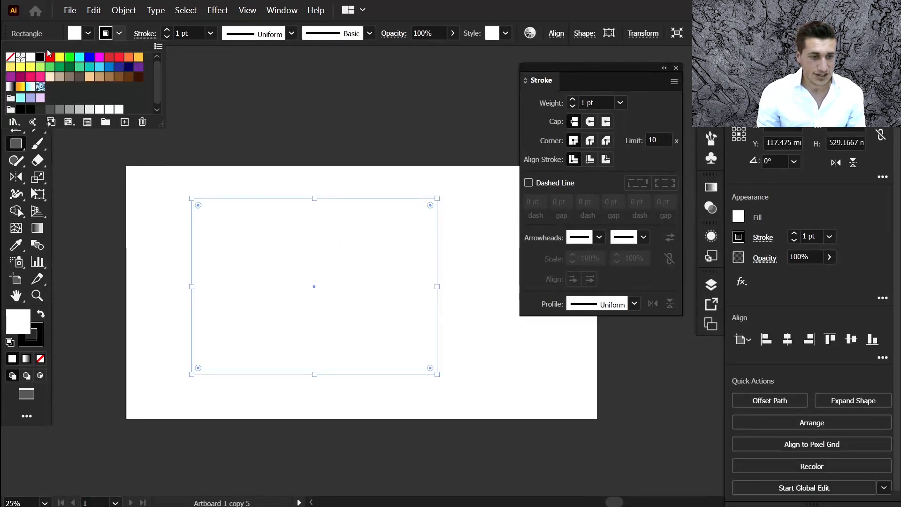
pyautogui.click(10, 58)
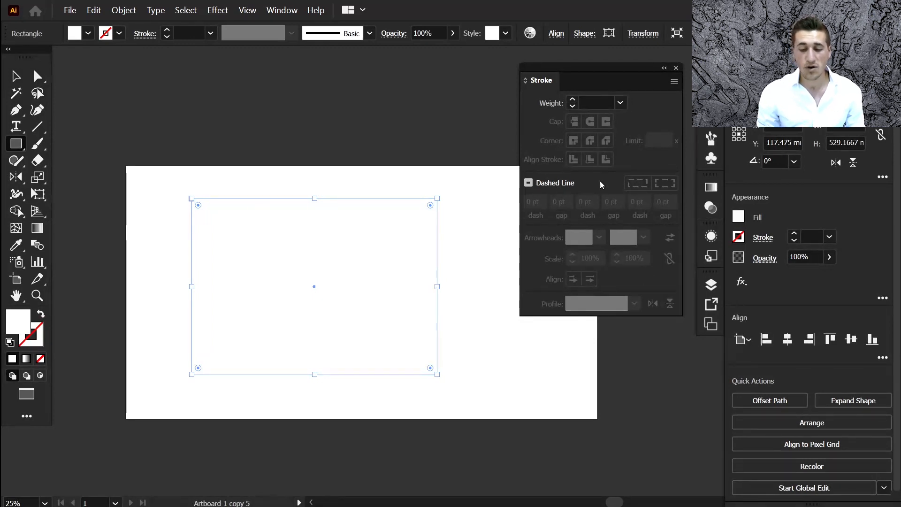
# Raise the rectangle's stroke weight to 38 pt and colour the stroke magenta
pyautogui.click(573, 99)
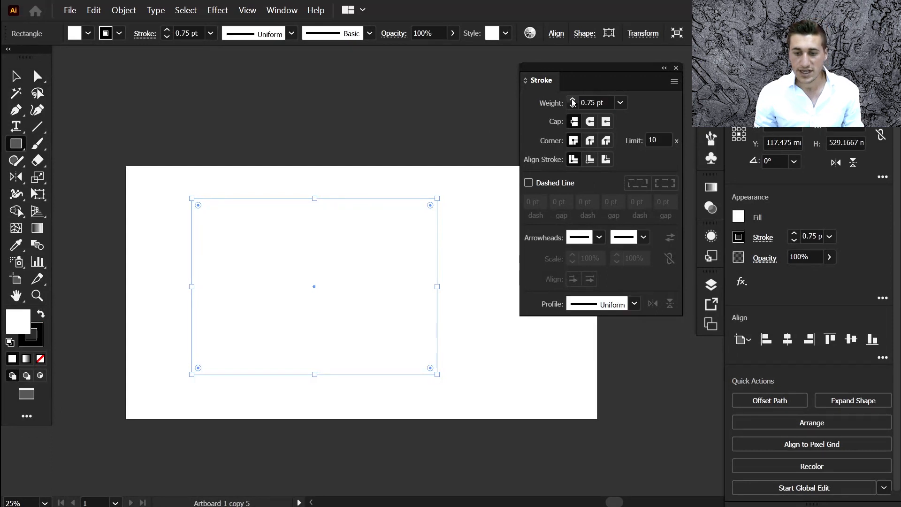
pyautogui.click(573, 99)
pyautogui.click(573, 99)
pyautogui.click(572, 99)
pyautogui.click(572, 100)
pyautogui.click(572, 99)
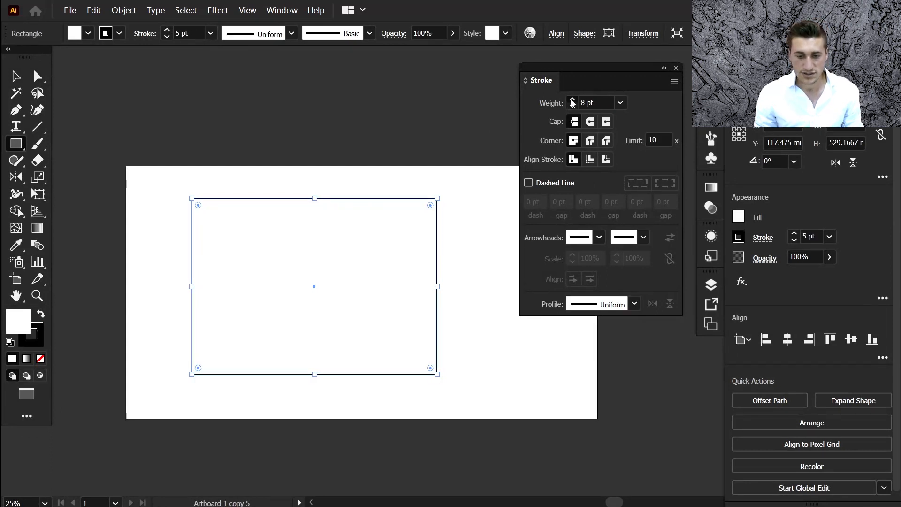
pyautogui.click(573, 99)
pyautogui.click(572, 100)
pyautogui.click(572, 99)
pyautogui.click(573, 99)
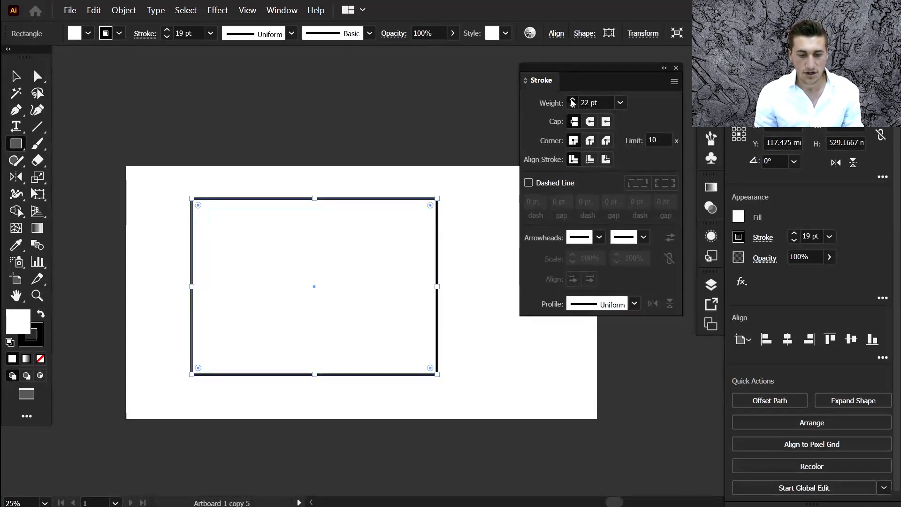
pyautogui.click(573, 99)
pyautogui.click(572, 100)
pyautogui.click(573, 100)
pyautogui.click(573, 99)
pyautogui.click(104, 34)
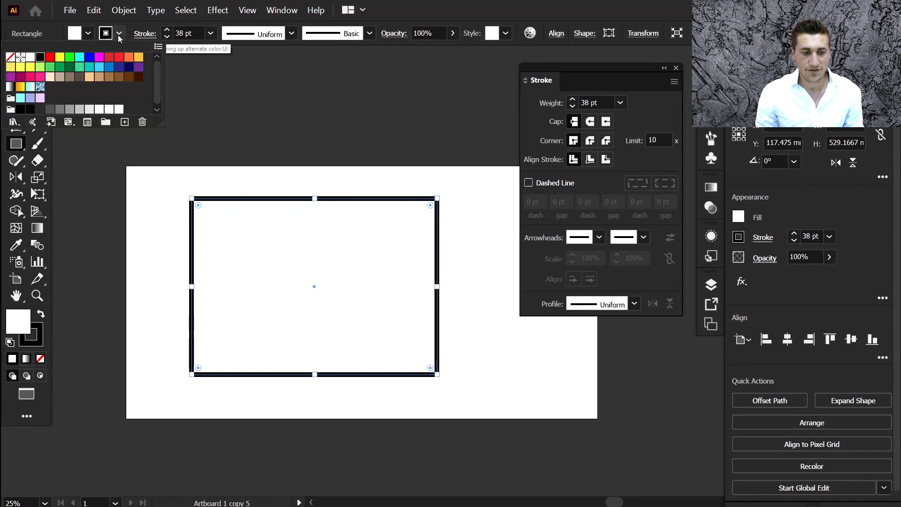
pyautogui.click(99, 57)
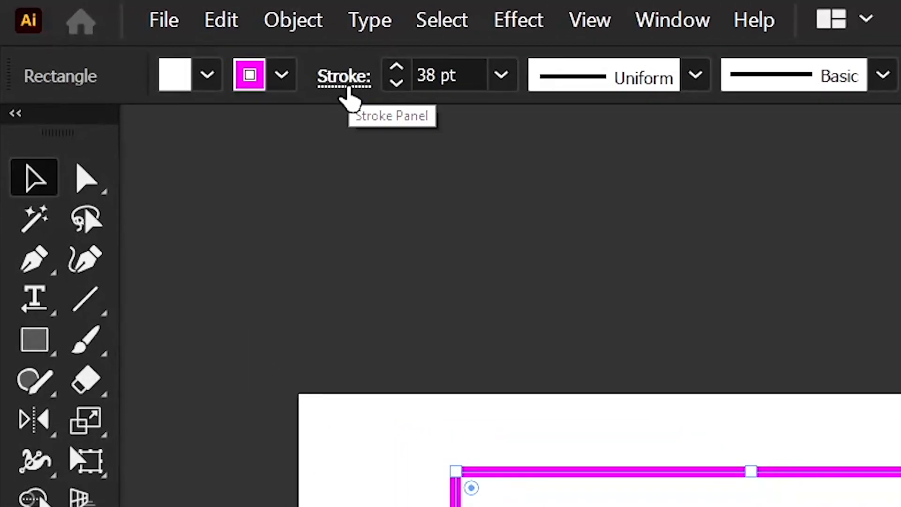
# Look at the rectangle's Stroke options and Opacity options, closing each without a change
pyautogui.click(348, 91)
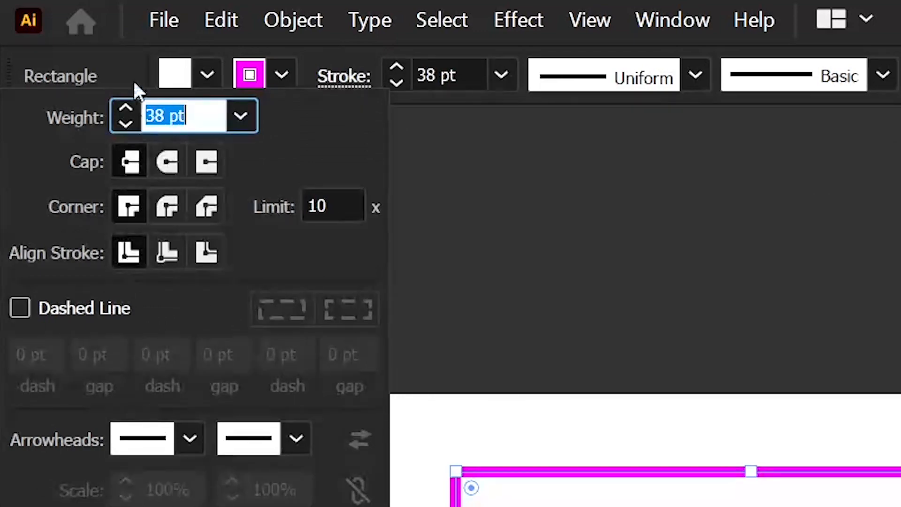
pyautogui.click(328, 77)
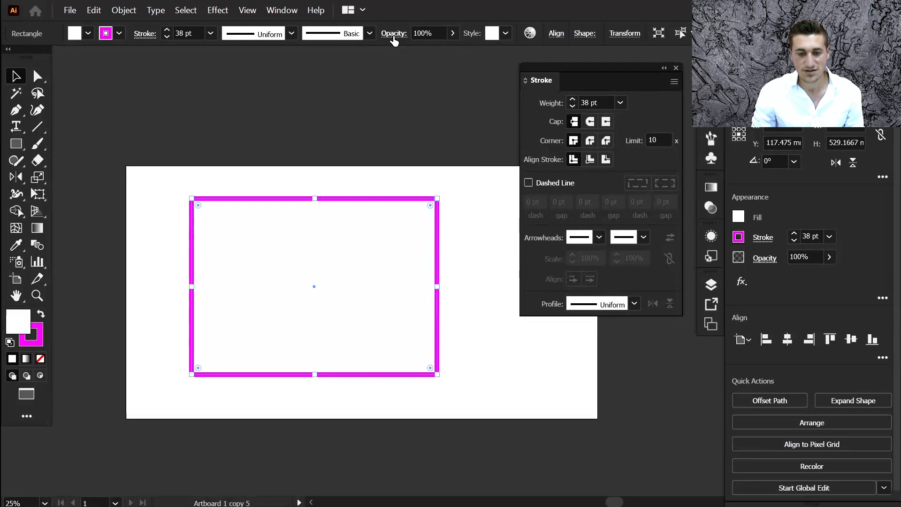
pyautogui.click(395, 38)
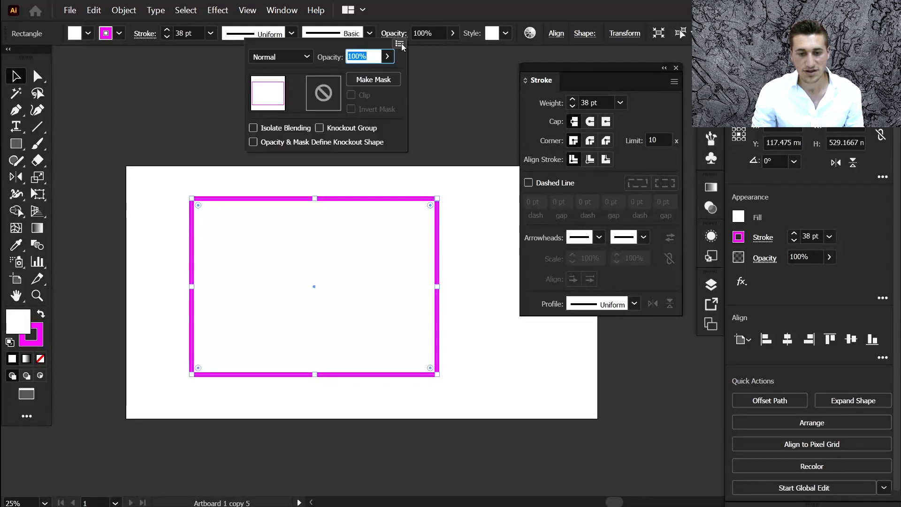
pyautogui.click(396, 36)
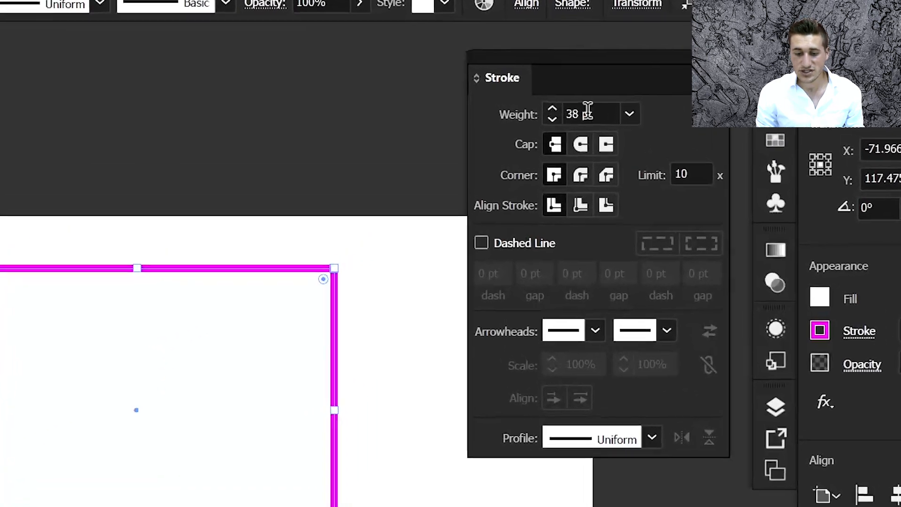
# Apply the 12 pt stroke weight preset to the rectangle and adjust the weight in steps to 15 pt
pyautogui.click(638, 119)
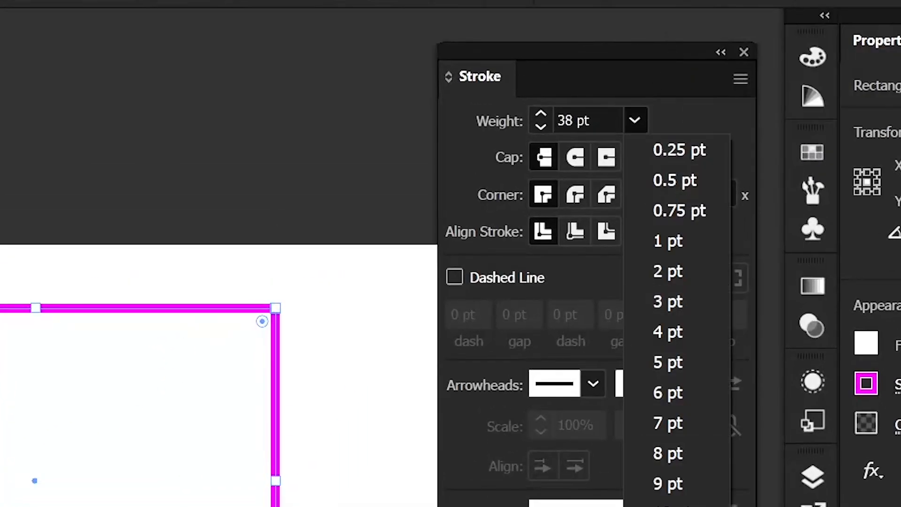
pyautogui.click(668, 506)
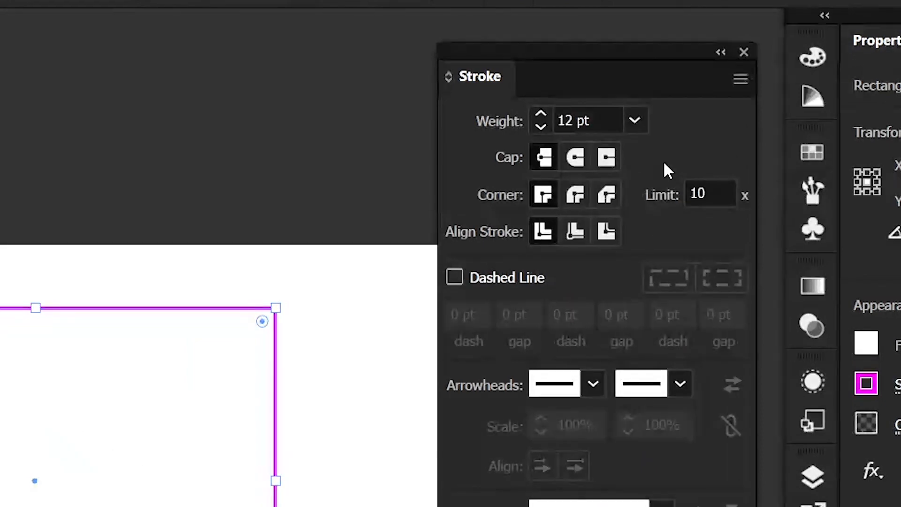
pyautogui.click(540, 115)
pyautogui.click(540, 116)
pyautogui.click(540, 116)
pyautogui.click(540, 115)
pyautogui.click(540, 115)
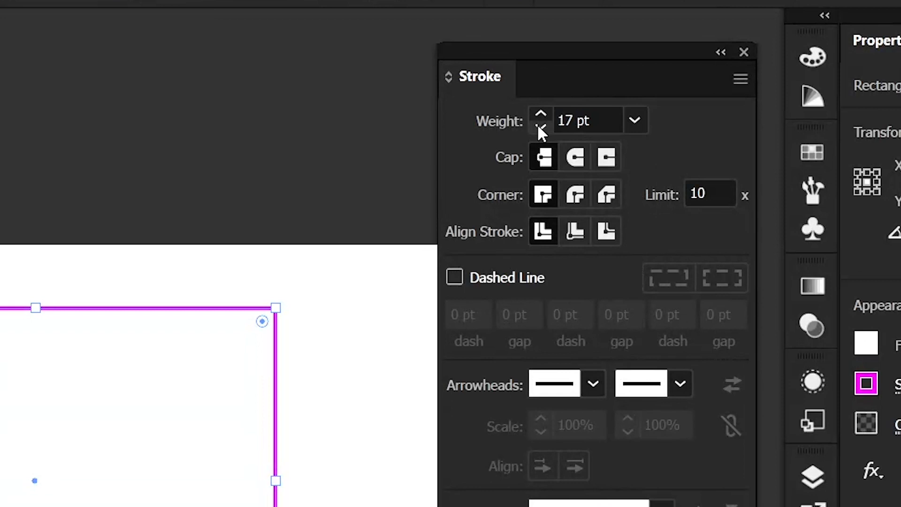
pyautogui.click(540, 126)
pyautogui.click(540, 127)
pyautogui.click(540, 127)
pyautogui.click(540, 116)
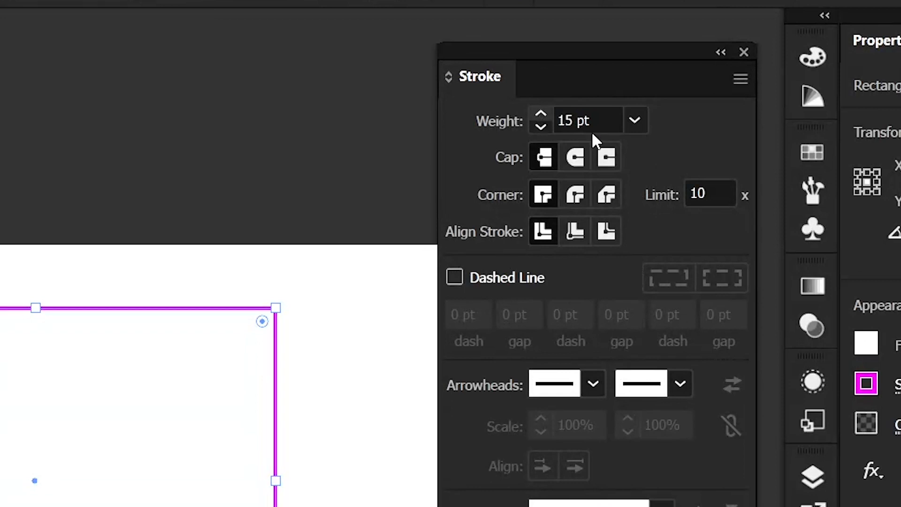
# Set the rectangle's stroke weight to 30 mm by entering the value in millimetres
pyautogui.click(609, 121)
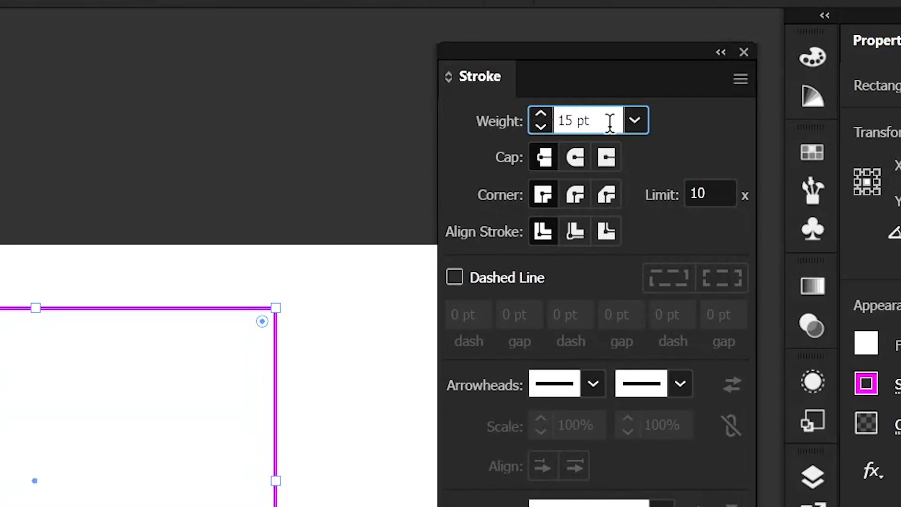
pyautogui.moveTo(609, 122); pyautogui.dragTo(560, 121)
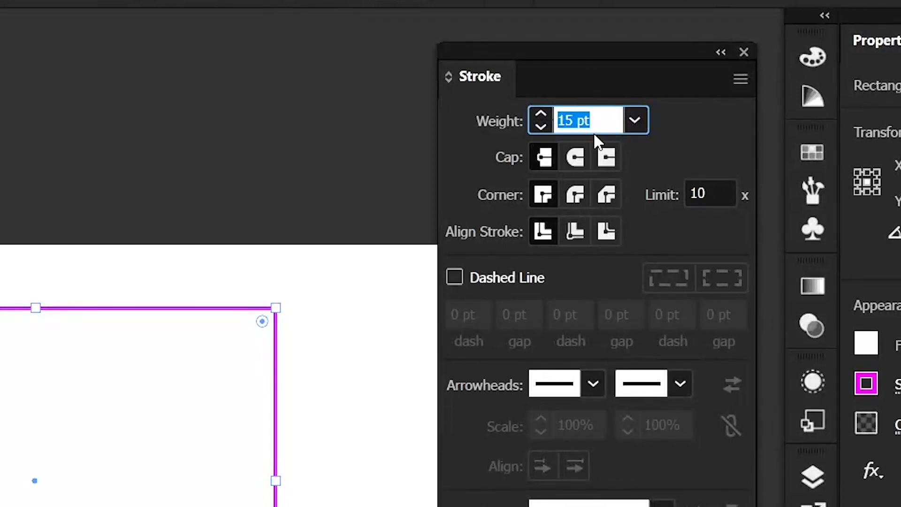
pyautogui.write('30')
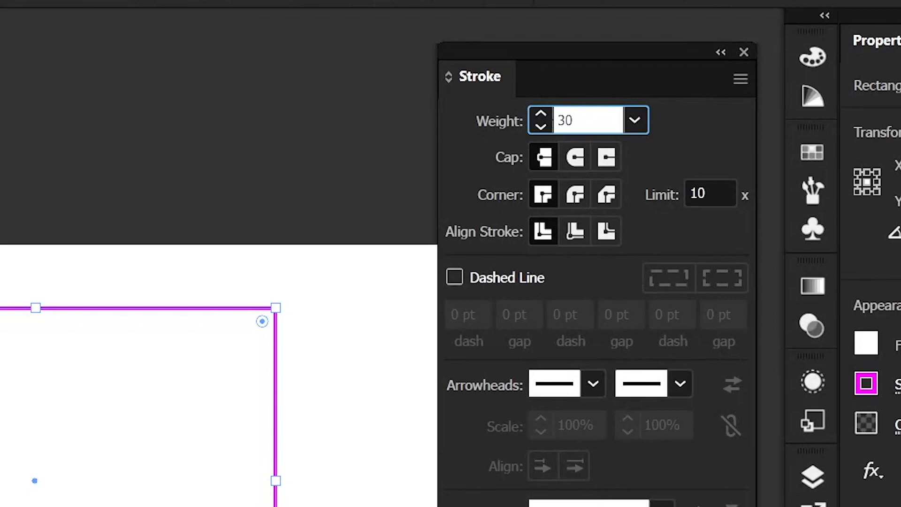
pyautogui.write('mm')
pyautogui.press('Return')
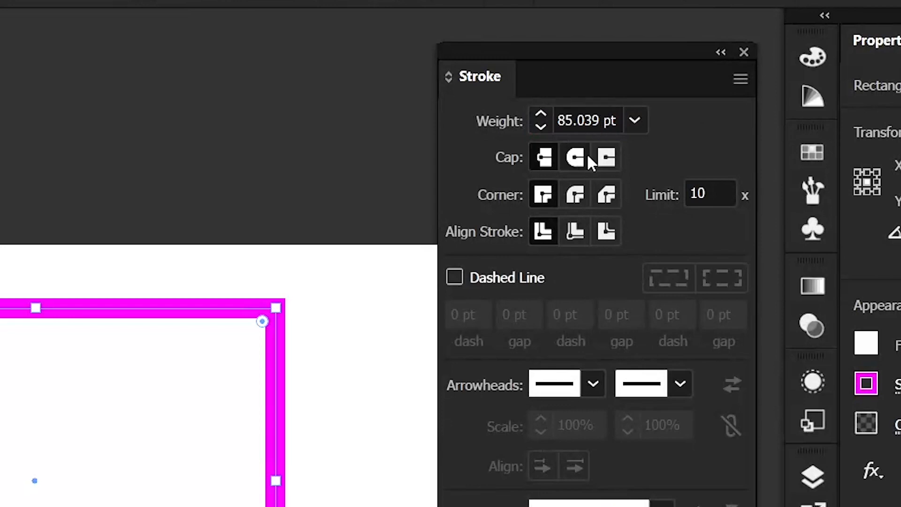
# Nudge the rectangle's stroke weight in single points, and raise it to 120 pt in larger increments
pyautogui.click(587, 120)
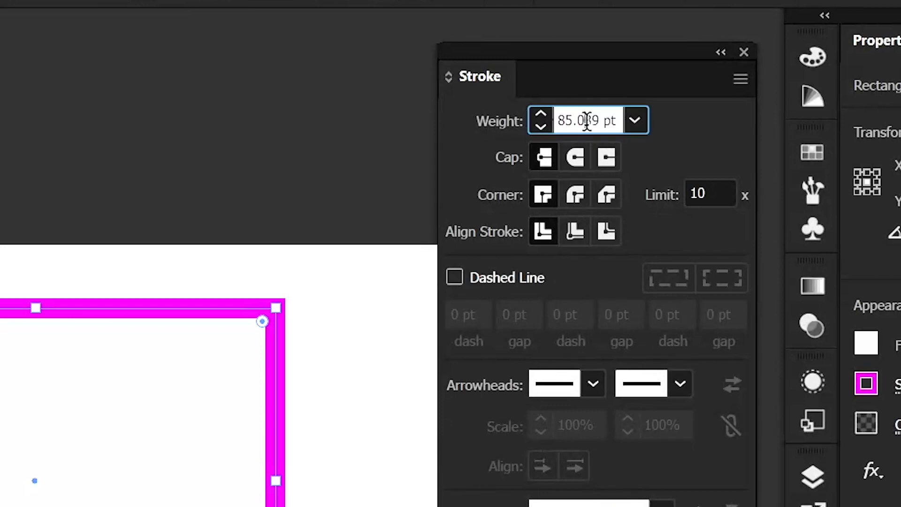
pyautogui.press('Up')
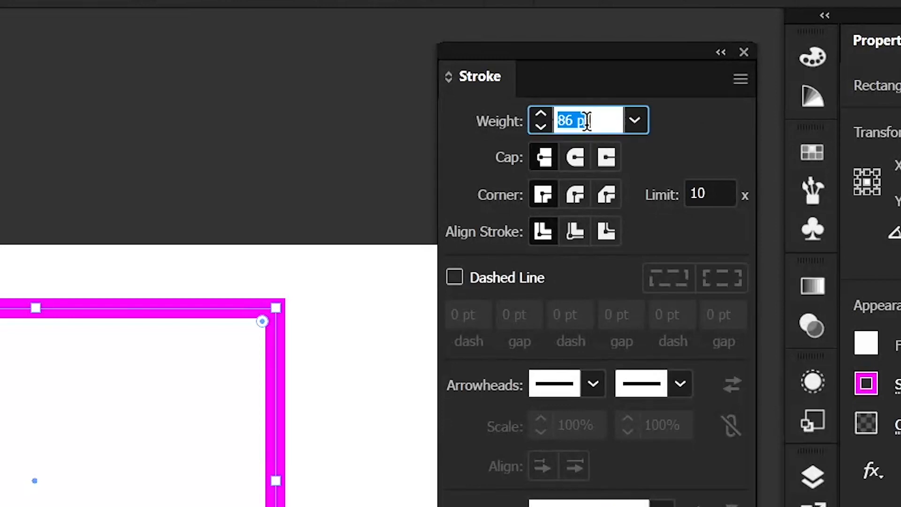
pyautogui.press('Down')
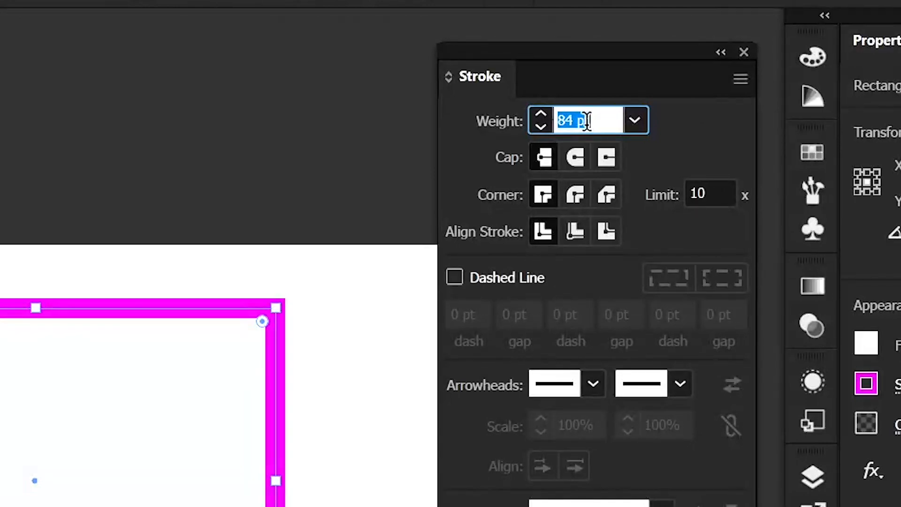
pyautogui.hotkey('shift', 'Up')
pyautogui.hotkey('shift', 'Up')
pyautogui.hotkey('shift', 'Up')
pyautogui.hotkey('shift', 'Up')
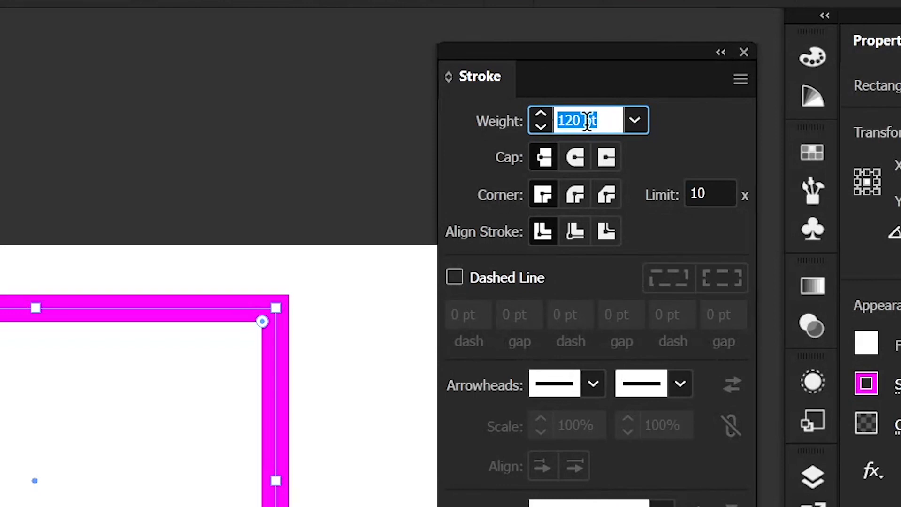
# Lower the rectangle's stroke weight from 120 pt in steps and set it to 78 pt
pyautogui.hotkey('shift', 'Down')
pyautogui.hotkey('shift', 'Down')
pyautogui.hotkey('shift', 'Down')
pyautogui.hotkey('shift', 'Down')
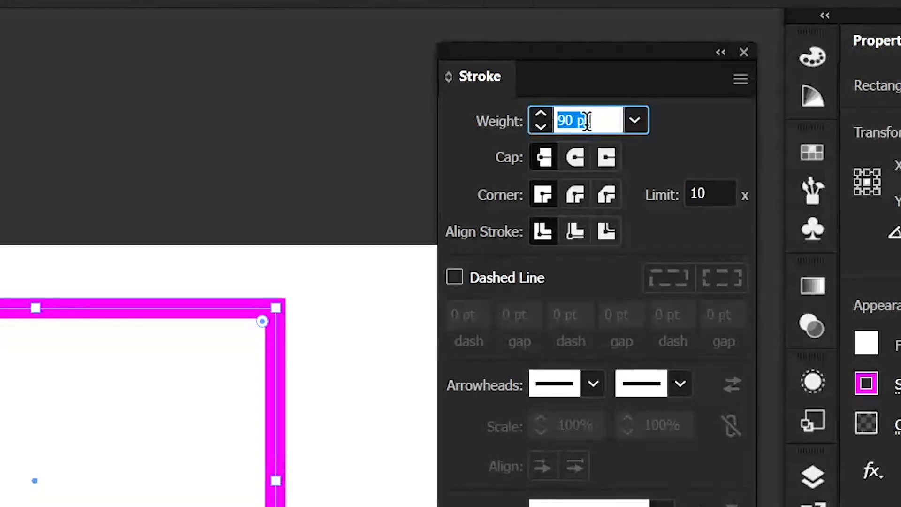
pyautogui.press('Down')
pyautogui.press('Down')
pyautogui.press('Down')
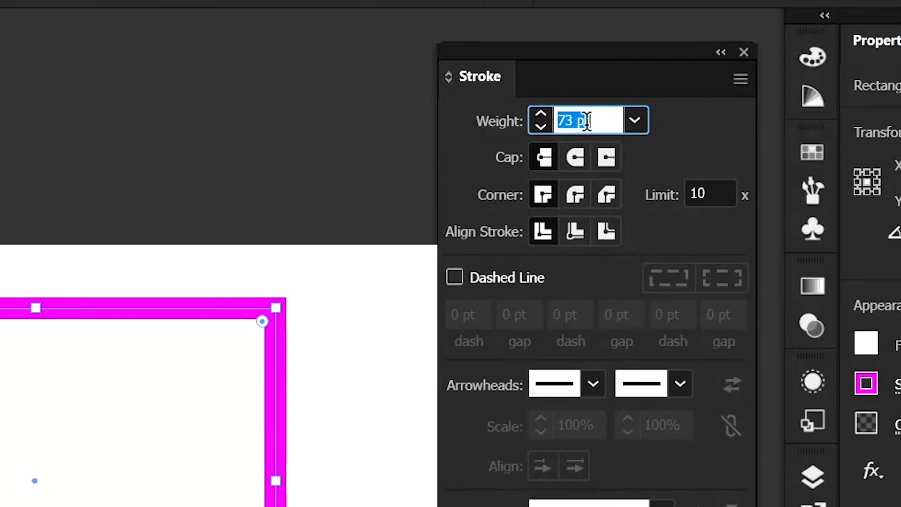
pyautogui.write('78')
pyautogui.press('Return')
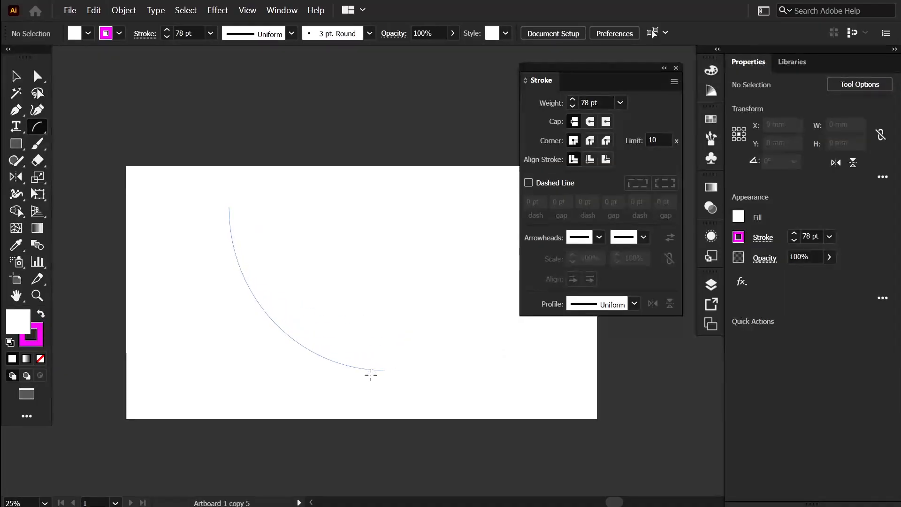
# Draw an arc about 487 mm high on the artboard with the magenta stroke, and return to the Selection tool
pyautogui.click(409, 369)
pyautogui.press('v')
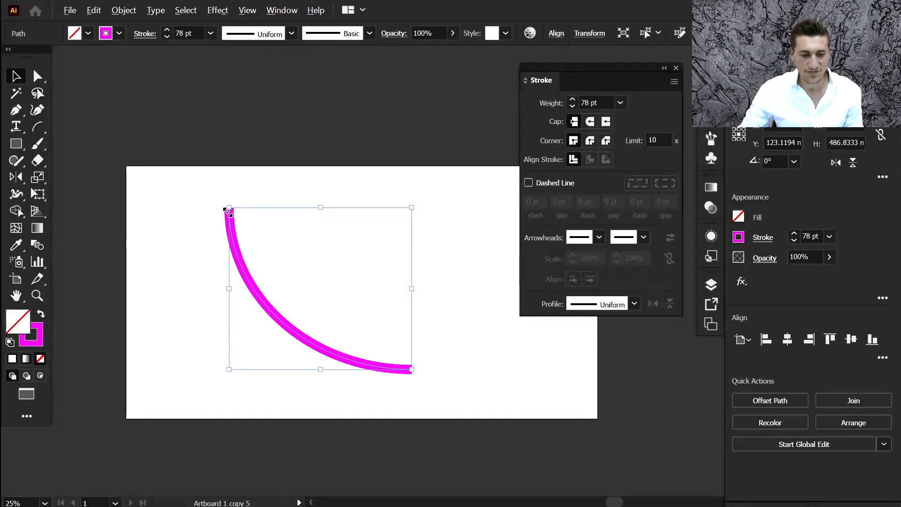
# Try the round and projecting caps on the arc's upper end and restore the butt cap
pyautogui.scroll(1, 224, 196)
pyautogui.scroll(5, 223, 196)
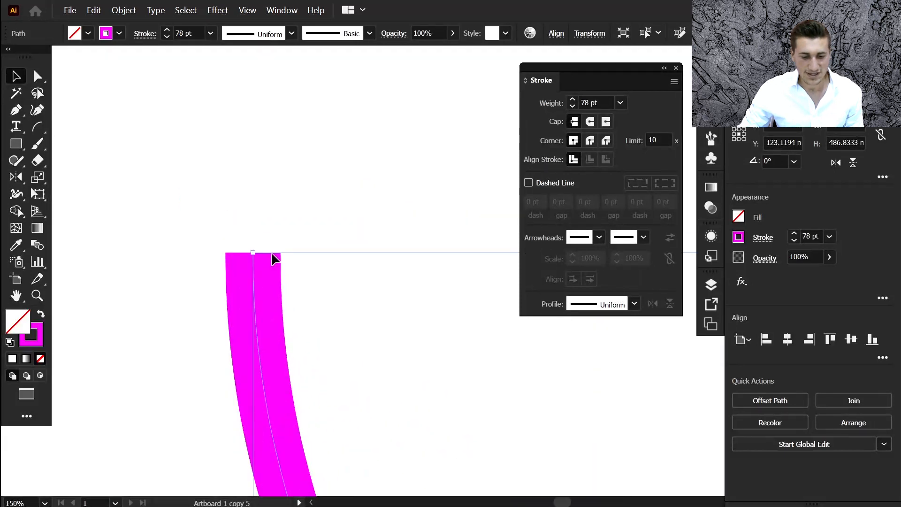
pyautogui.scroll(1, 209, 240)
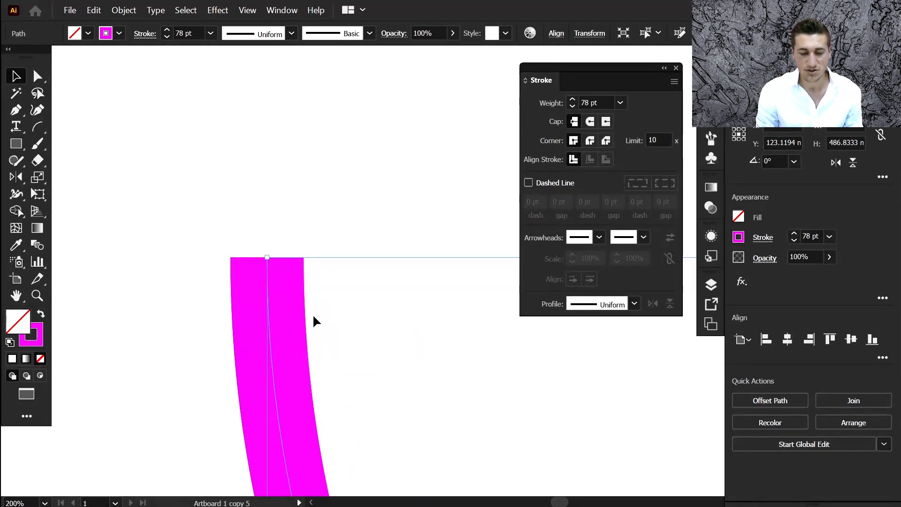
pyautogui.scroll(-2, 313, 317)
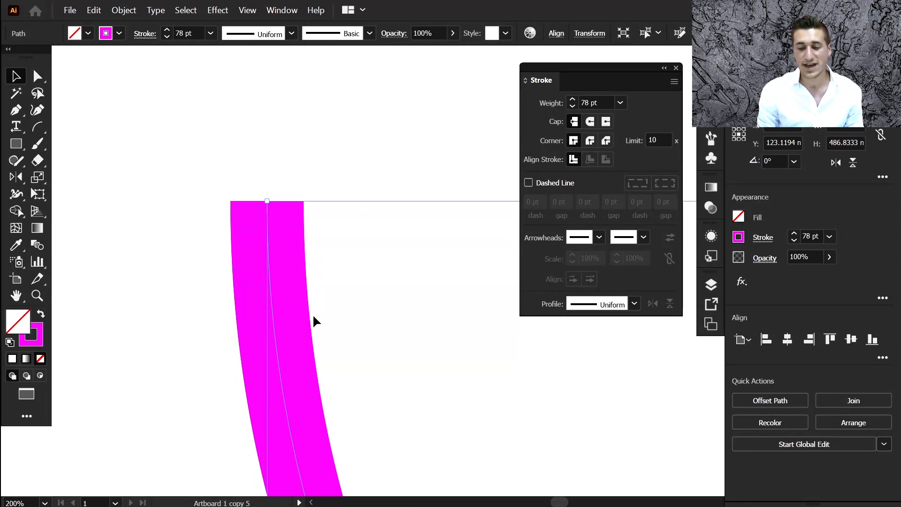
pyautogui.click(590, 121)
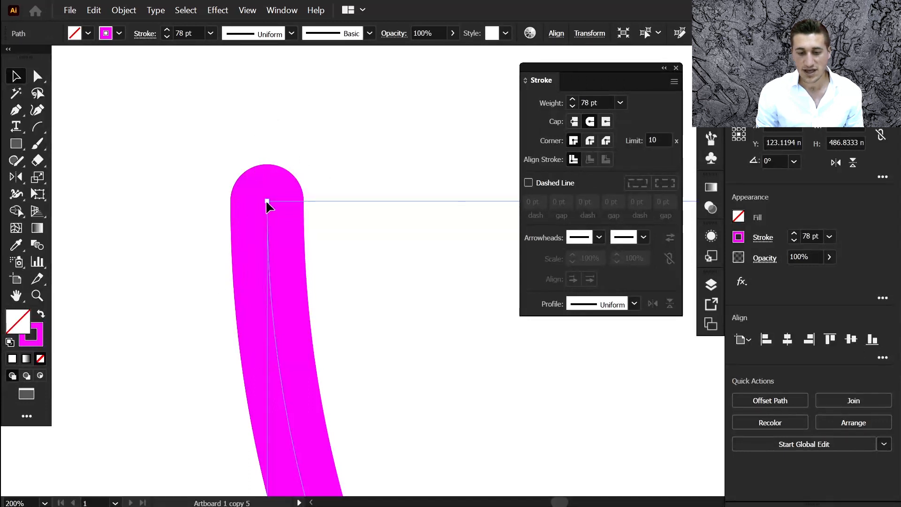
pyautogui.click(607, 122)
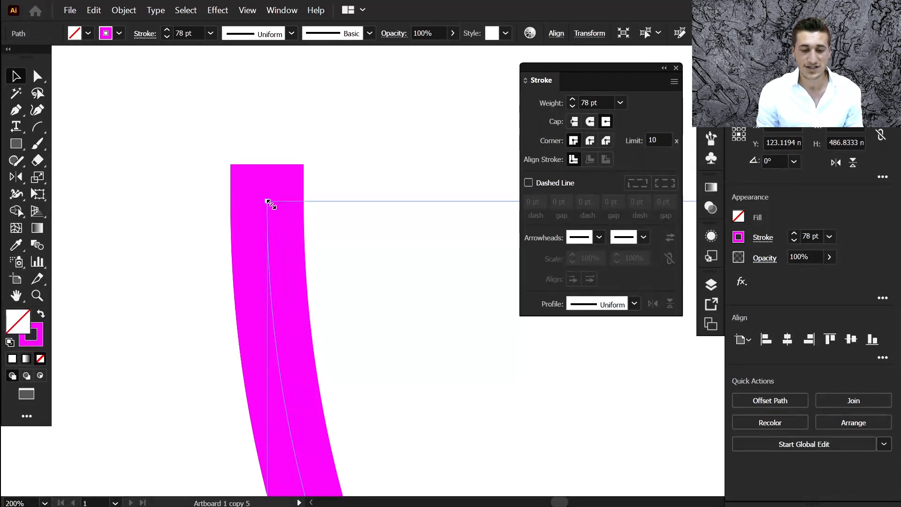
pyautogui.click(574, 121)
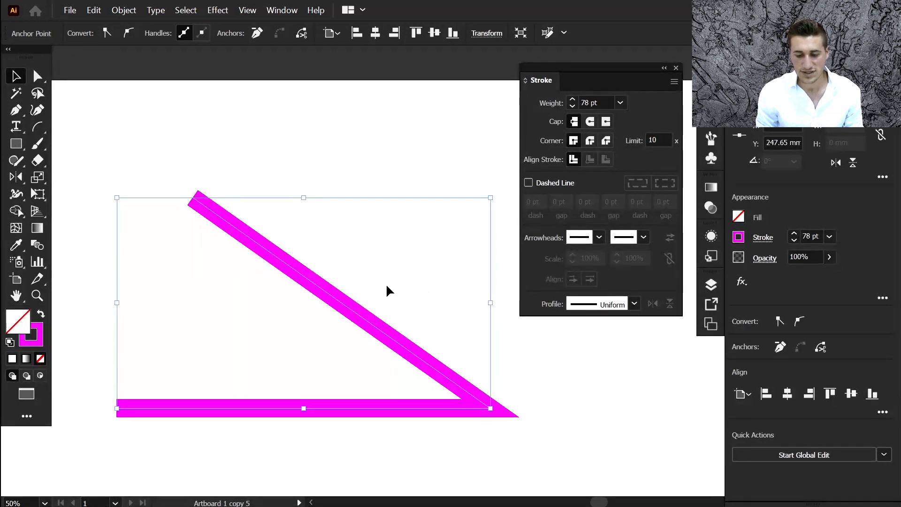
# Try the round and bevel joins on the angled path's corner and restore the miter join
pyautogui.click(589, 140)
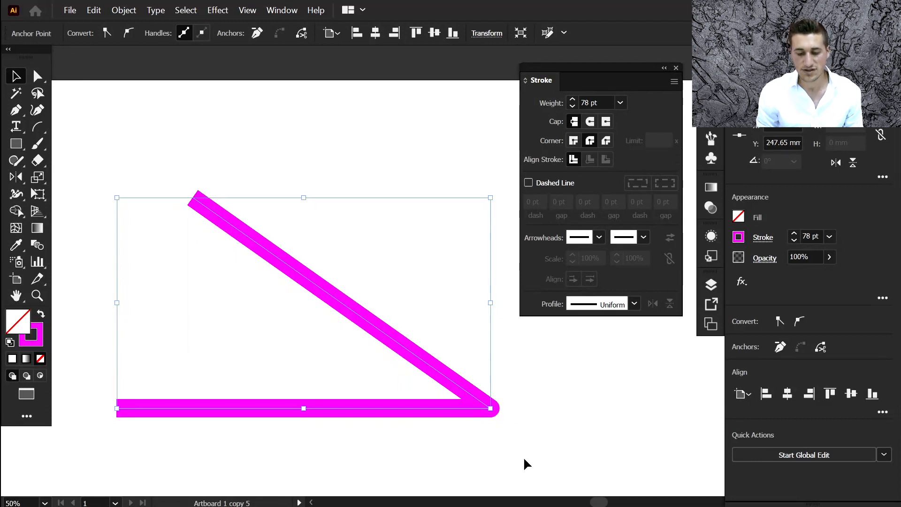
pyautogui.click(606, 141)
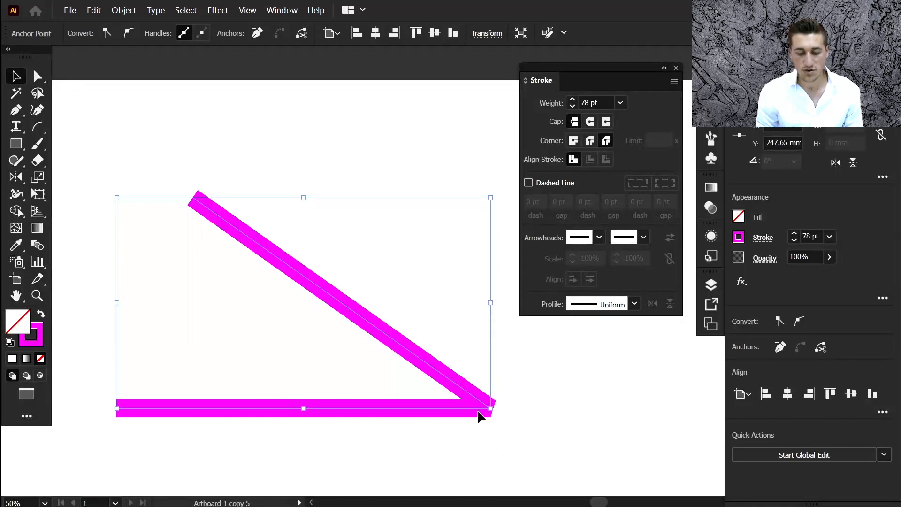
pyautogui.click(573, 140)
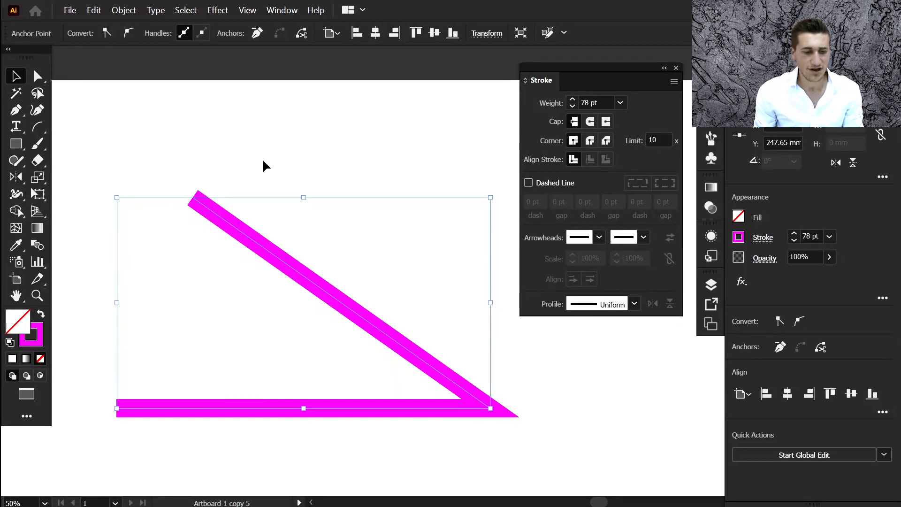
# Move the angled path's upper end anchor down close to the horizontal segment's far end, narrowing the corner to a sliver
pyautogui.click(37, 75)
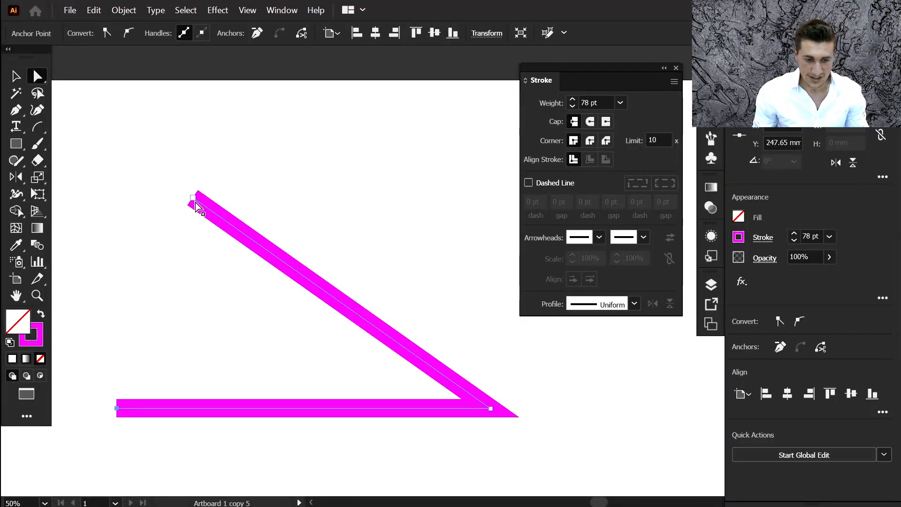
pyautogui.moveTo(196, 199)
pyautogui.mouseDown()
pyautogui.moveTo(151, 354)
pyautogui.moveTo(149, 399)
pyautogui.mouseUp()
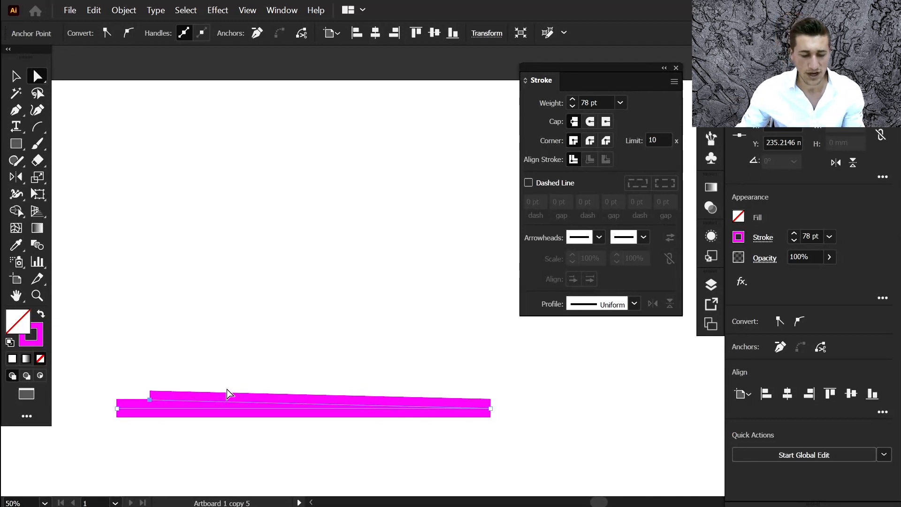
pyautogui.scroll(-1, 226, 389)
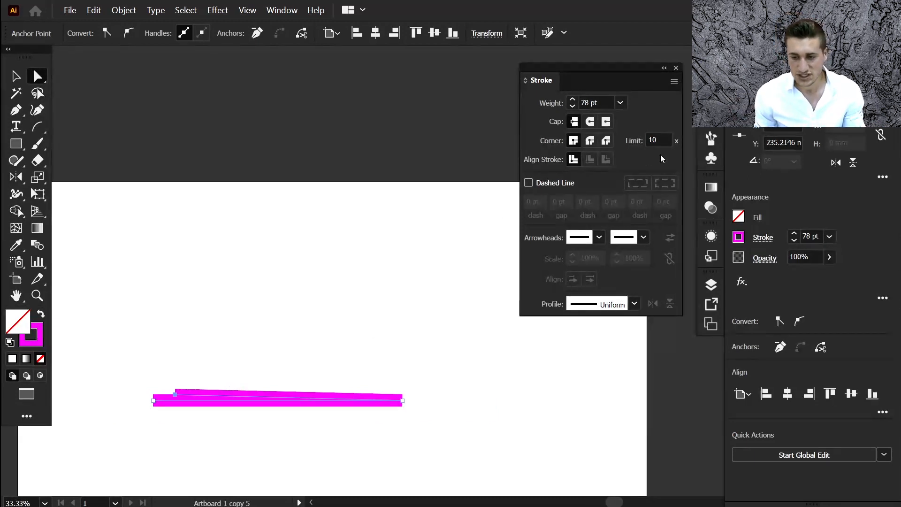
# Raise the miter limit of the angled path to 40 and on to 100
pyautogui.doubleClick(663, 140)
pyautogui.write('20')
pyautogui.press('Return')
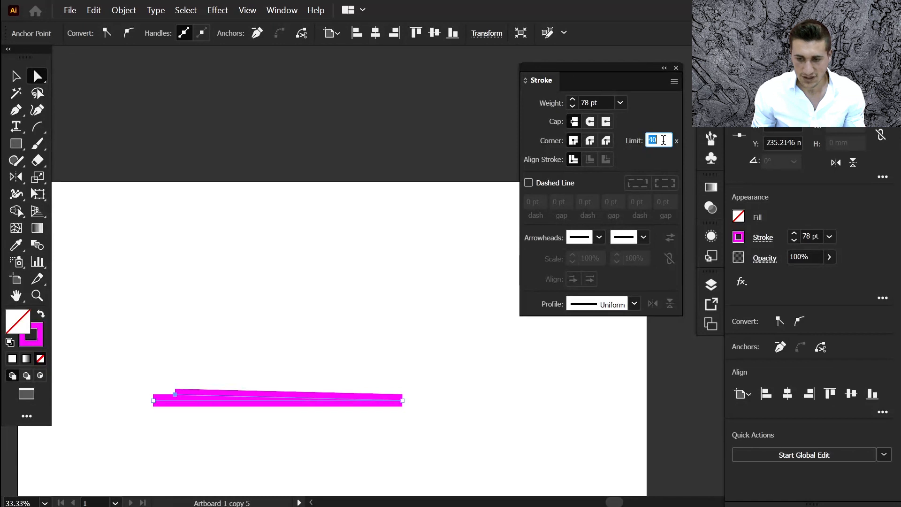
pyautogui.write('100')
pyautogui.press('Return')
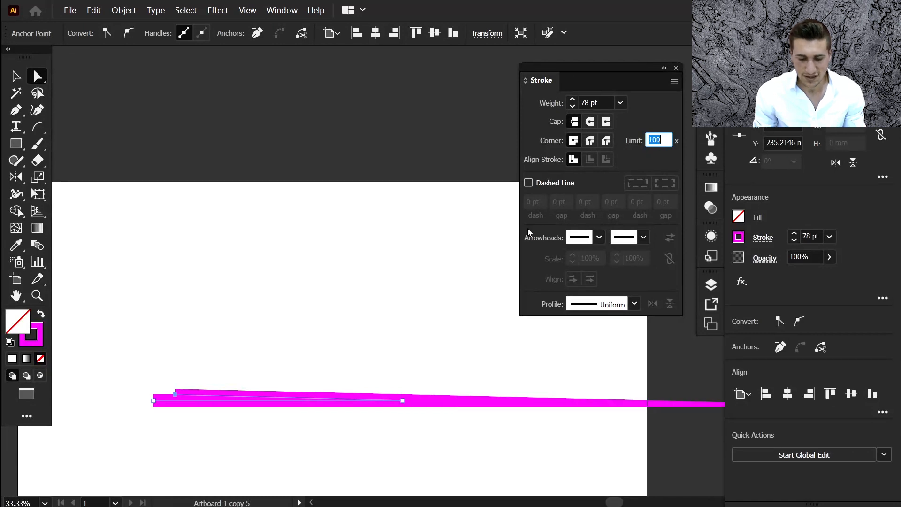
# Lower the angled path's miter limit by one large increment
pyautogui.scroll(-2, 386, 388)
pyautogui.scroll(1, 386, 378)
pyautogui.moveTo(412, 374); pyautogui.dragTo(312, 376)
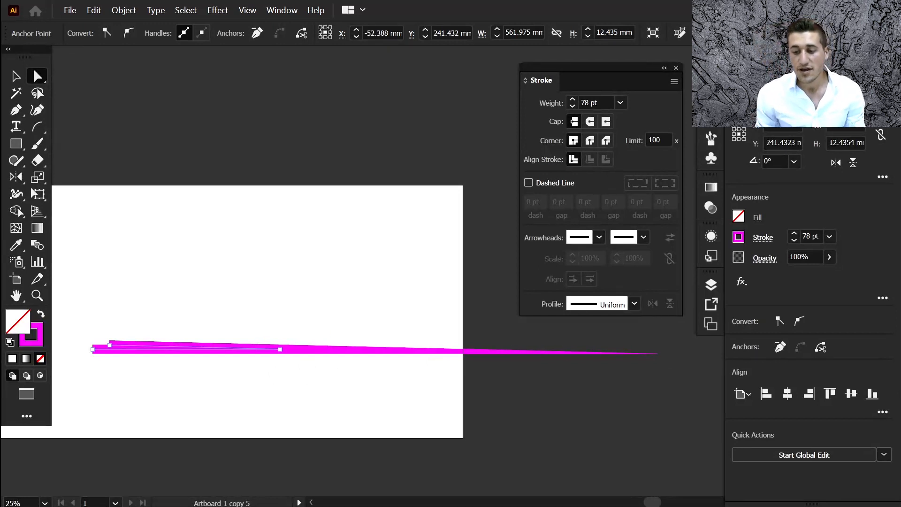
pyautogui.click(666, 139)
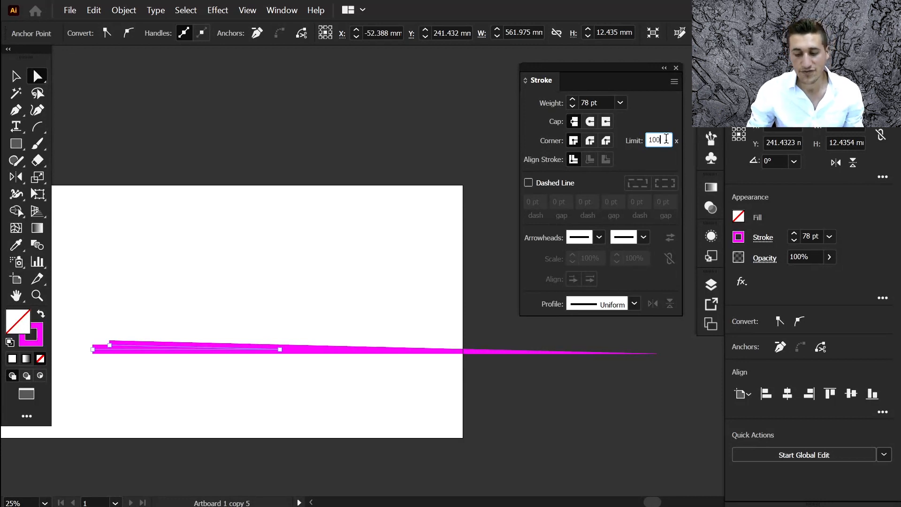
pyautogui.hotkey('shift', 'Down')
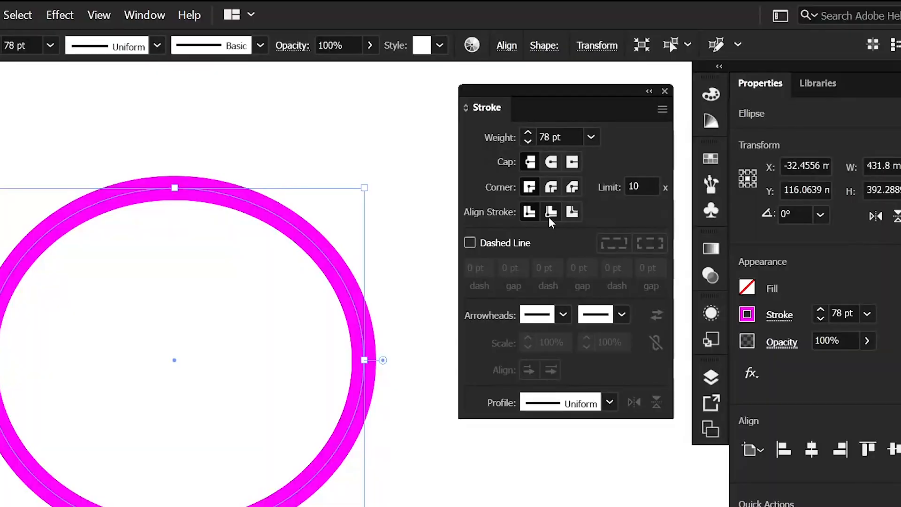
# Raise the ellipse's stroke weight in single points to 98 pt
pyautogui.click(529, 135)
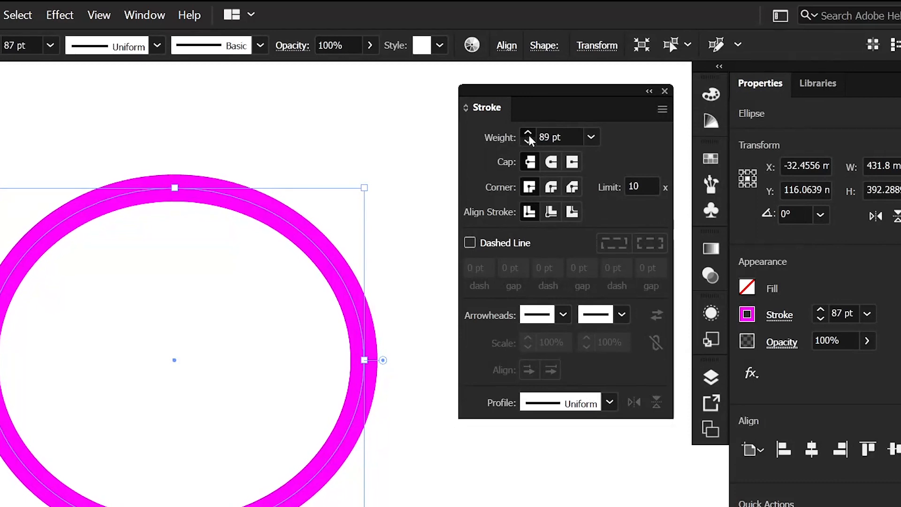
pyautogui.click(529, 133)
pyautogui.click(528, 133)
pyautogui.click(528, 133)
pyautogui.click(528, 133)
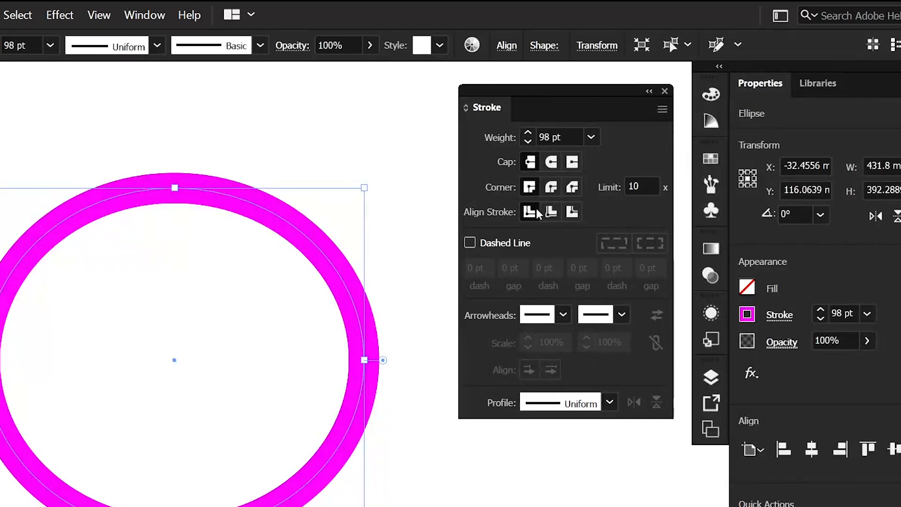
# Try aligning the ellipse's stroke to the inside and outside of the path, and restore centre alignment
pyautogui.click(550, 212)
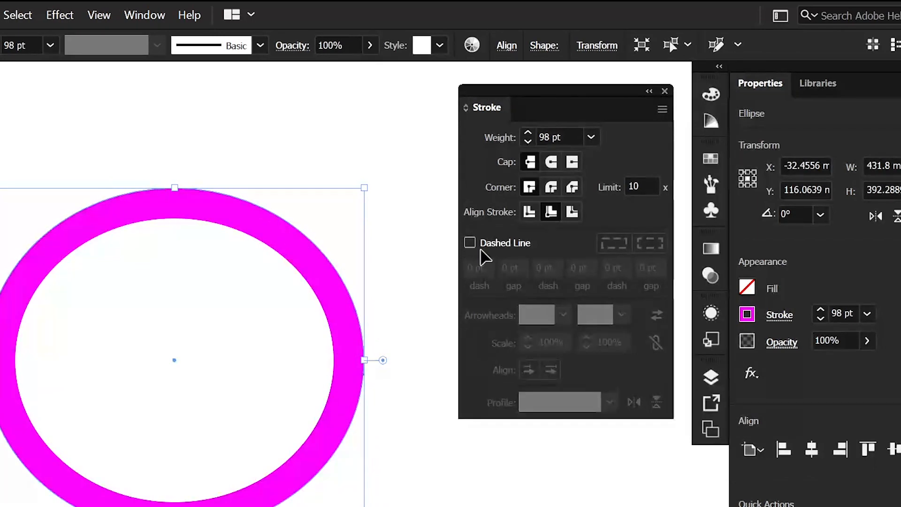
pyautogui.click(572, 212)
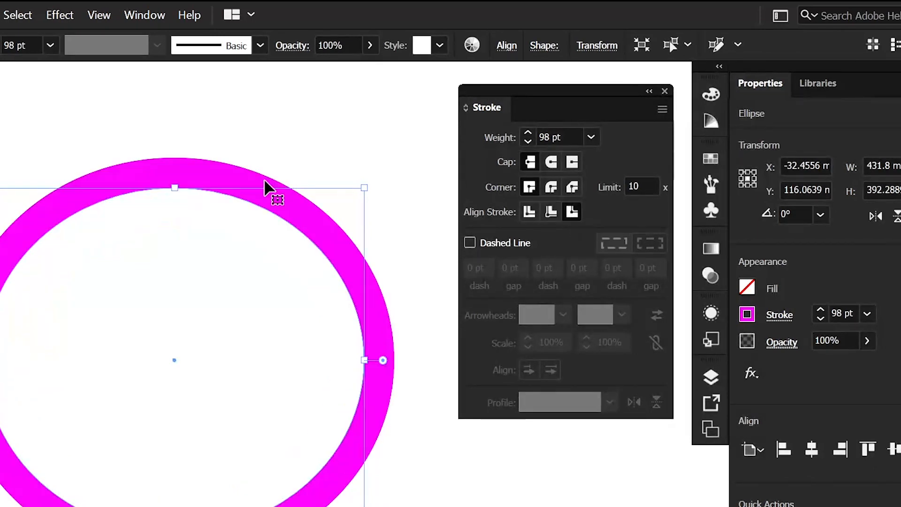
pyautogui.click(530, 212)
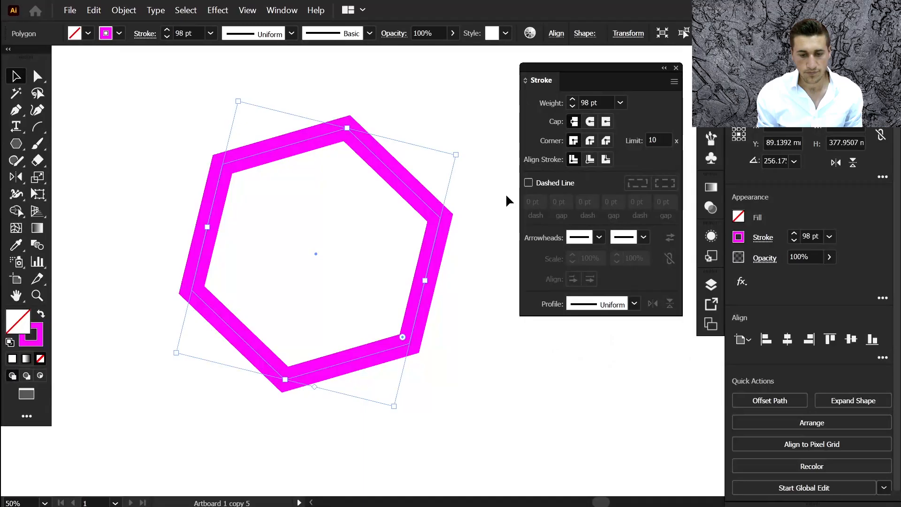
# Turn on a dashed line for the hexagon's stroke and set the first dash to 10 pt
pyautogui.click(557, 184)
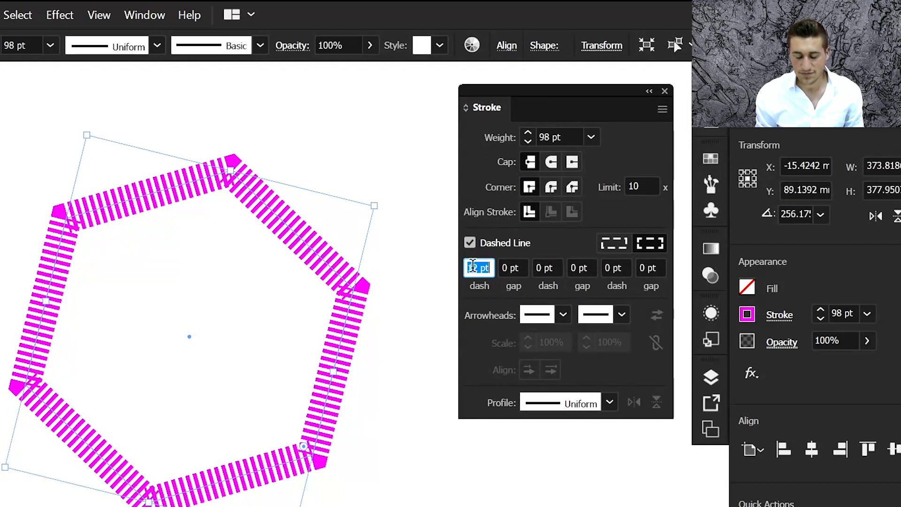
pyautogui.press('Down')
pyautogui.press('Down')
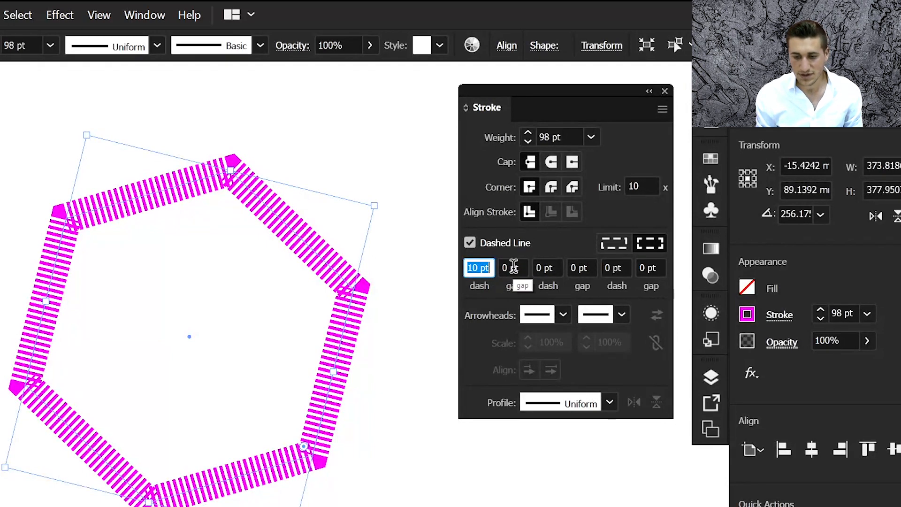
# Enter a small first gap for the hexagon's dashes and raise it in single points to 14 pt
pyautogui.click(514, 266)
pyautogui.write('4')
pyautogui.press('Return')
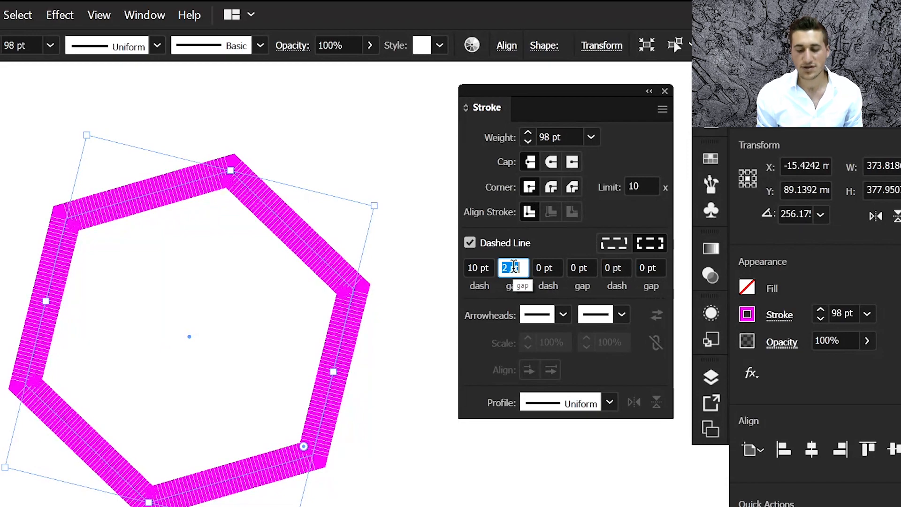
pyautogui.press('Up')
pyautogui.press('Up')
pyautogui.press('Up')
pyautogui.press('Up')
pyautogui.press('Up')
pyautogui.press('Up')
pyautogui.press('Up')
pyautogui.press('Up')
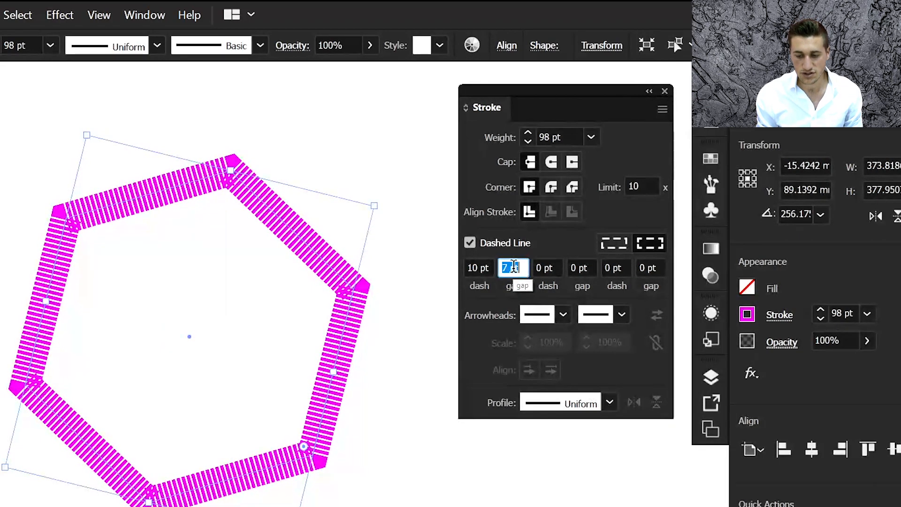
pyautogui.press('Up')
pyautogui.press('Up')
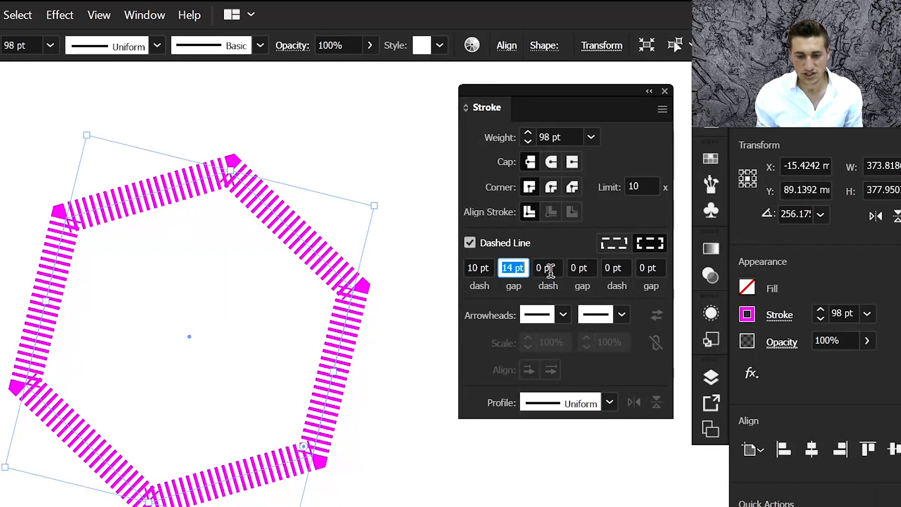
# Set the hexagon's first gap to 10 pt and raise its second dash value in single points to 3 pt
pyautogui.click(549, 268)
pyautogui.press('Up')
pyautogui.press('Up')
pyautogui.press('Up')
pyautogui.press('Up')
pyautogui.press('Up')
pyautogui.press('Up')
pyautogui.press('Up')
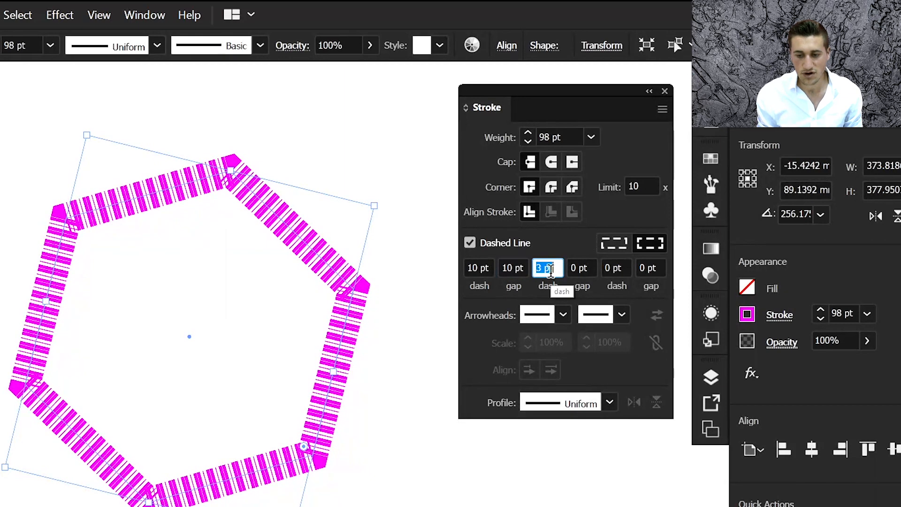
pyautogui.press('Up')
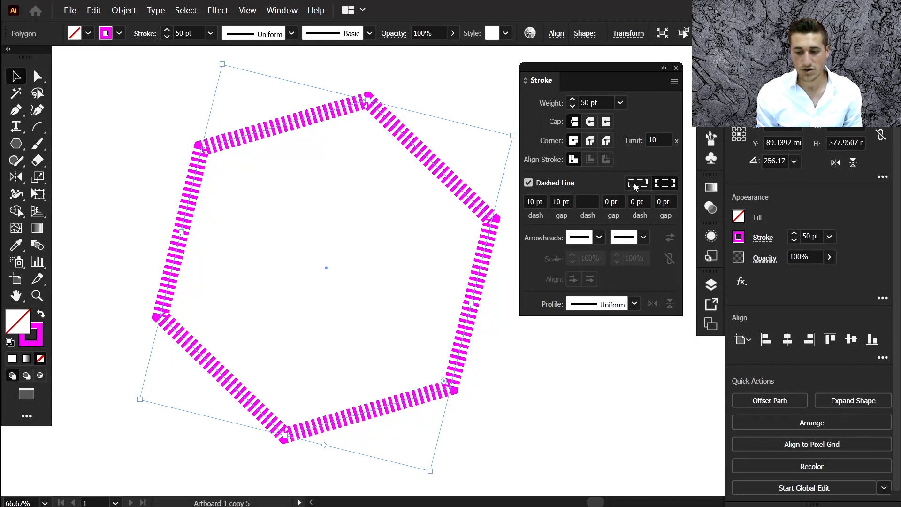
# Try the exact-length and corner-aligned dash options on the hexagon, and remove the hexagon from the artboard
pyautogui.click(634, 185)
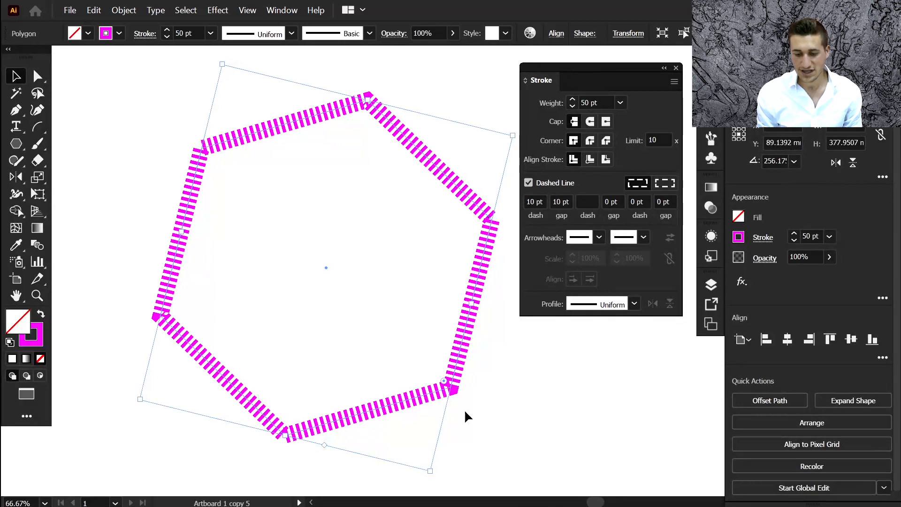
pyautogui.click(670, 183)
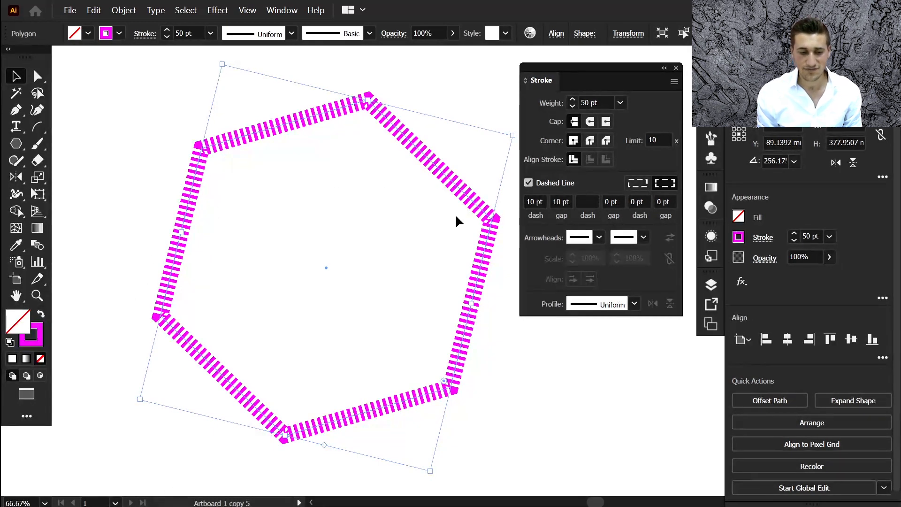
pyautogui.hotkey('ctrl', 'z')
pyautogui.hotkey('ctrl', 'z')
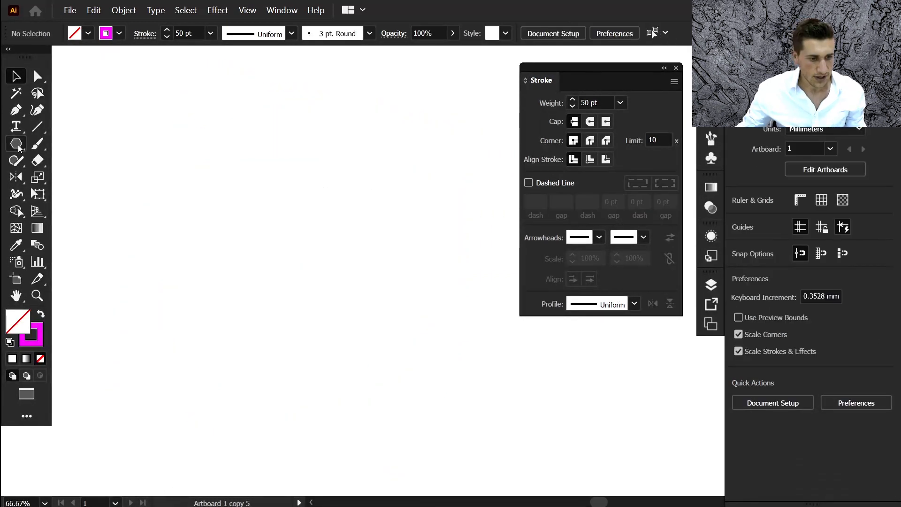
# Draw a five-pointed star about 254 mm high with the Star tool and turn on a dashed line for its stroke
pyautogui.click(19, 148)
pyautogui.rightClick(17, 148)
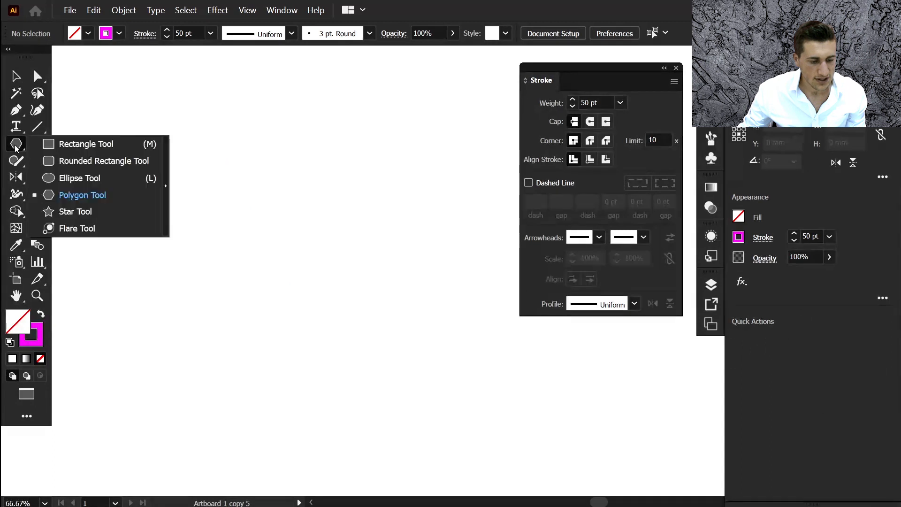
pyautogui.click(126, 217)
pyautogui.moveTo(294, 256); pyautogui.dragTo(355, 129)
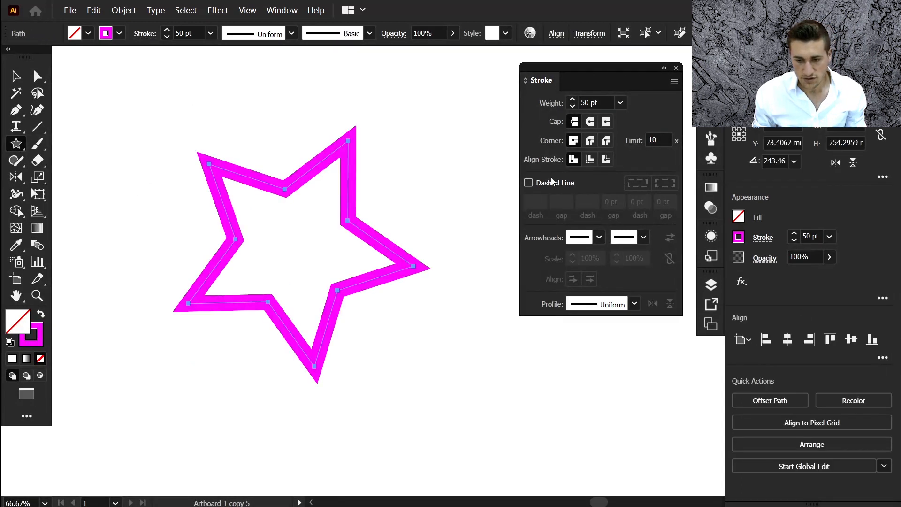
pyautogui.click(551, 183)
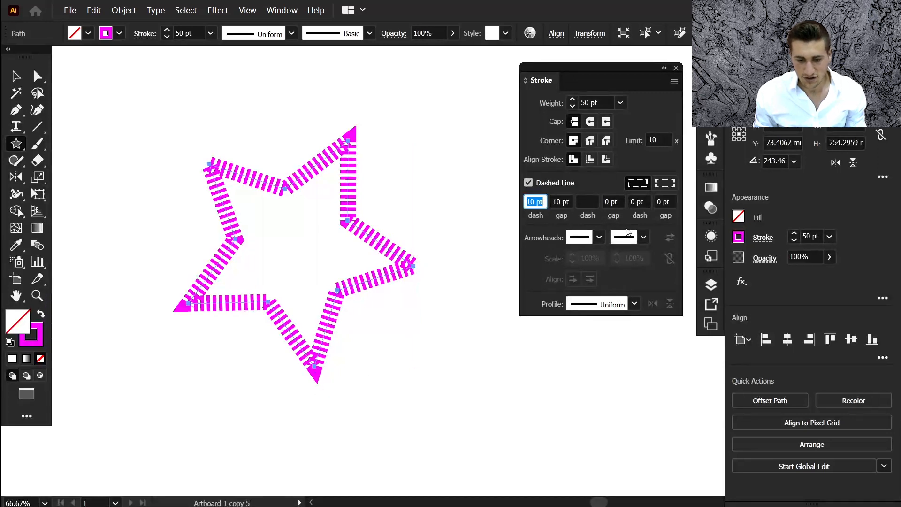
# Align the star's dashes to its corners, and replace the star with a wavy four-point curve about 157 mm high using the Curvature tool
pyautogui.click(668, 186)
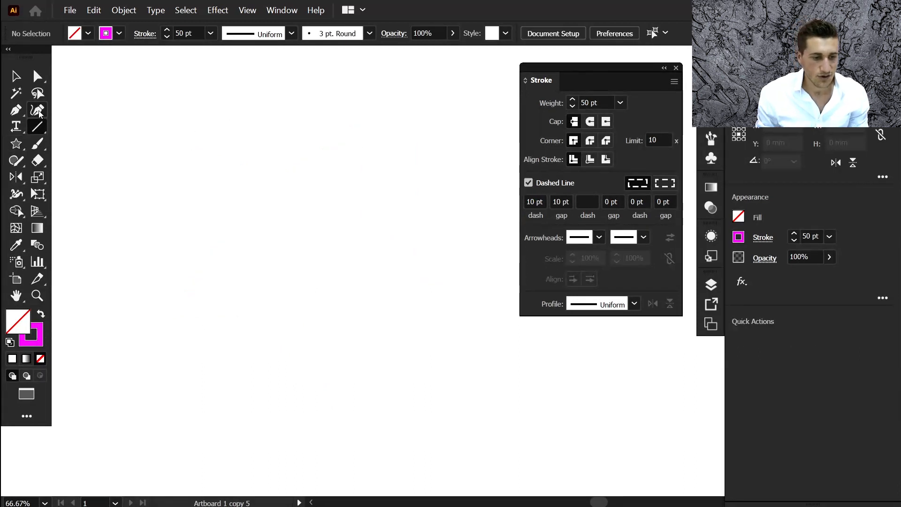
pyautogui.click(39, 112)
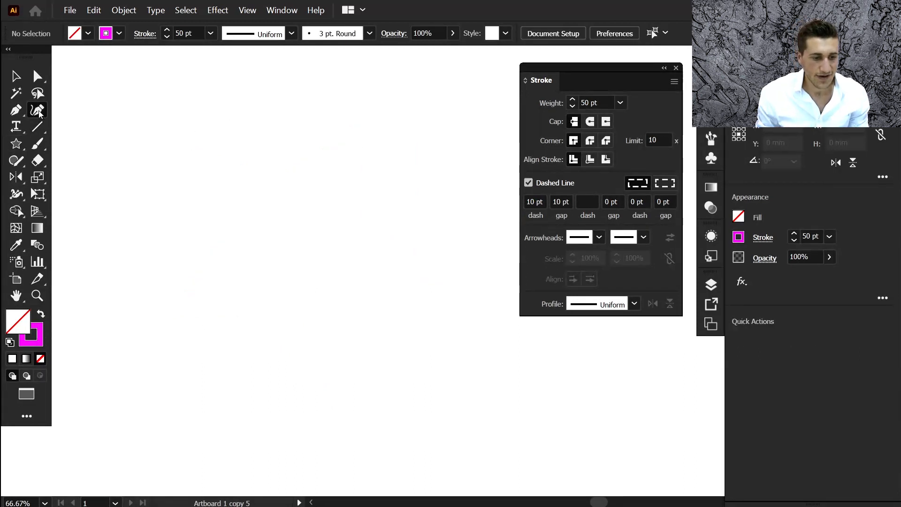
pyautogui.click(125, 158)
pyautogui.click(270, 266)
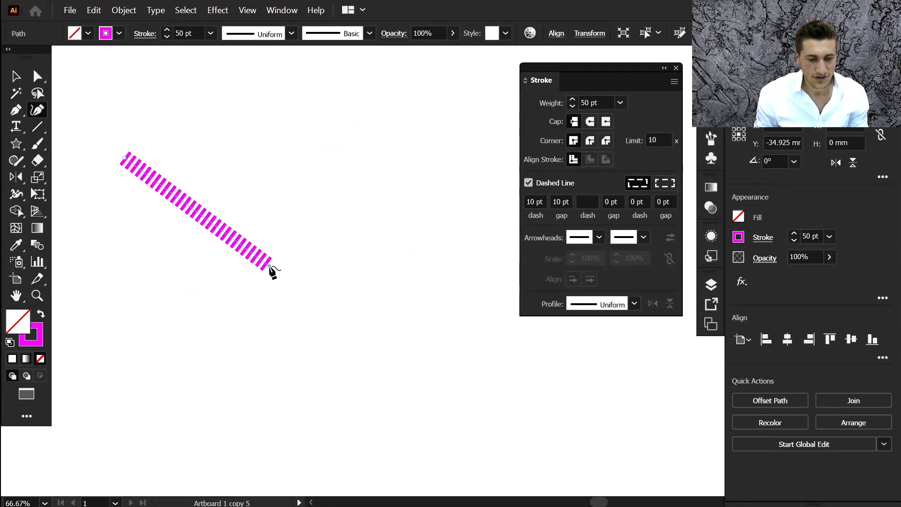
pyautogui.click(369, 193)
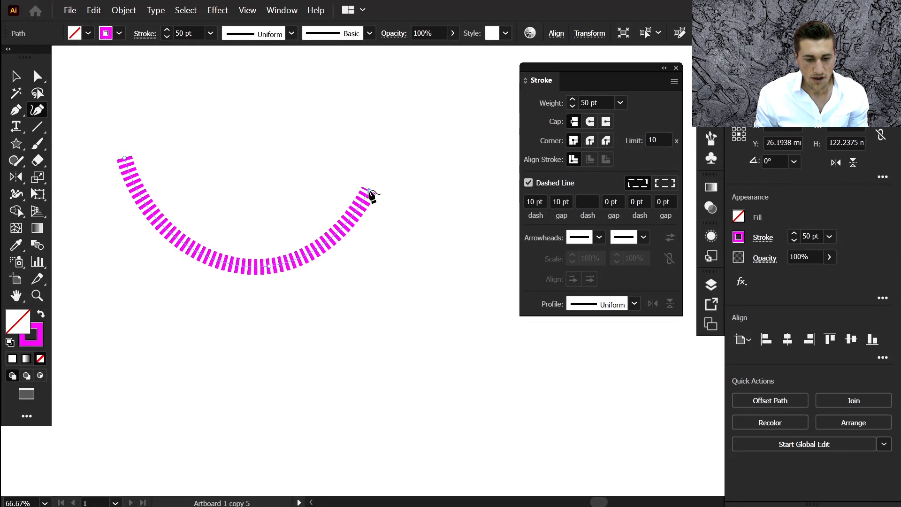
pyautogui.click(462, 299)
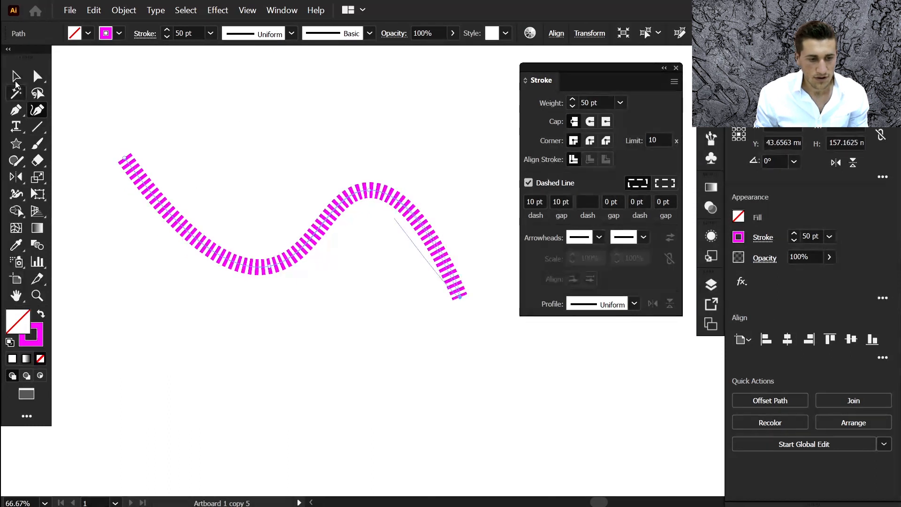
pyautogui.click(15, 76)
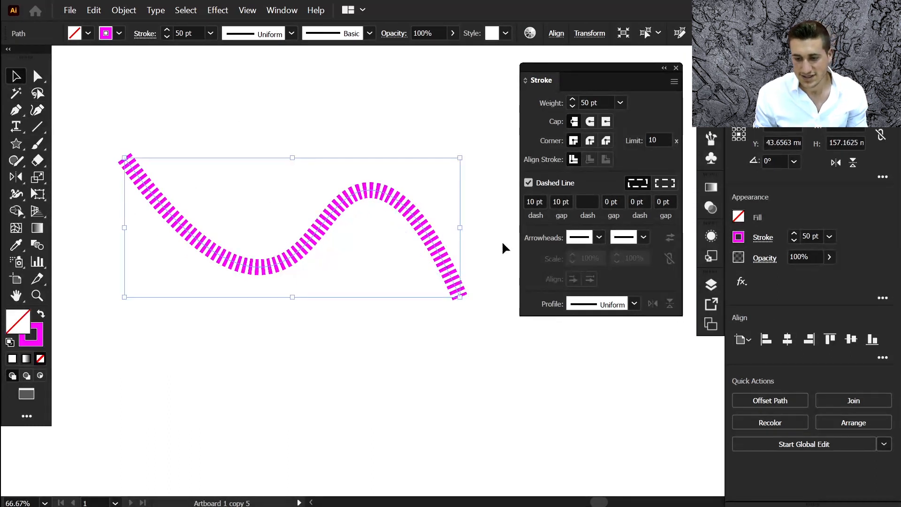
# Give the wavy curve round caps and a 40 pt weight, and try dash gaps of 40 and 30 pt before setting 50 pt
pyautogui.click(590, 123)
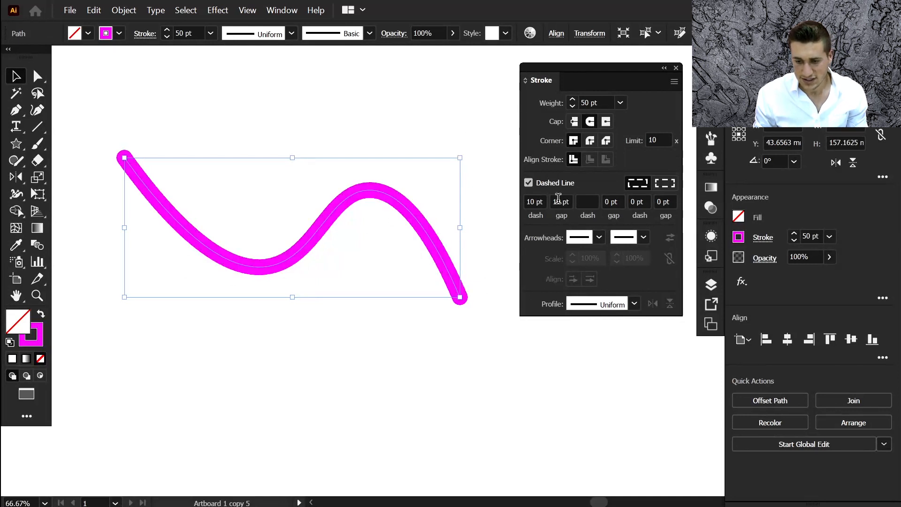
pyautogui.click(535, 201)
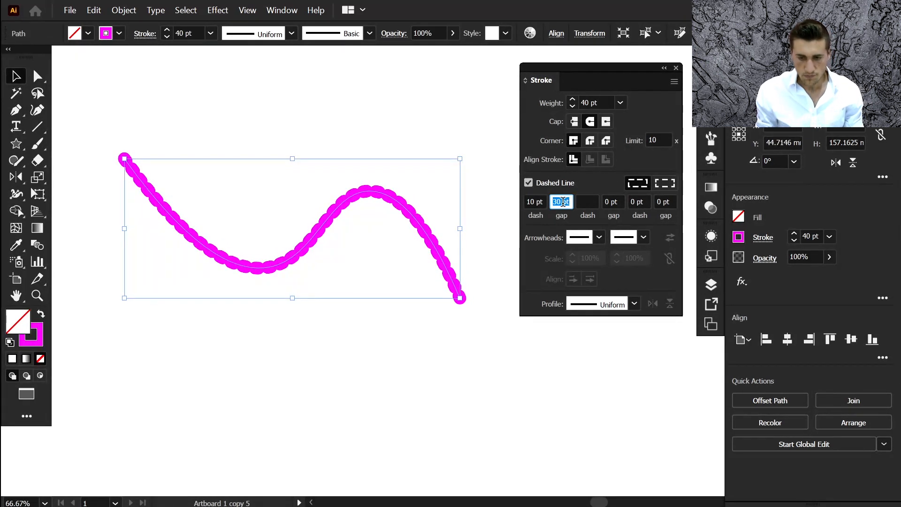
pyautogui.write('40')
pyautogui.press('Return')
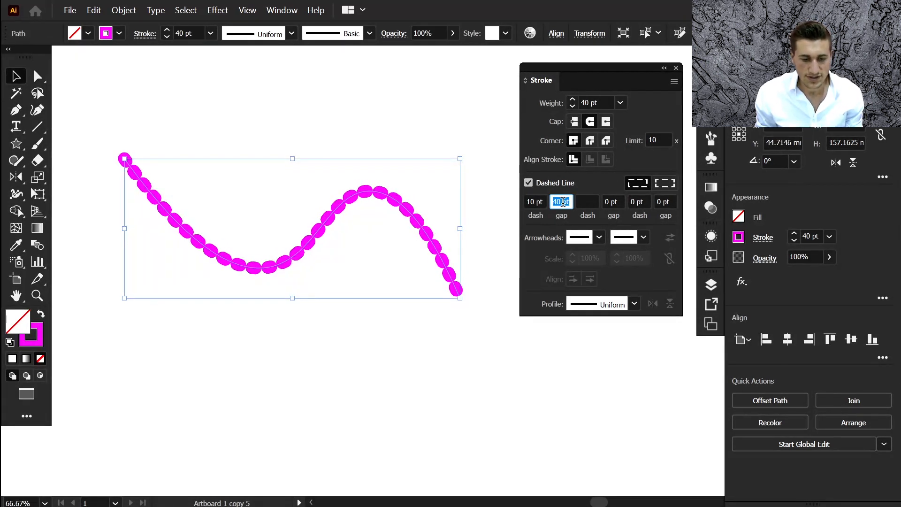
pyautogui.write('30')
pyautogui.press('Return')
pyautogui.write('50')
pyautogui.press('Return')
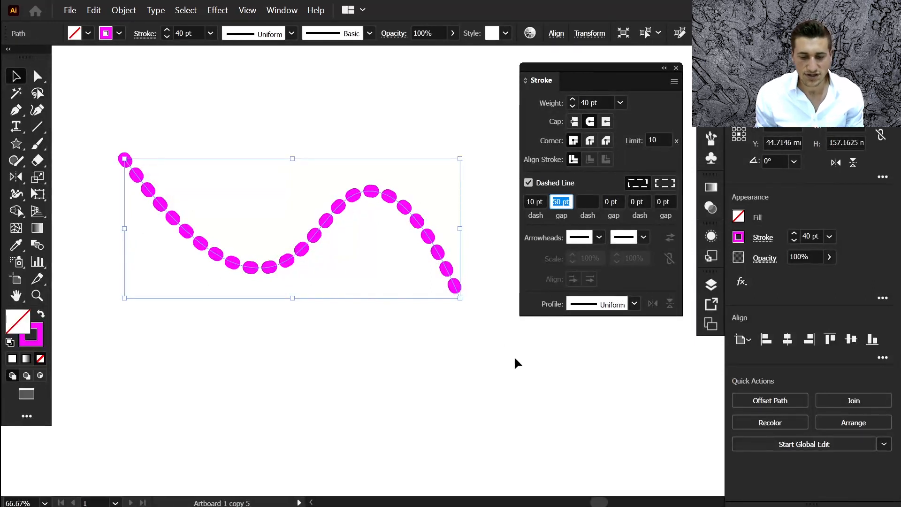
# Extend the dotted curve with further Curvature tool points that loop back beneath it to a height of about 258 mm
pyautogui.click(38, 111)
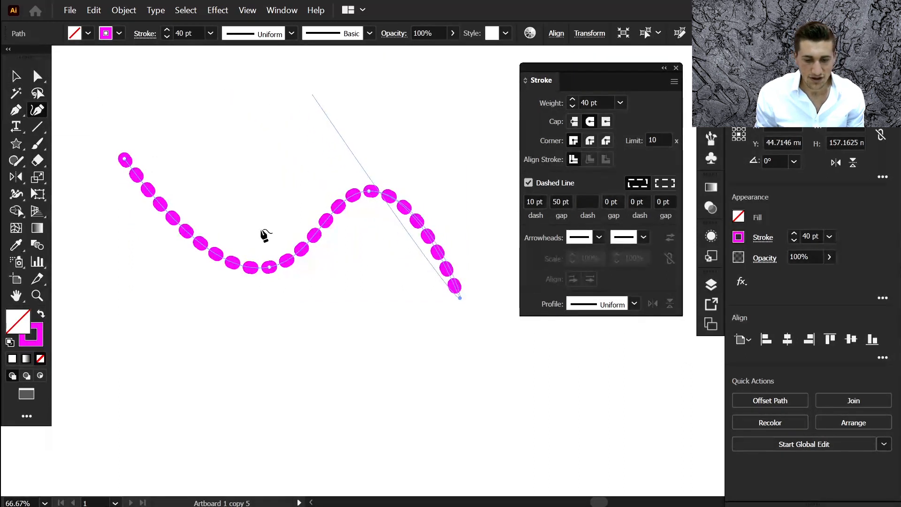
pyautogui.click(293, 344)
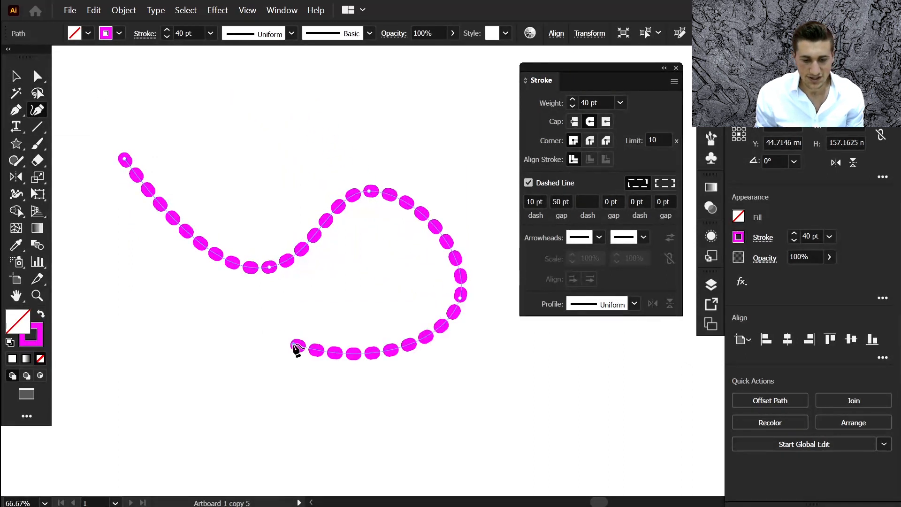
pyautogui.click(186, 387)
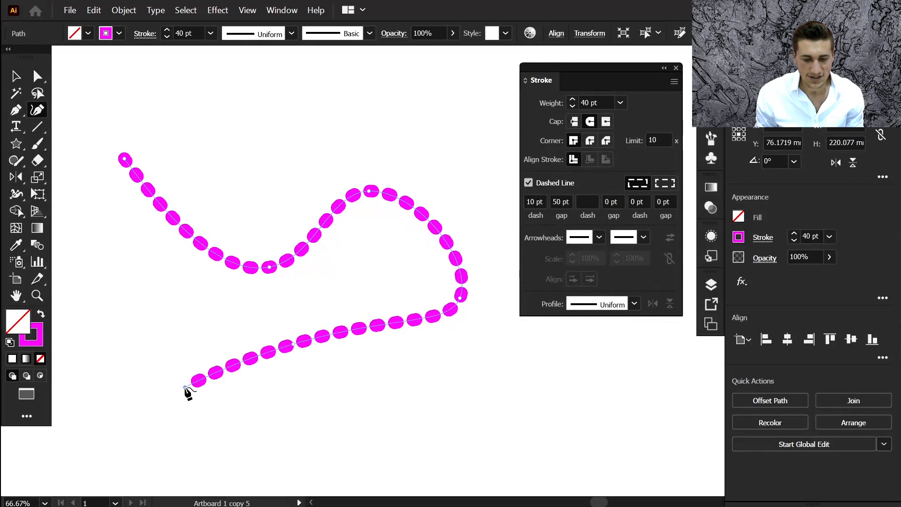
pyautogui.click(122, 305)
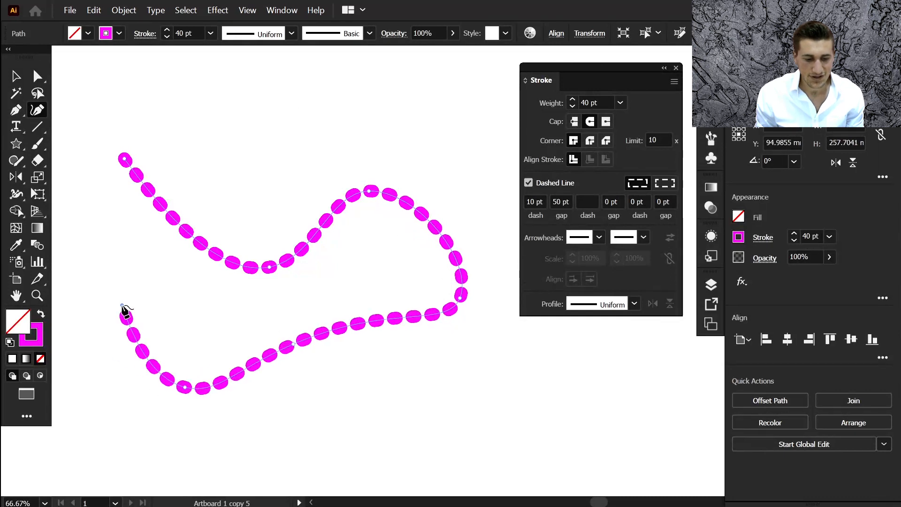
pyautogui.click(245, 190)
# Delete the dotted curve and paint short freehand strokes on the artboard with the Paintbrush tool
pyautogui.press('v')
pyautogui.press('Delete')
pyautogui.click(39, 147)
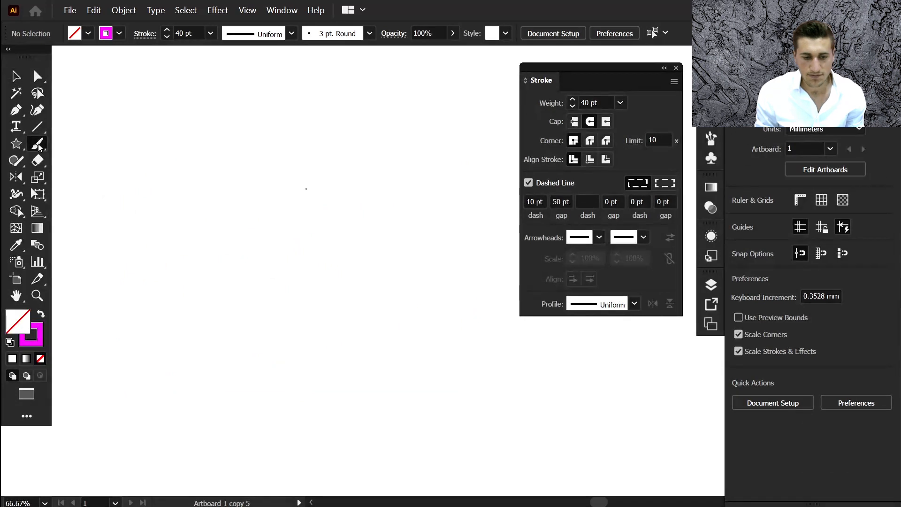
pyautogui.moveTo(165, 146); pyautogui.dragTo(253, 178)
pyautogui.moveTo(292, 252); pyautogui.dragTo(384, 260)
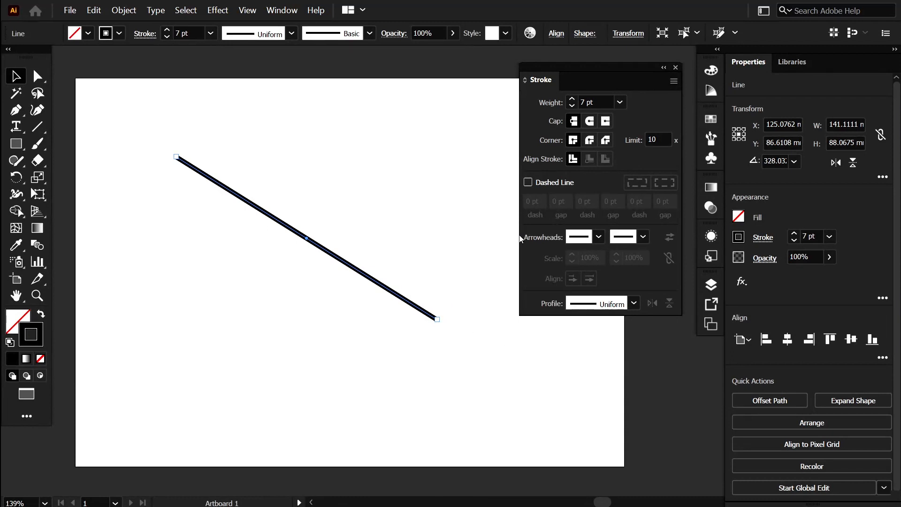
# Browse the arrowhead styles and apply a solid barbed arrowhead to the start of the black diagonal line
pyautogui.click(599, 238)
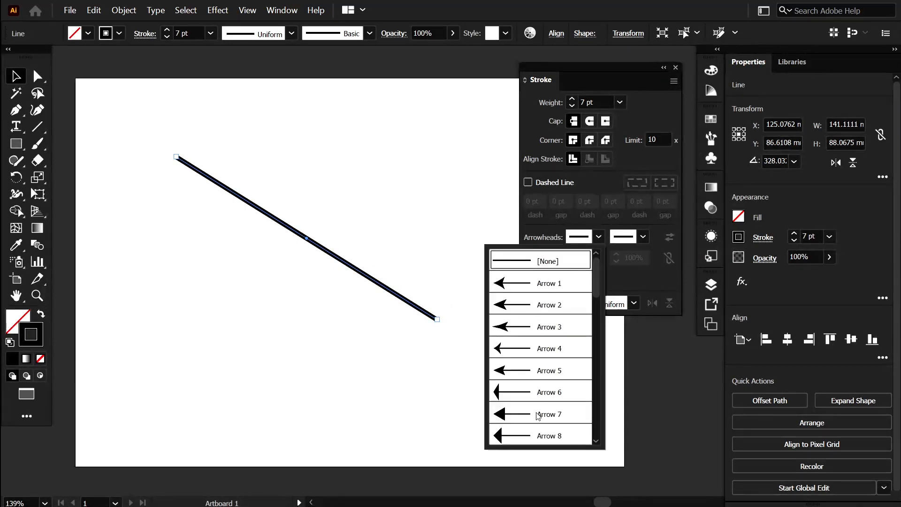
pyautogui.scroll(-6, 538, 416)
pyautogui.scroll(-1, 538, 416)
pyautogui.scroll(8, 538, 415)
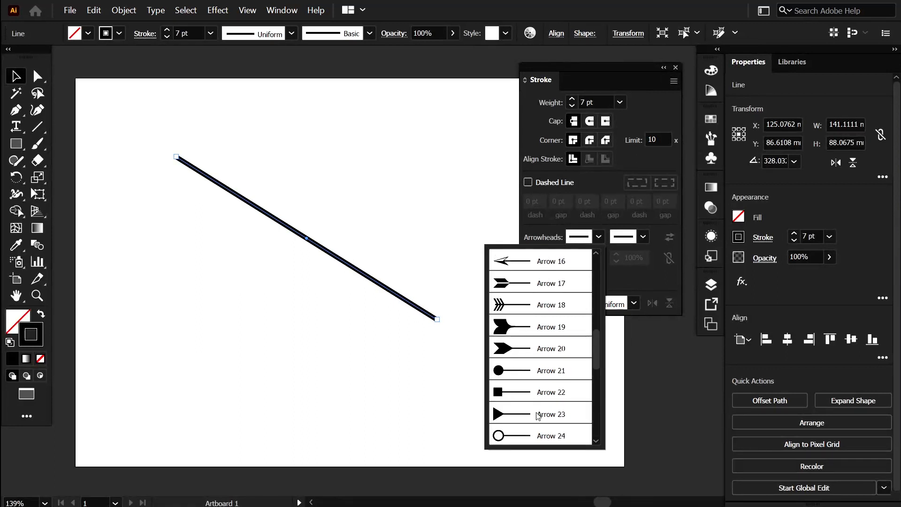
pyautogui.click(519, 377)
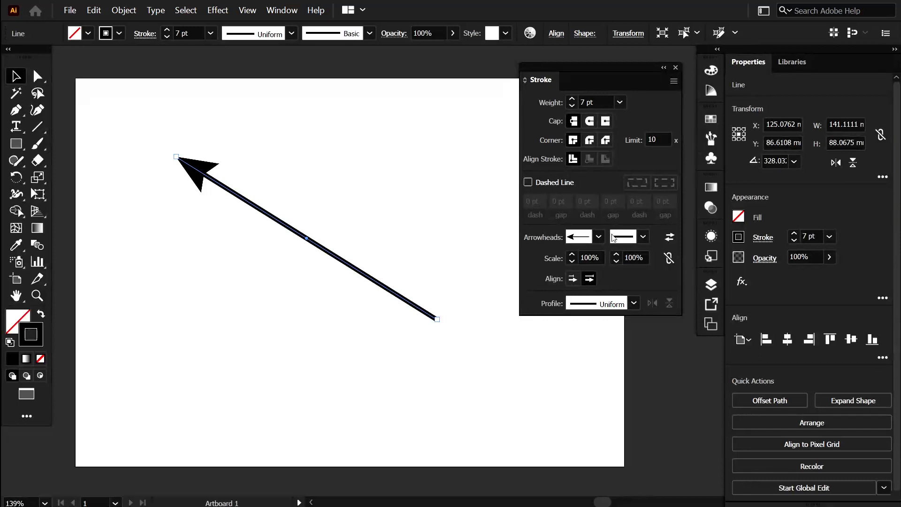
# Add the Arrow 31 feathered tail to the line's end, and swap the start and end arrowheads
pyautogui.click(643, 238)
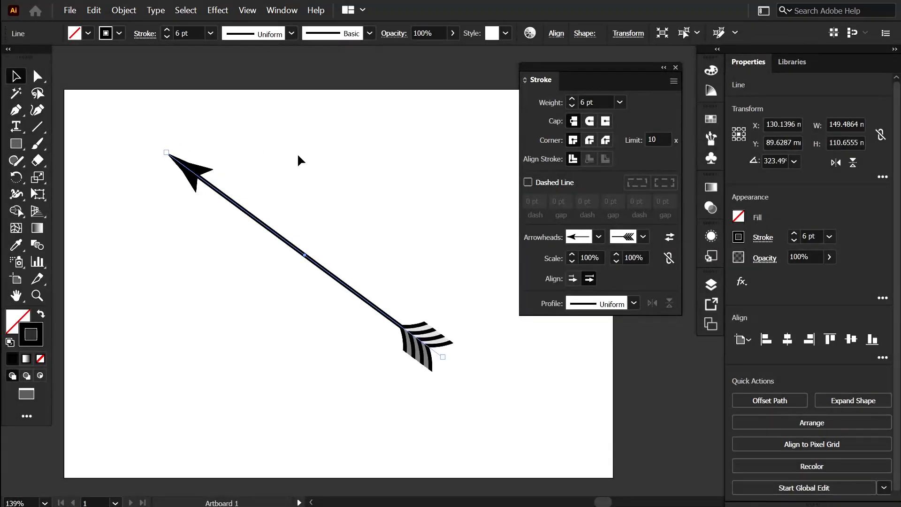
pyautogui.click(670, 239)
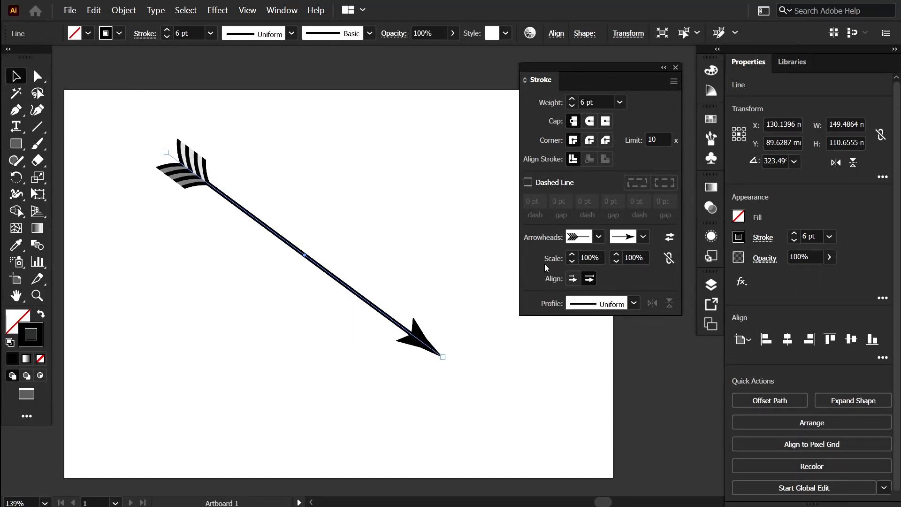
# Look through the full range of start arrowhead styles available for the line
pyautogui.click(599, 236)
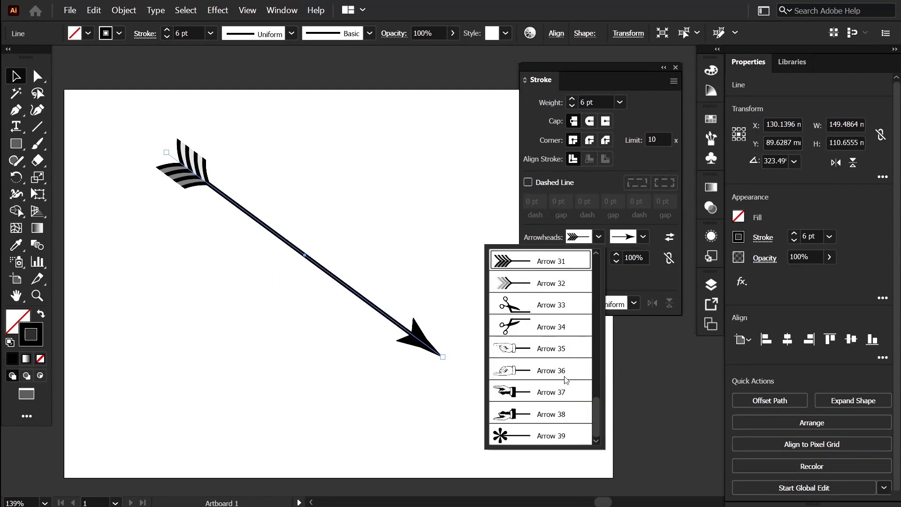
pyautogui.scroll(10, 566, 380)
pyautogui.scroll(-10, 566, 380)
pyautogui.scroll(10, 567, 380)
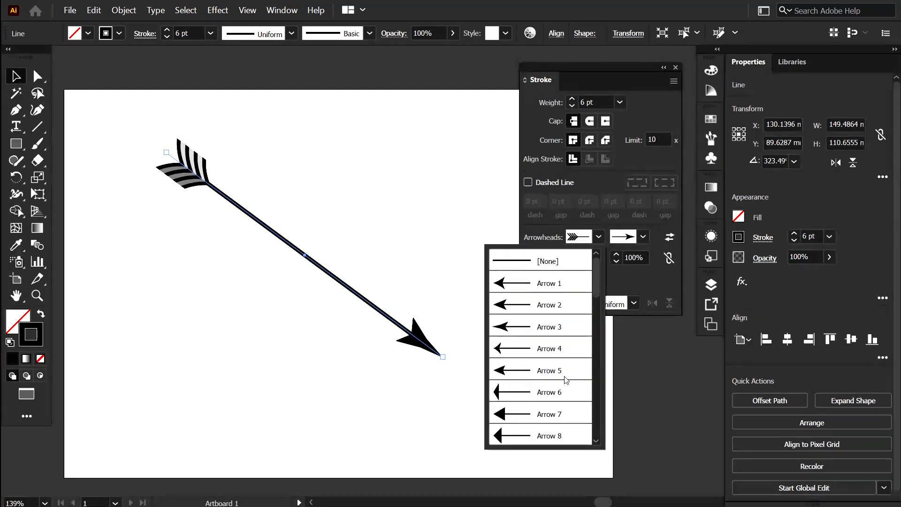
pyautogui.click(532, 230)
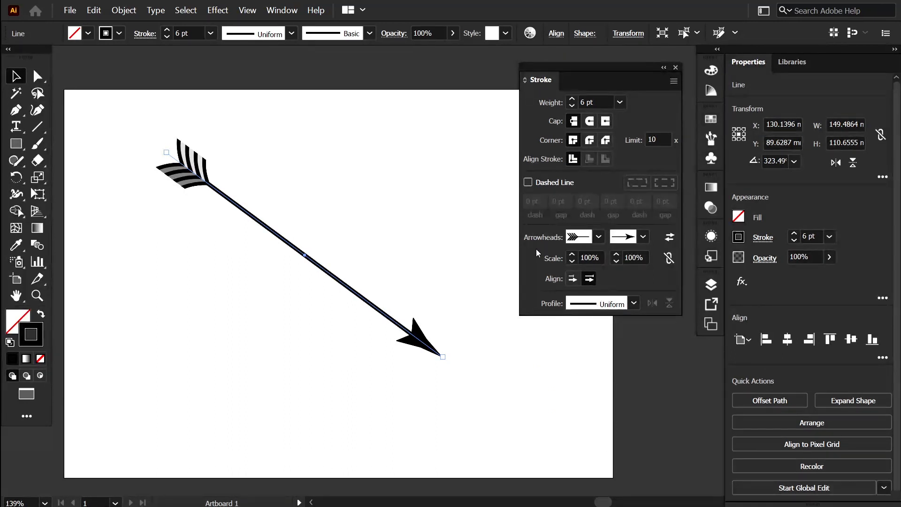
# View the Arrows_Special brush library in an enlarged list and page forward through the following brush libraries
pyautogui.click(711, 139)
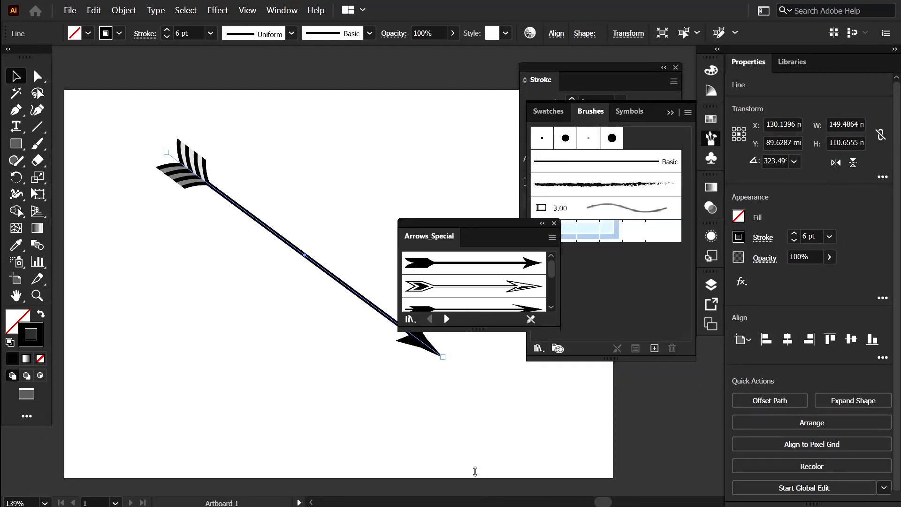
pyautogui.moveTo(475, 471)
pyautogui.mouseDown()
pyautogui.moveTo(474, 493)
pyautogui.moveTo(473, 429)
pyautogui.mouseUp()
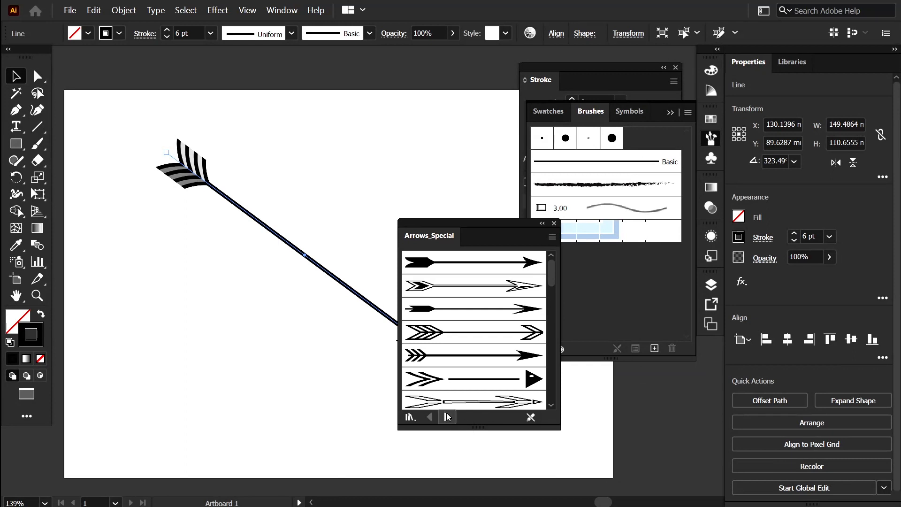
pyautogui.click(446, 416)
pyautogui.click(447, 417)
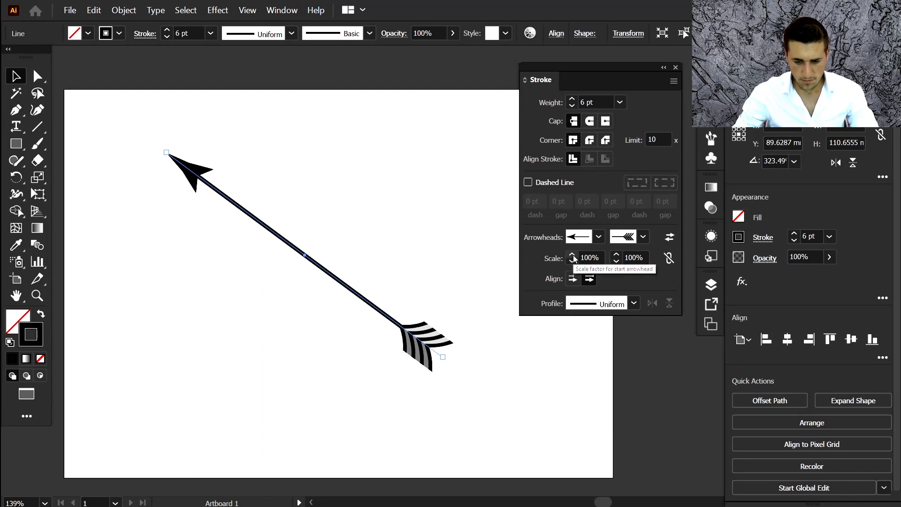
# Raise the scale of the line's start arrowhead to 380%
pyautogui.click(573, 256)
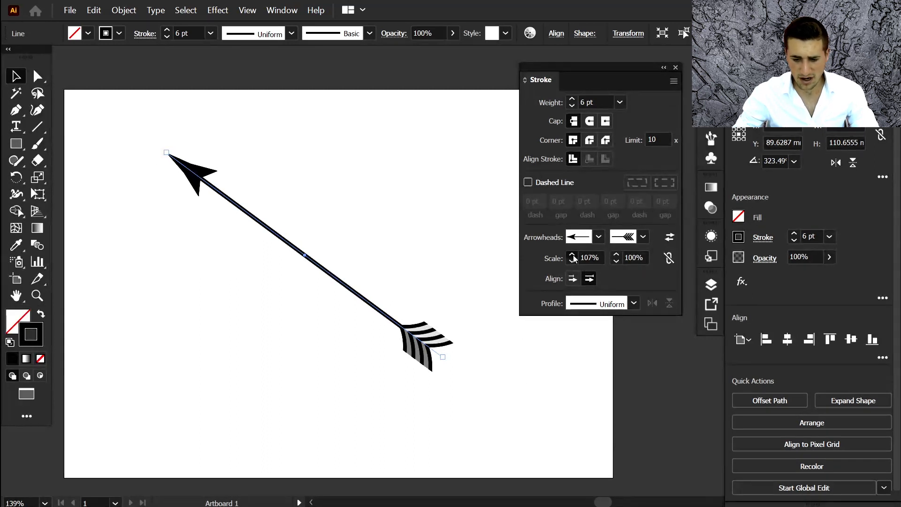
pyautogui.click(573, 256)
pyautogui.click(573, 255)
pyautogui.click(573, 255)
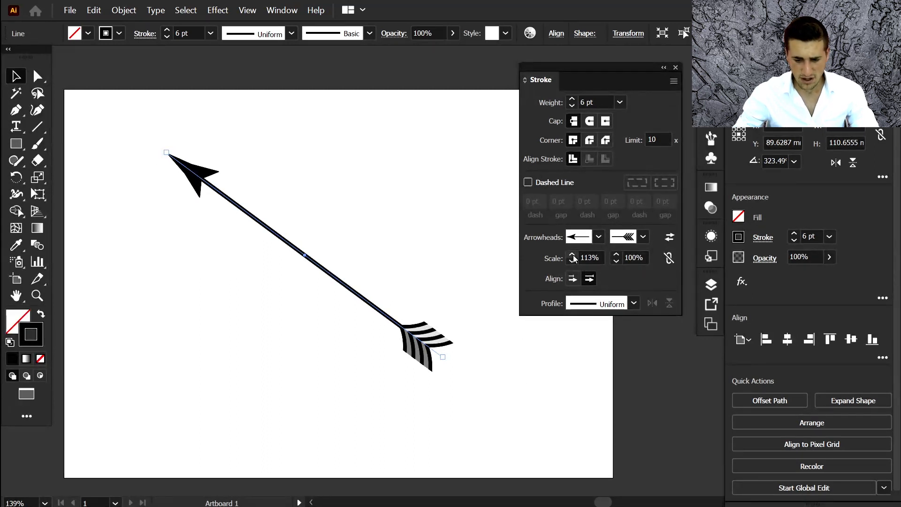
pyautogui.click(572, 255)
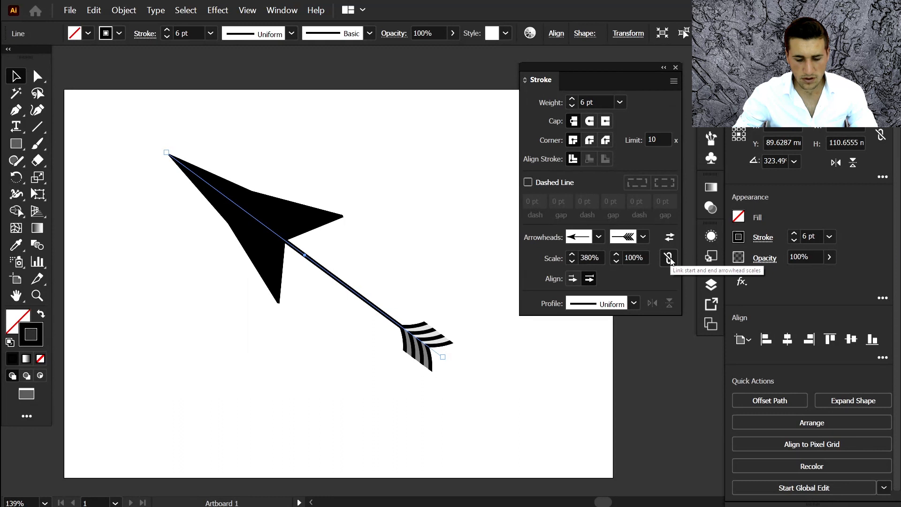
# Raise the scale of the feathered end arrowhead in small increments to 113%
pyautogui.click(616, 256)
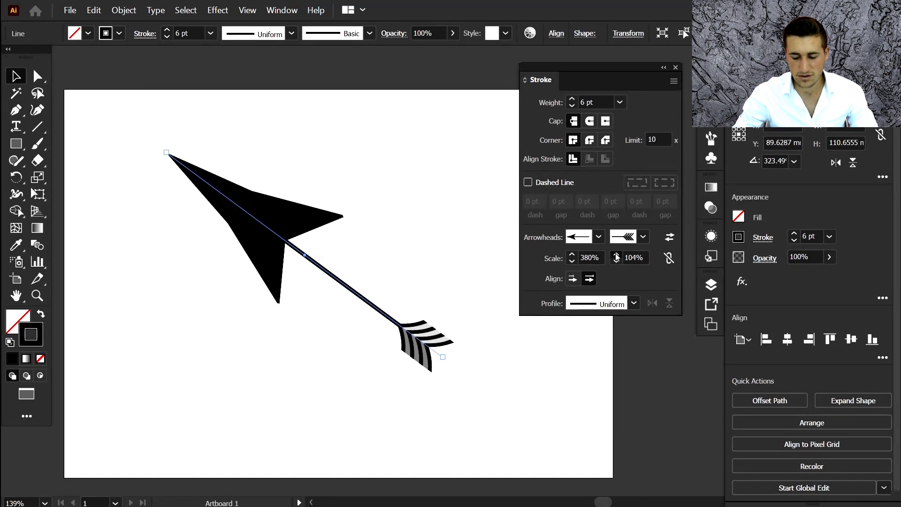
pyautogui.click(616, 256)
pyautogui.click(616, 256)
pyautogui.click(616, 256)
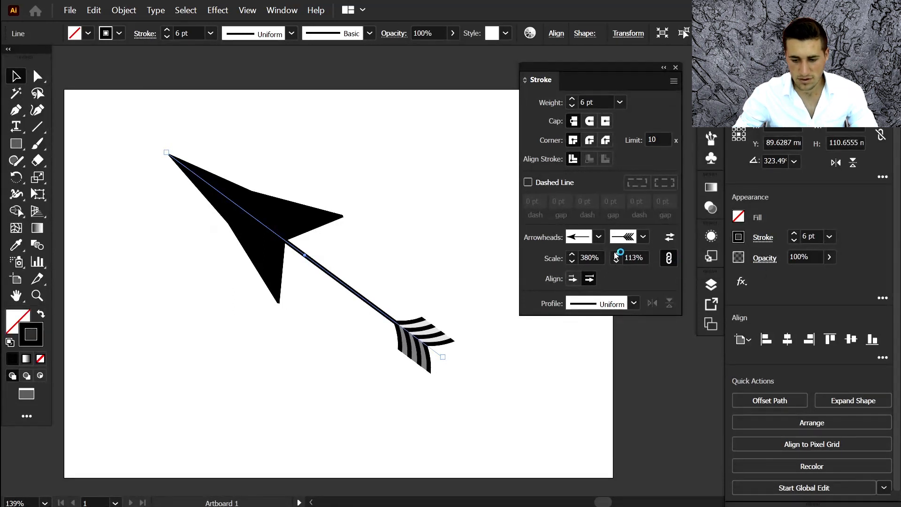
# Link the start and end arrowhead scales and raise them together past 404% and 120%
pyautogui.click(616, 256)
pyautogui.click(616, 256)
pyautogui.click(616, 256)
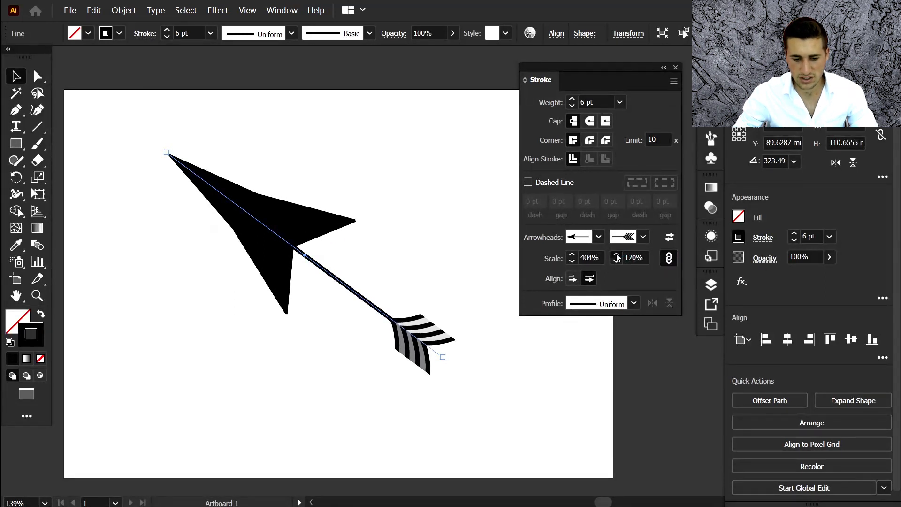
pyautogui.click(616, 256)
pyautogui.click(616, 256)
pyautogui.click(616, 256)
pyautogui.click(616, 256)
pyautogui.click(616, 256)
# Return both arrowhead scales to 100% with the link off, and extend the arrowheads beyond the ends of the path
pyautogui.click(597, 257)
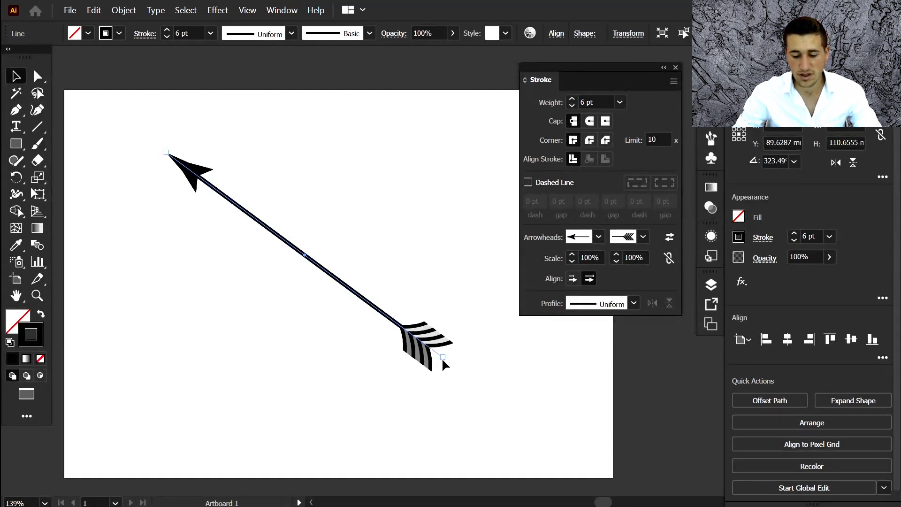
pyautogui.click(572, 279)
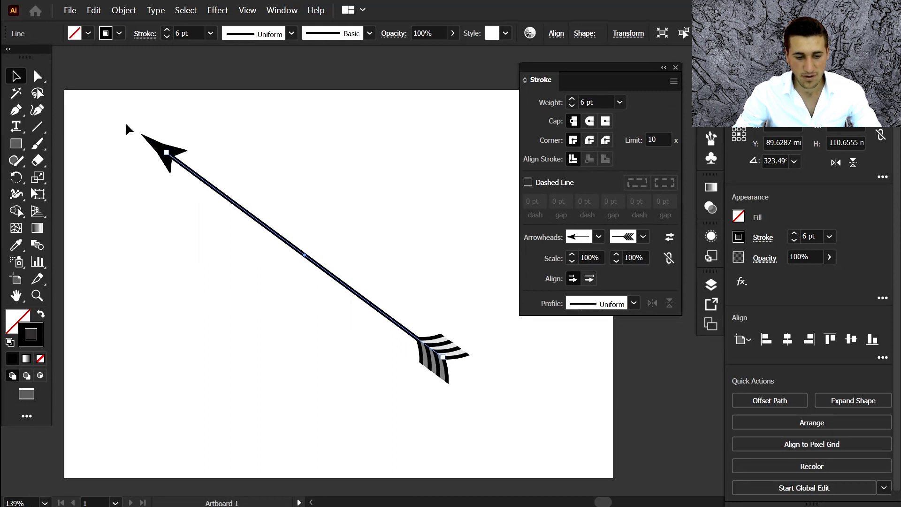
# Place the arrowhead tips at the ends of the path and delete the arrow line
pyautogui.click(587, 280)
pyautogui.press('Delete')
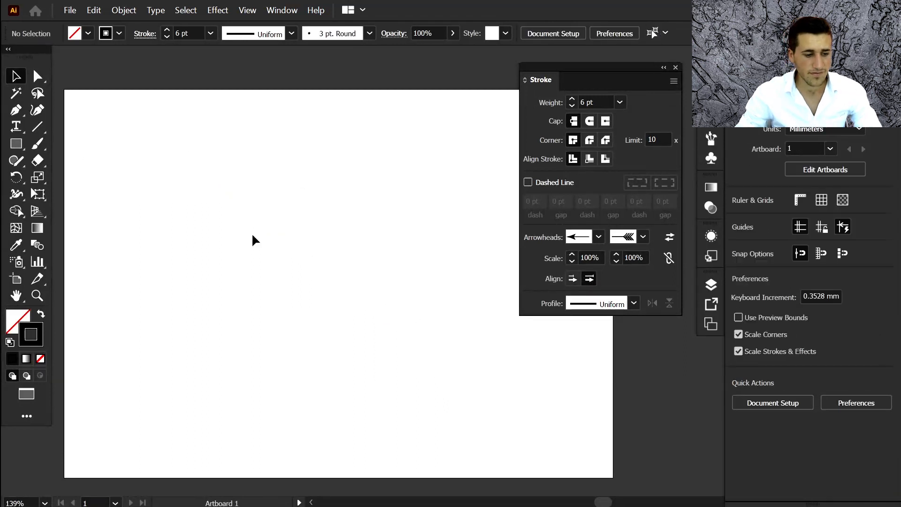
# Draw a horizontal 6 pt line across the full width of the artboard and make it dashed with 12 pt dashes
pyautogui.click(37, 127)
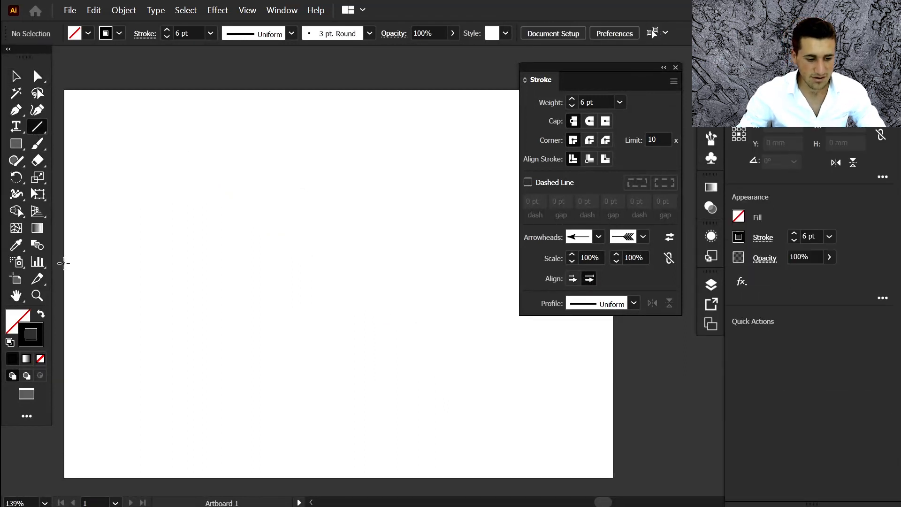
pyautogui.moveTo(63, 263); pyautogui.dragTo(615, 268)
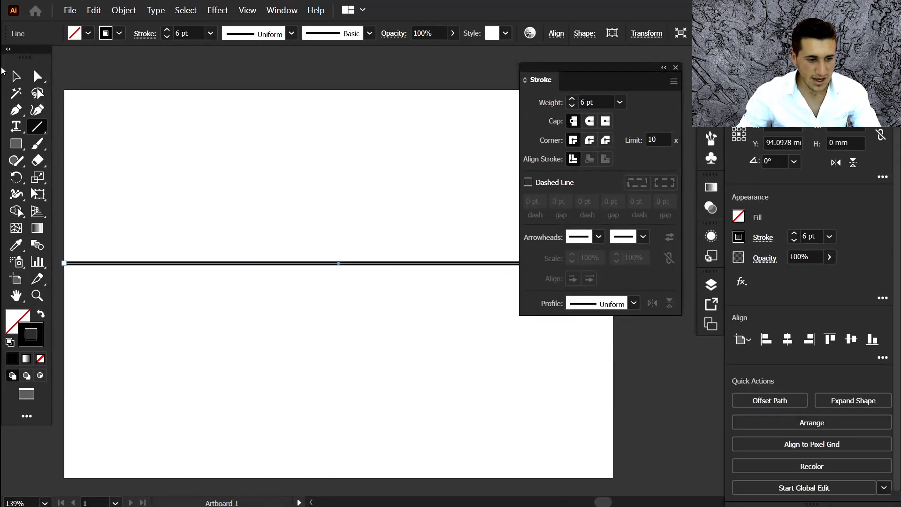
pyautogui.click(14, 77)
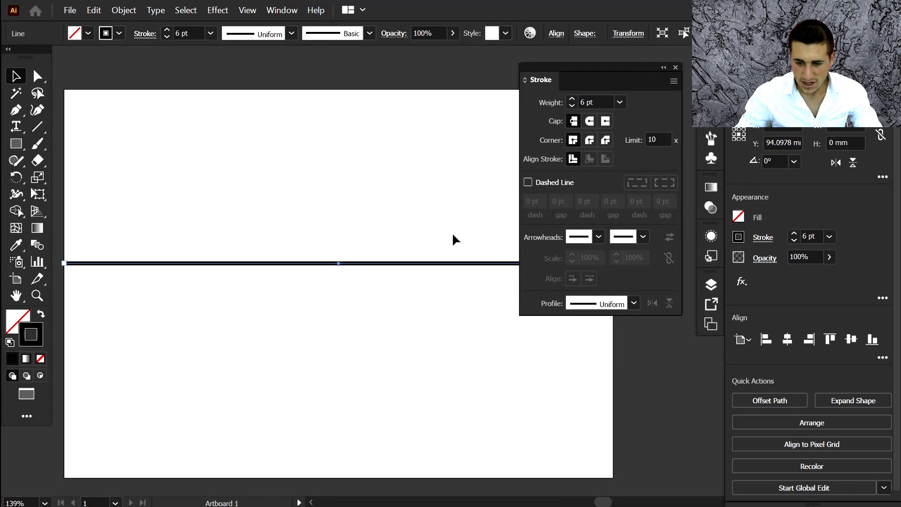
pyautogui.click(547, 186)
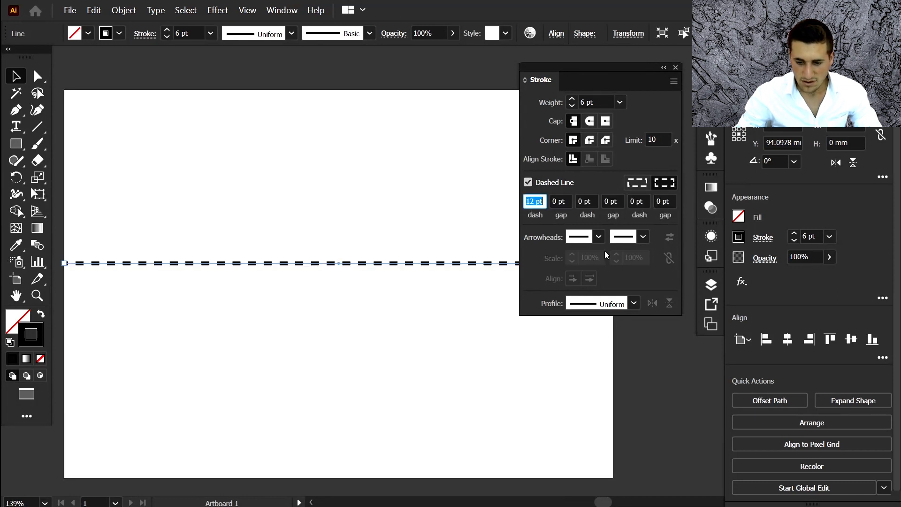
# Add the scissors arrowhead Arrow 33 to the start of the dashed line and scale it to 106%
pyautogui.click(598, 236)
pyautogui.scroll(-10, 534, 432)
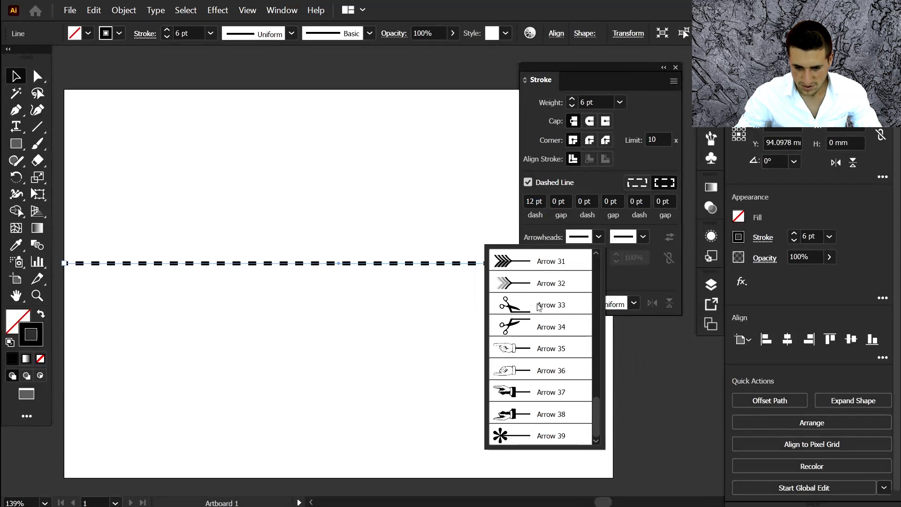
pyautogui.click(539, 307)
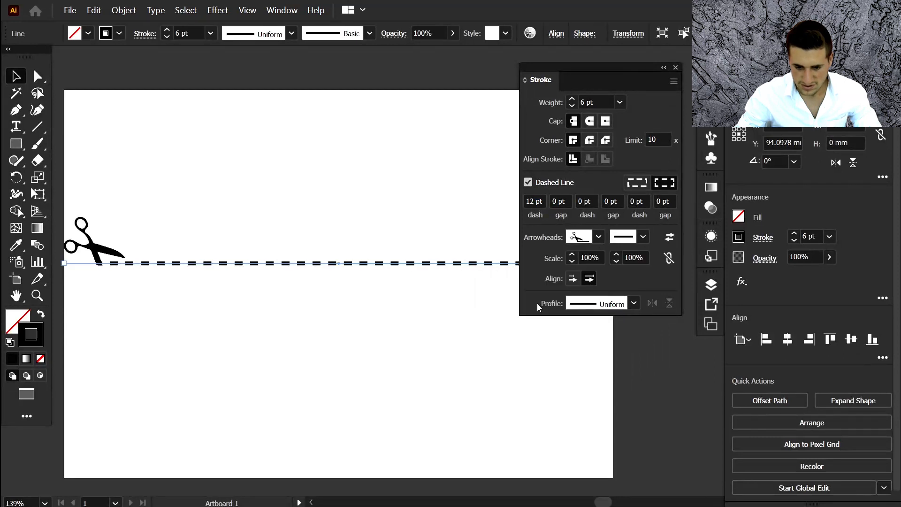
pyautogui.click(572, 254)
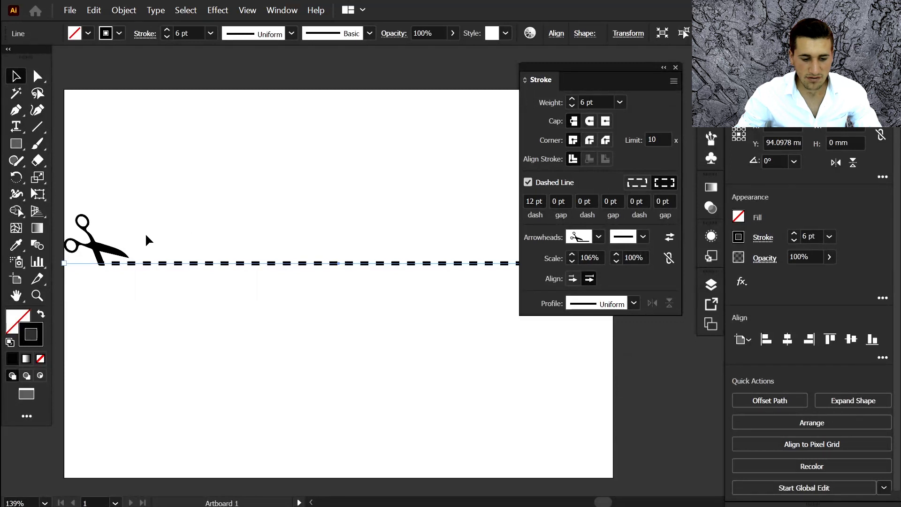
pyautogui.click(143, 295)
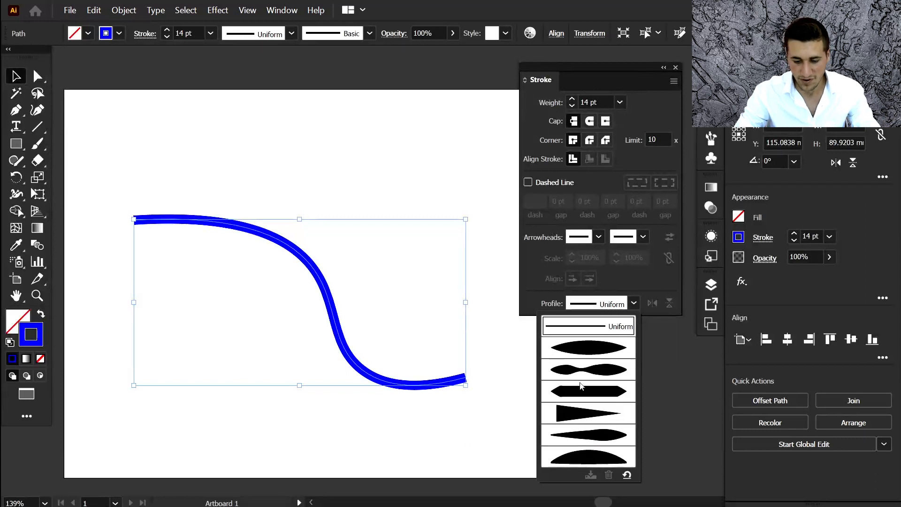
# Try Width Profile 2 and the symmetrical single-bulge profile on the blue curve, and settle on Width Profile 5
pyautogui.click(586, 370)
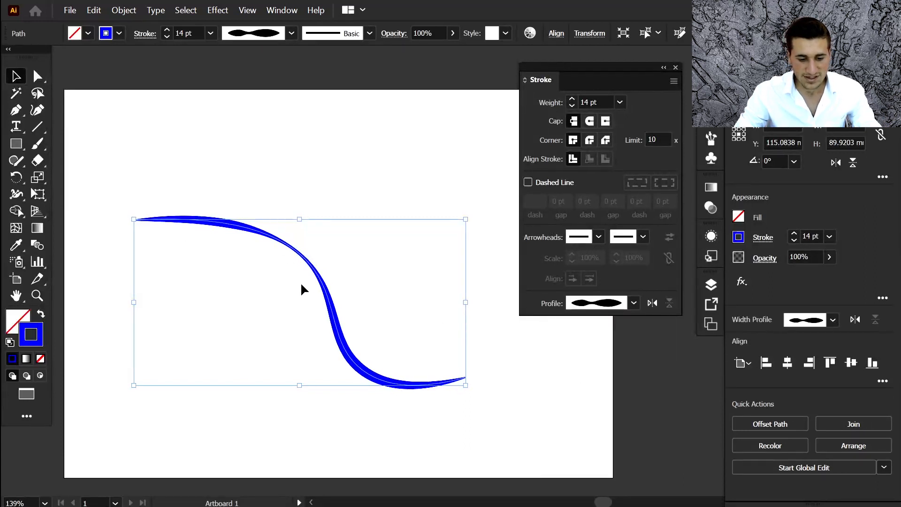
pyautogui.click(632, 304)
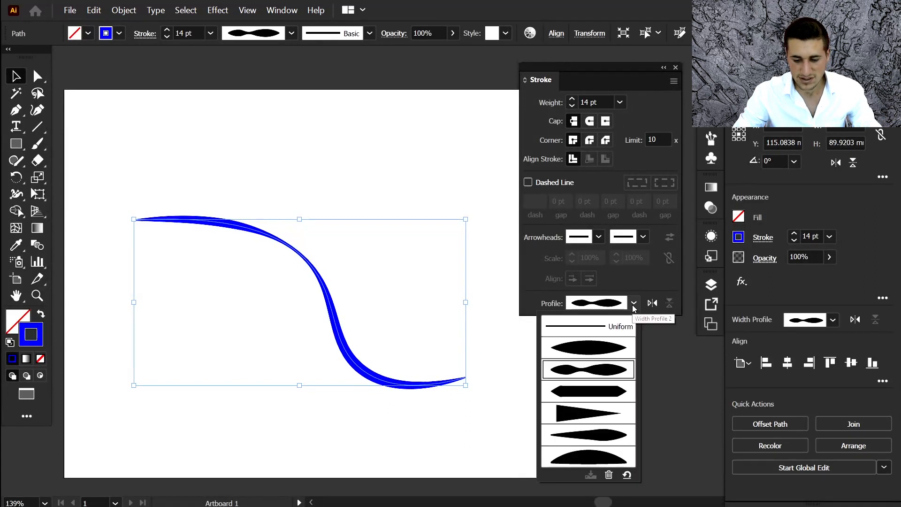
pyautogui.click(602, 348)
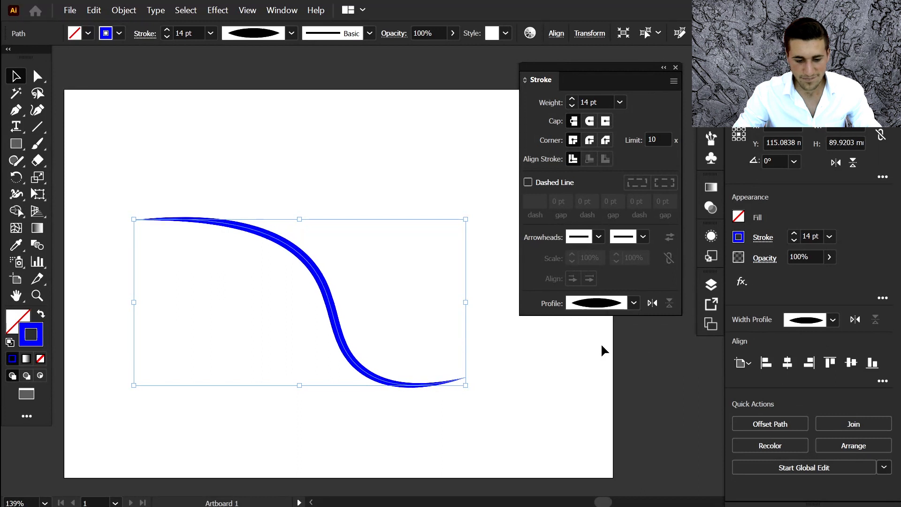
pyautogui.click(634, 303)
pyautogui.click(576, 435)
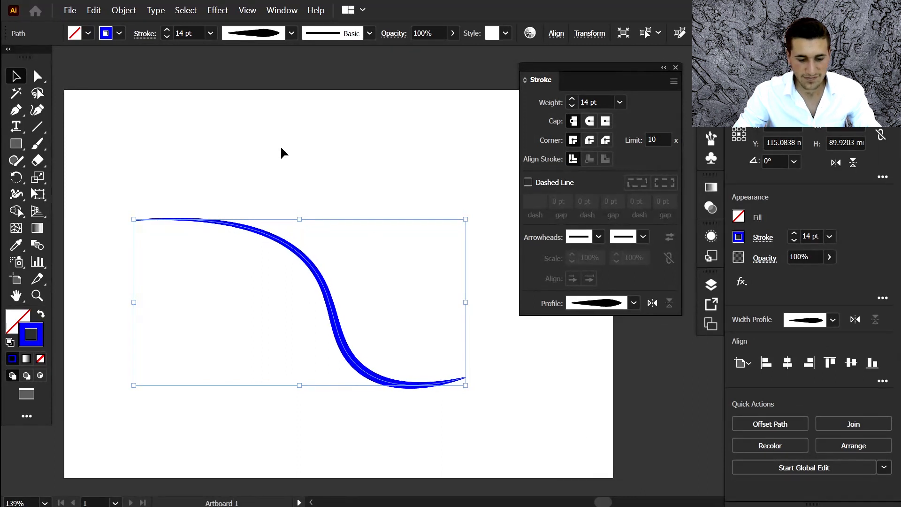
pyautogui.click(634, 304)
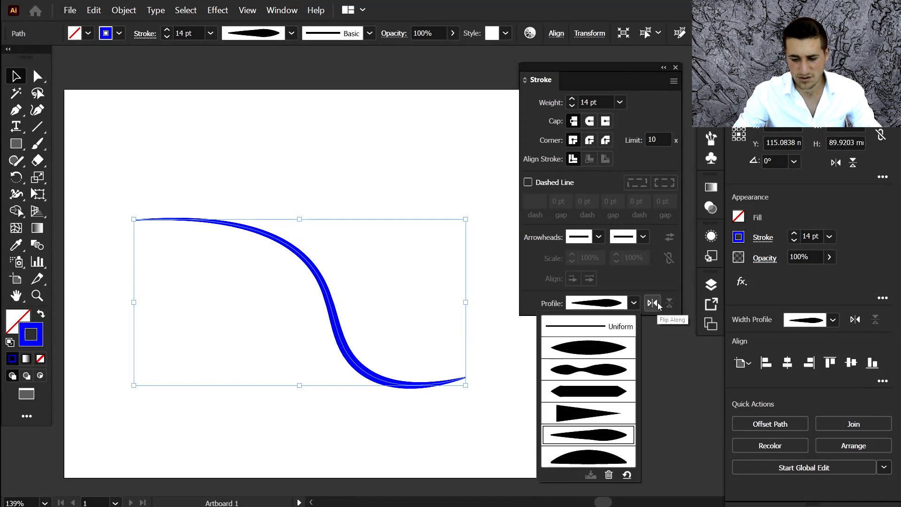
pyautogui.click(653, 303)
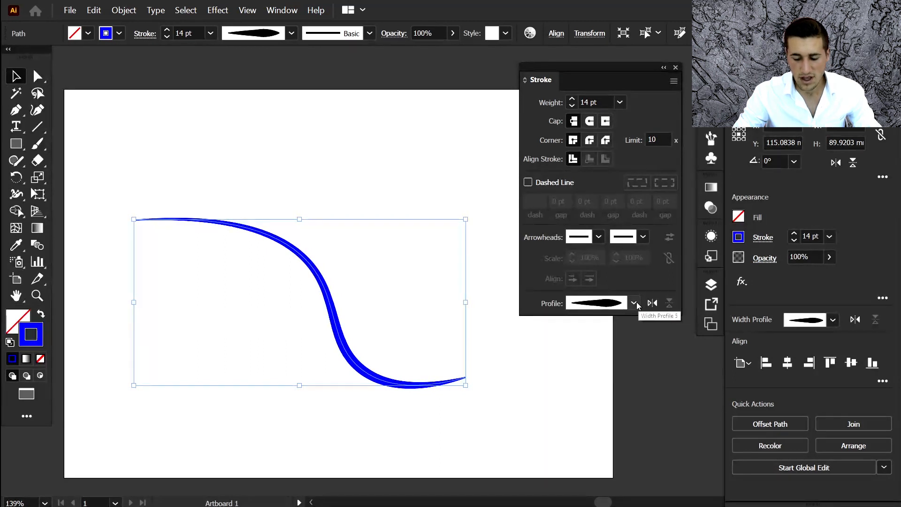
pyautogui.click(635, 303)
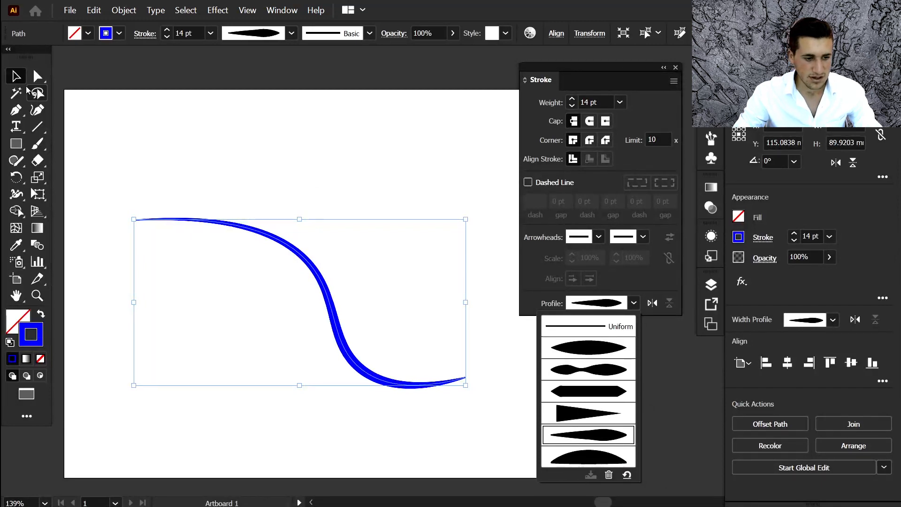
# Draw a slightly descending straight line above the blue curve
pyautogui.click(37, 126)
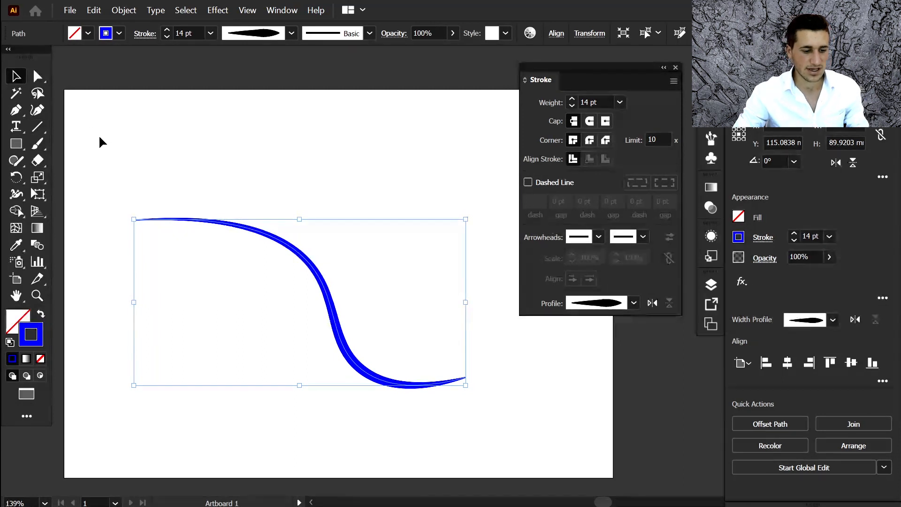
pyautogui.click(32, 131)
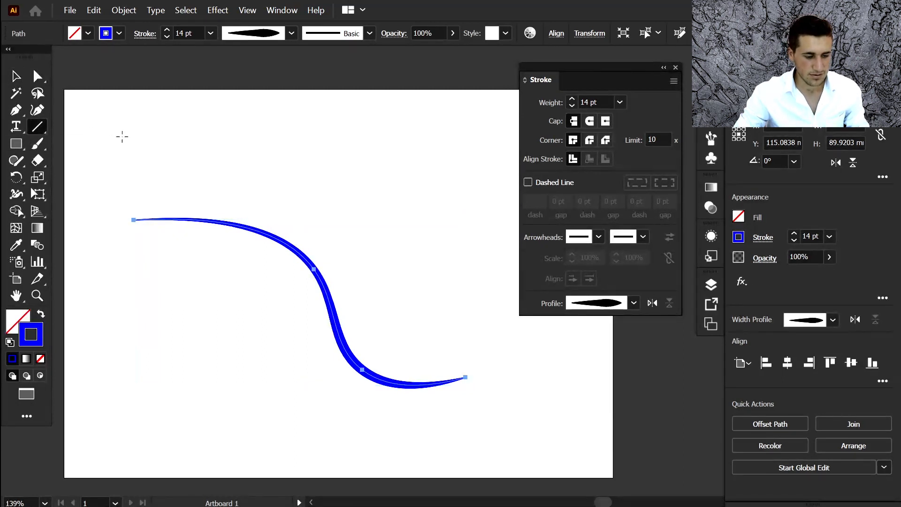
pyautogui.moveTo(123, 137); pyautogui.dragTo(413, 157)
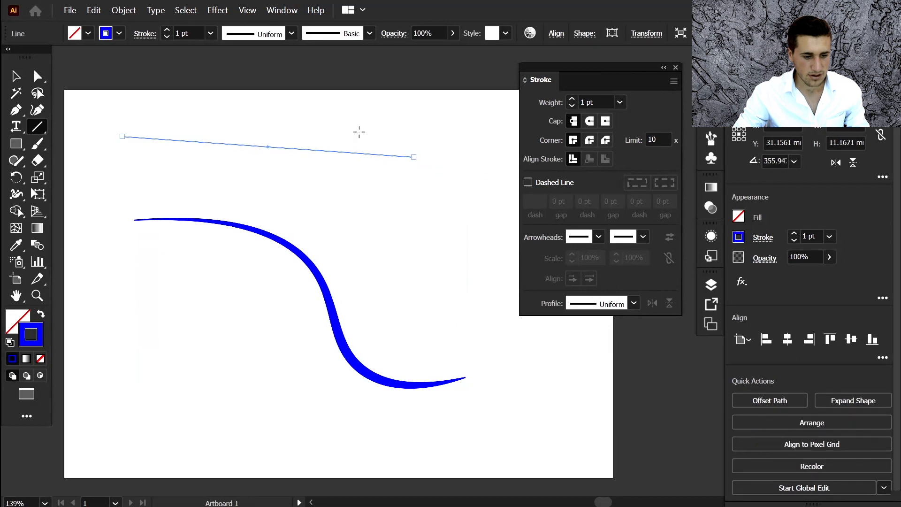
# Raise the stroke weight of the straight line to 9 pt
pyautogui.click(168, 29)
pyautogui.click(168, 30)
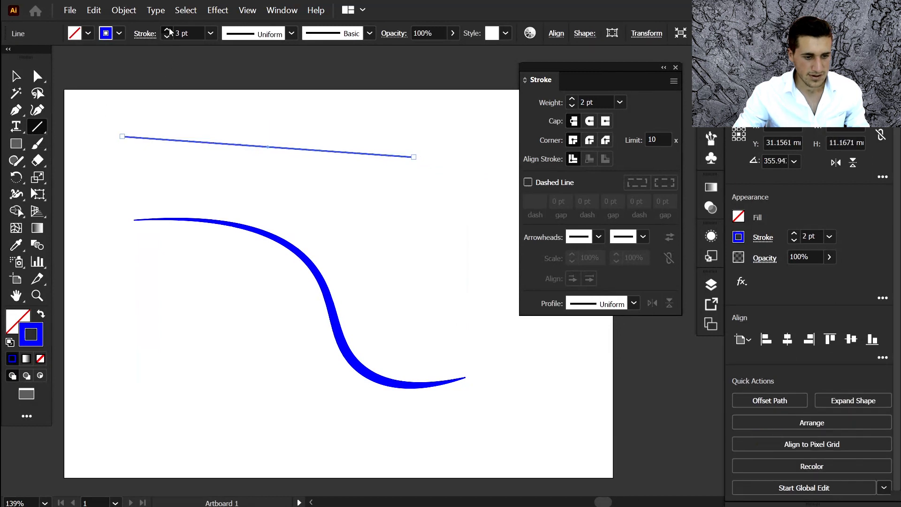
pyautogui.click(167, 30)
pyautogui.click(167, 29)
pyautogui.click(168, 29)
pyautogui.click(168, 29)
pyautogui.click(167, 30)
pyautogui.click(168, 30)
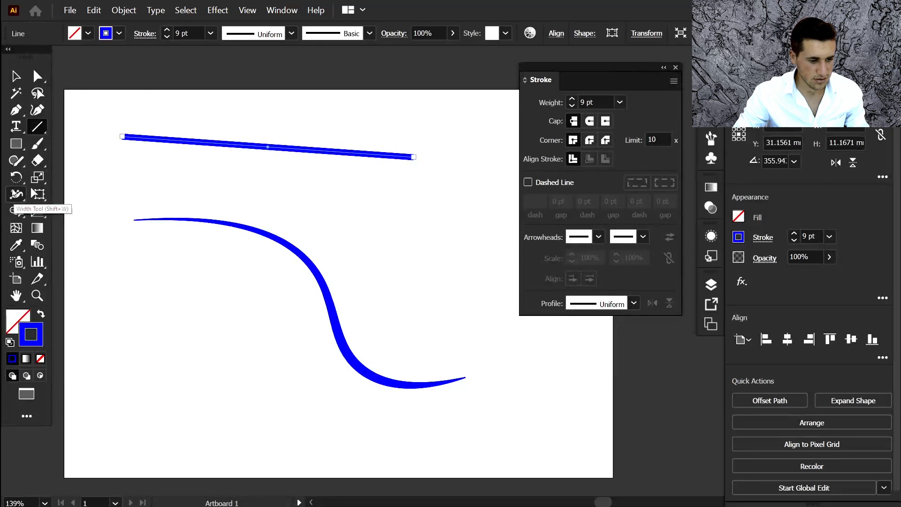
# Reshape the straight line with the Width tool into three bulges separated by narrow waists, about 122 pt at the widest
pyautogui.click(14, 193)
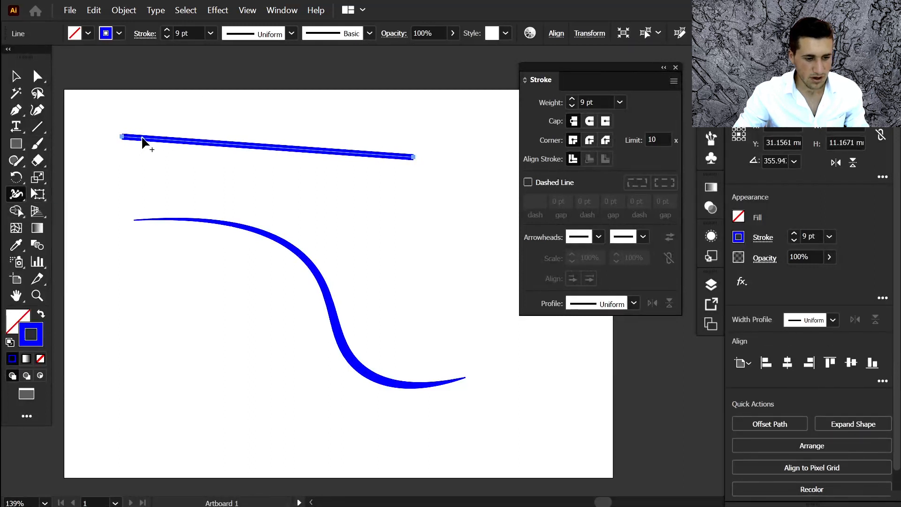
pyautogui.moveTo(142, 138)
pyautogui.mouseDown()
pyautogui.moveTo(138, 156)
pyautogui.moveTo(174, 147)
pyautogui.mouseUp()
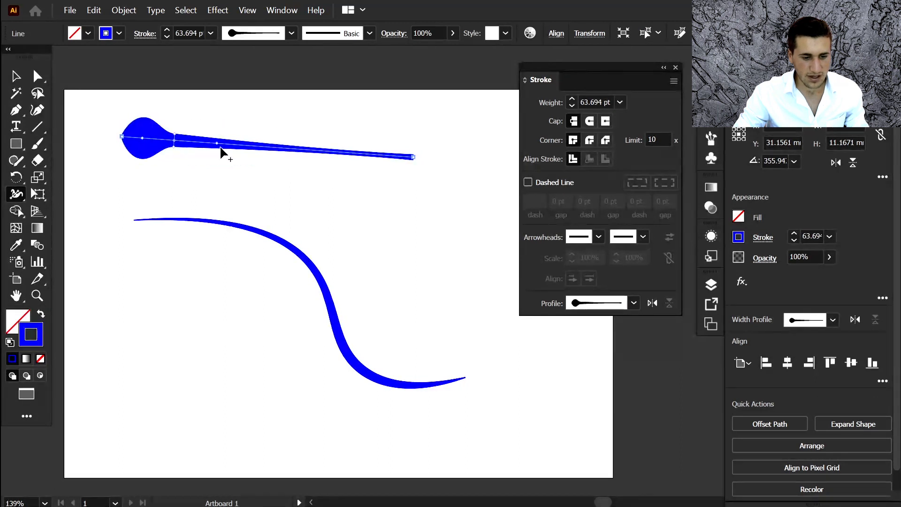
pyautogui.moveTo(242, 145); pyautogui.dragTo(238, 185)
pyautogui.moveTo(312, 151); pyautogui.dragTo(311, 160)
pyautogui.moveTo(380, 155); pyautogui.dragTo(378, 185)
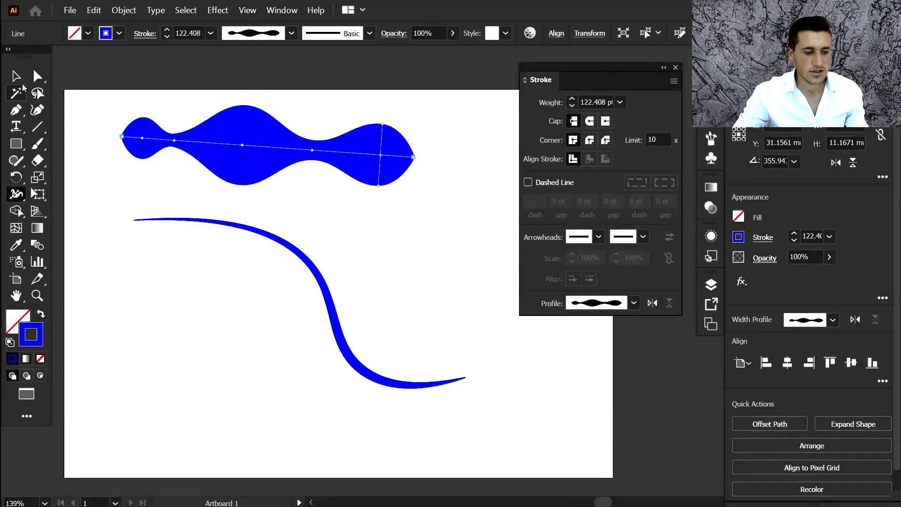
pyautogui.click(19, 78)
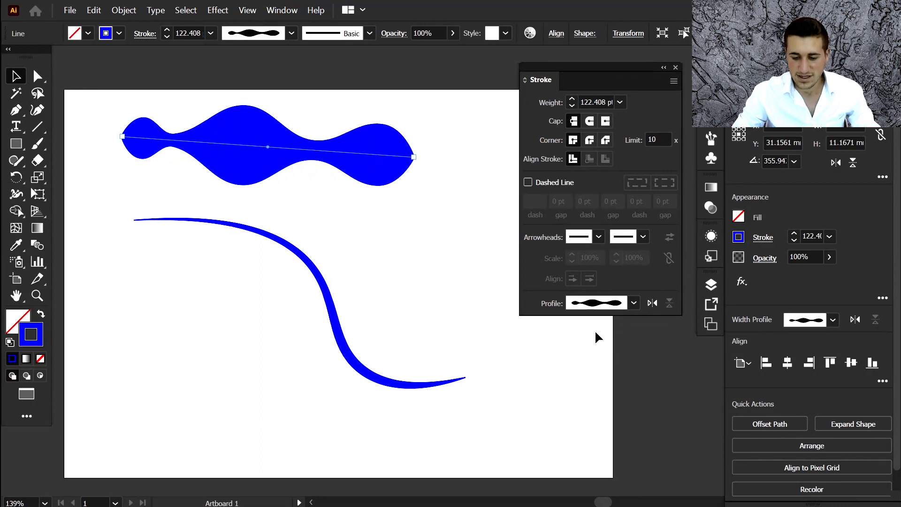
# Save the bulging line's stroke shape as a variable width profile named Width Profile1
pyautogui.click(634, 303)
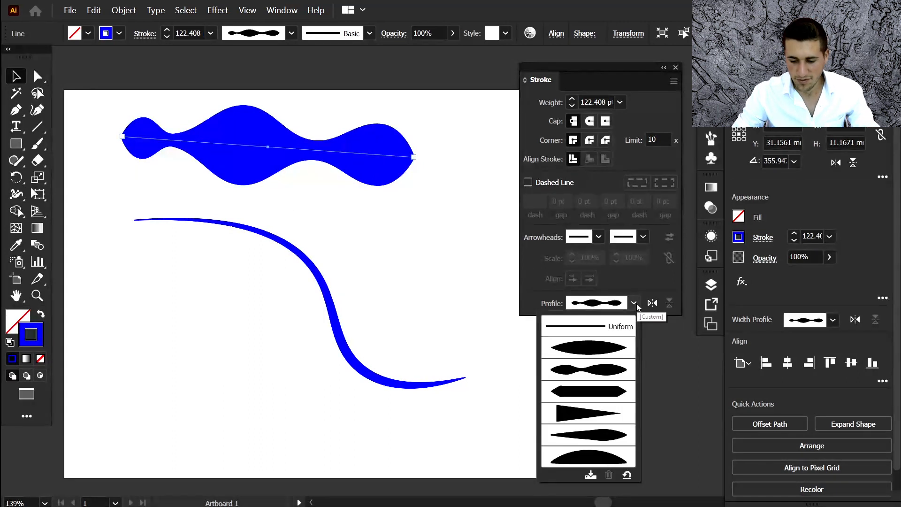
pyautogui.click(590, 477)
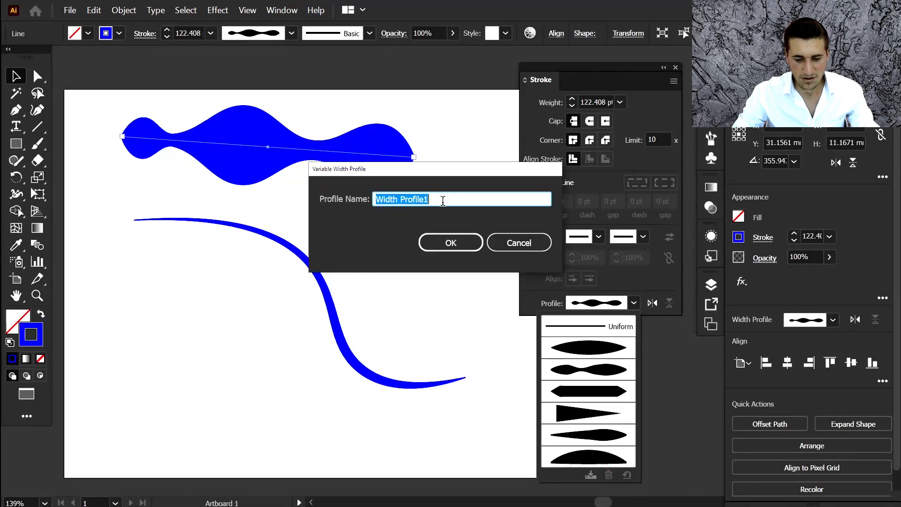
pyautogui.click(456, 251)
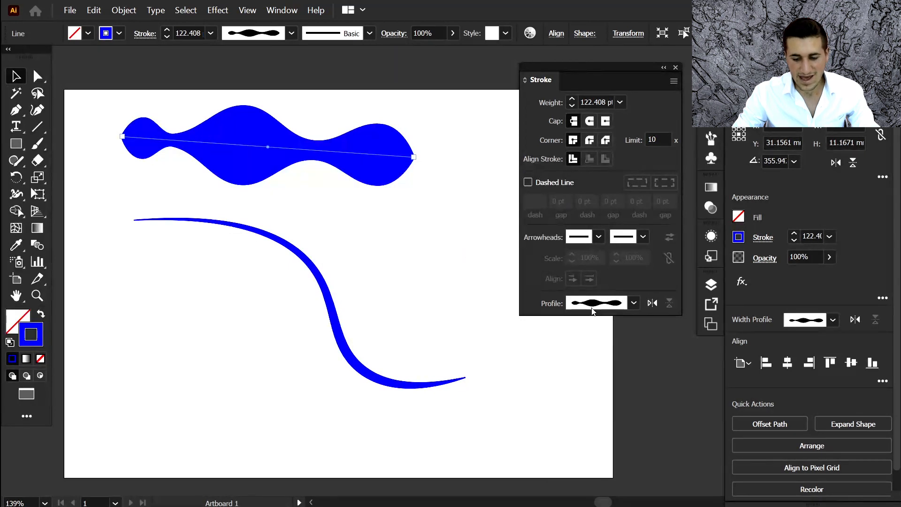
pyautogui.click(633, 302)
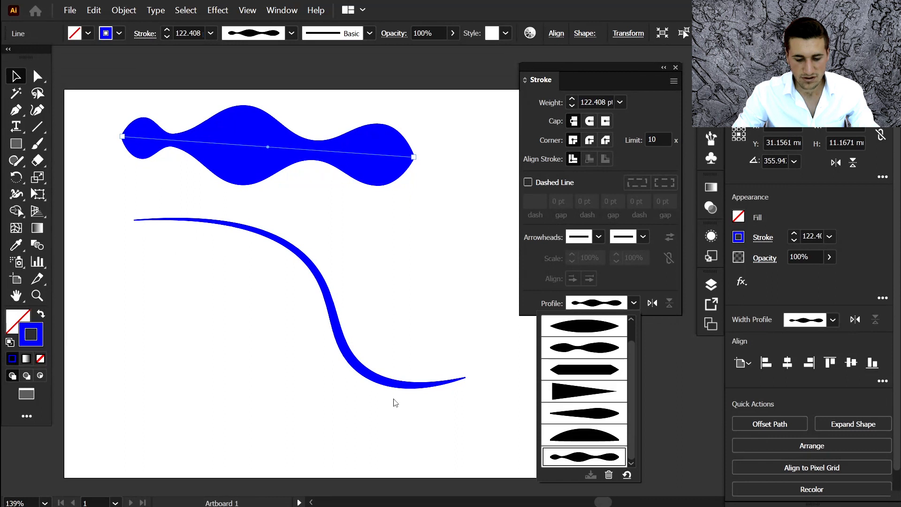
# Apply the saved custom width profile with three bulges to the blue curve
pyautogui.click(367, 376)
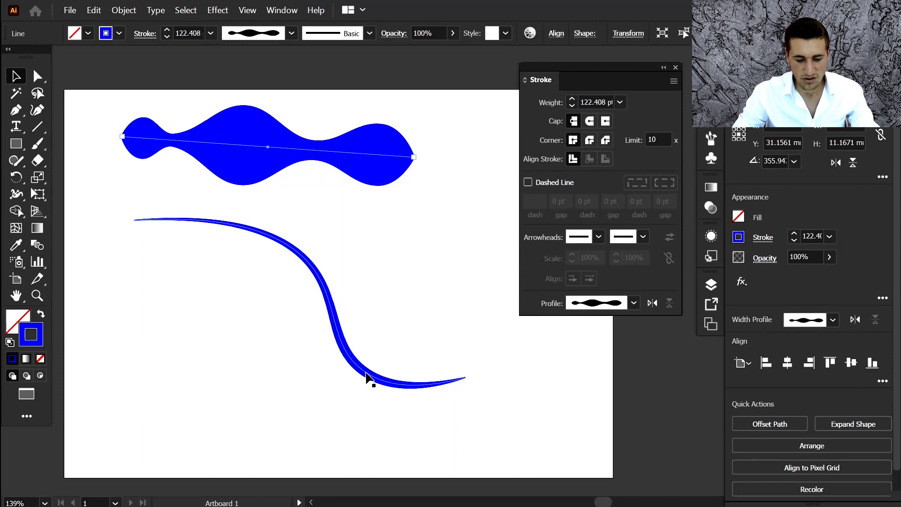
pyautogui.click(367, 376)
pyautogui.click(633, 303)
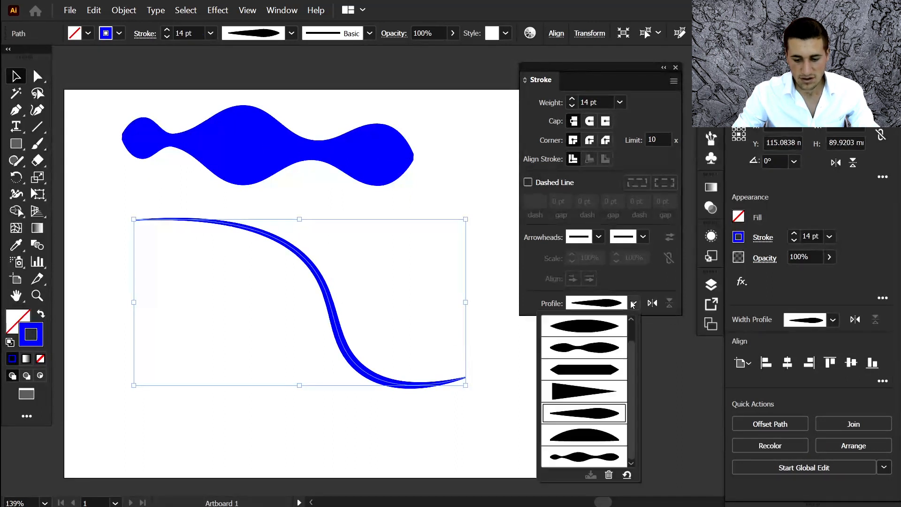
pyautogui.click(592, 459)
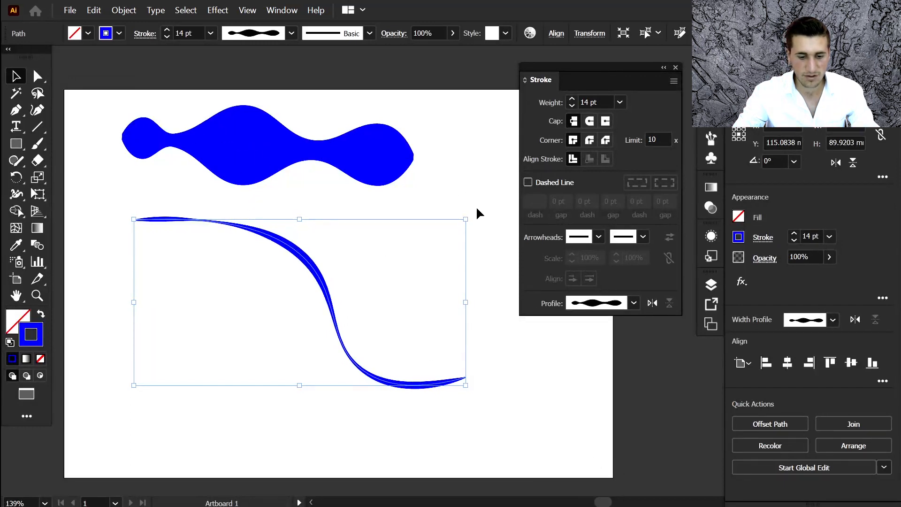
pyautogui.click(635, 302)
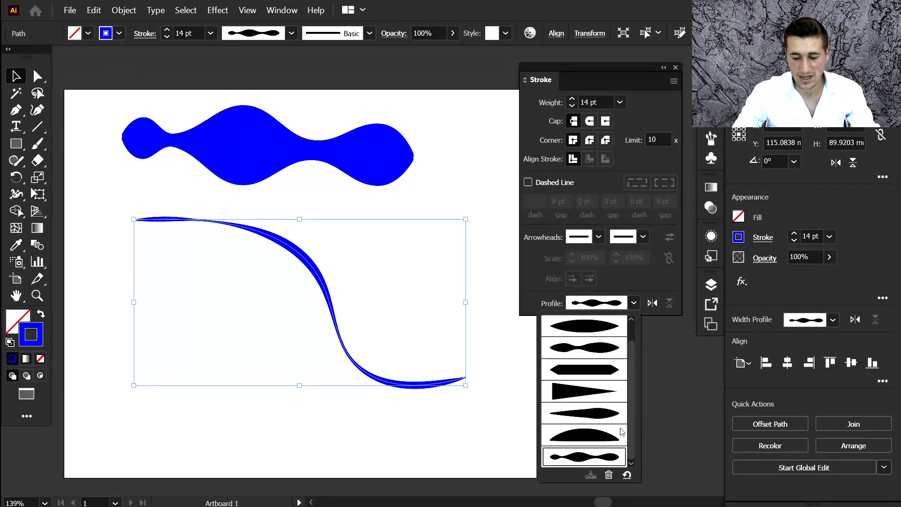
pyautogui.click(711, 141)
pyautogui.click(711, 140)
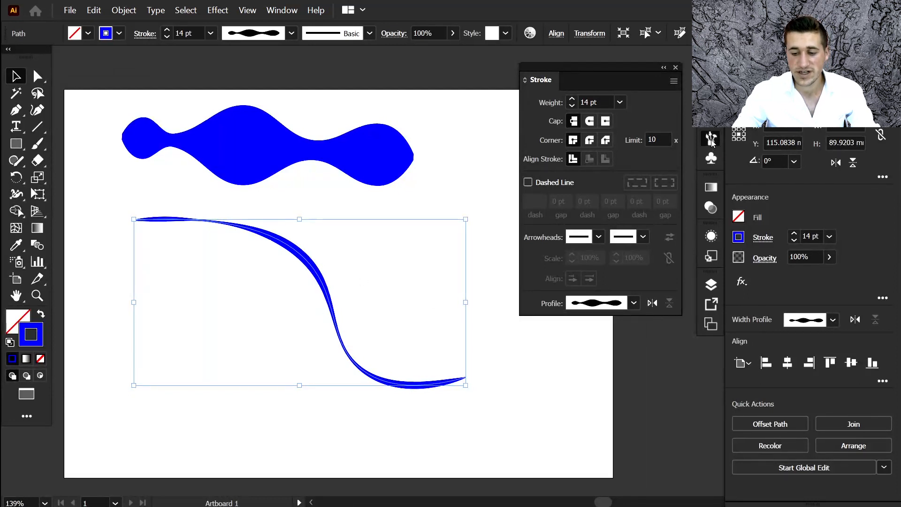
pyautogui.click(537, 348)
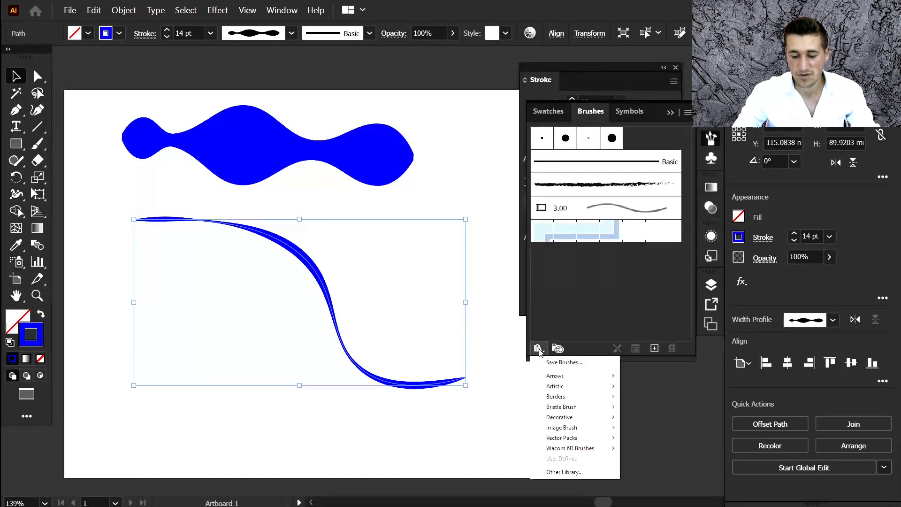
pyautogui.click(504, 216)
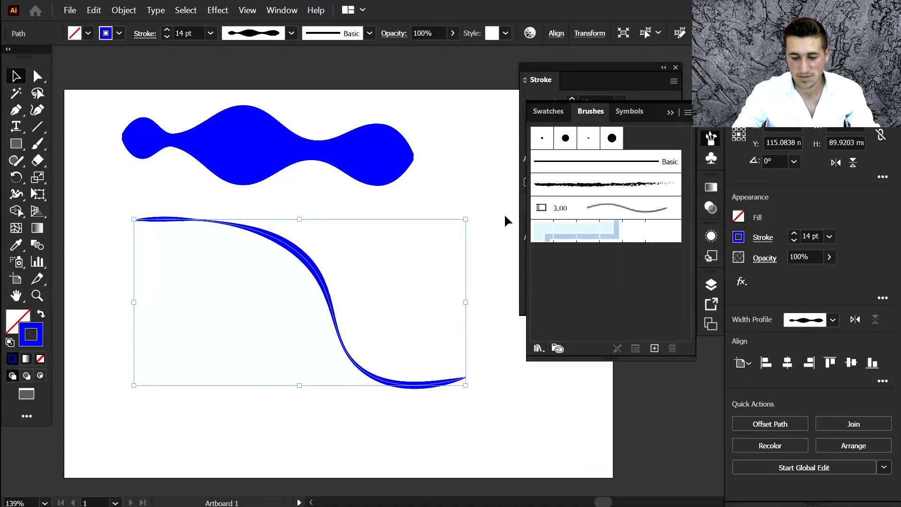
pyautogui.click(670, 113)
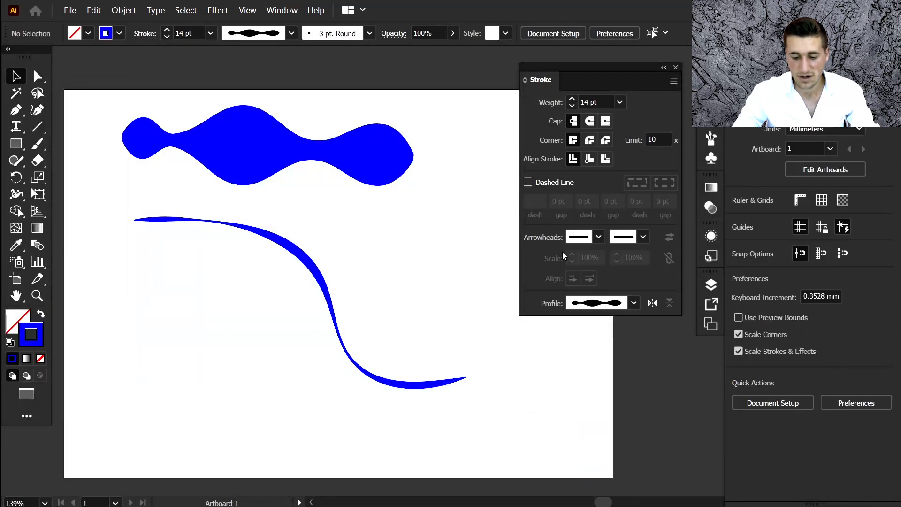
pyautogui.click(312, 271)
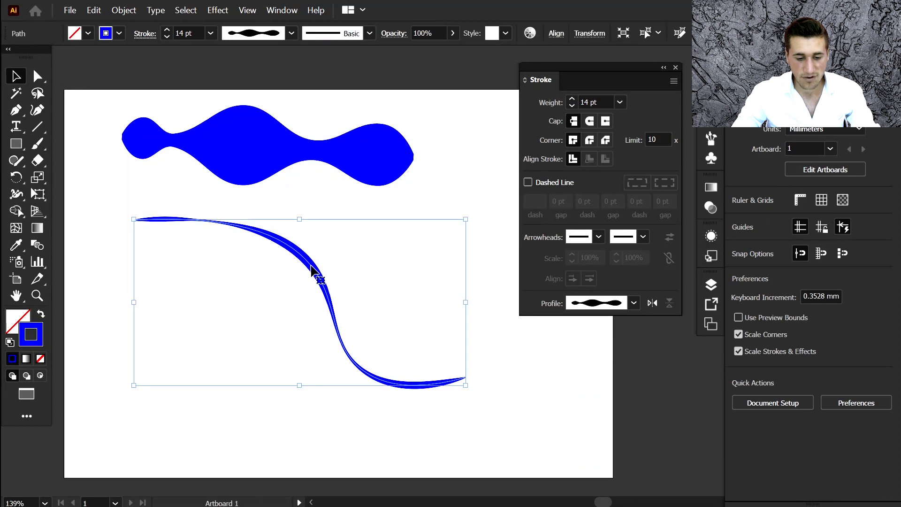
pyautogui.click(475, 326)
# With nothing selected, set the default stroke width profile to the symmetrical lens shape
pyautogui.click(633, 303)
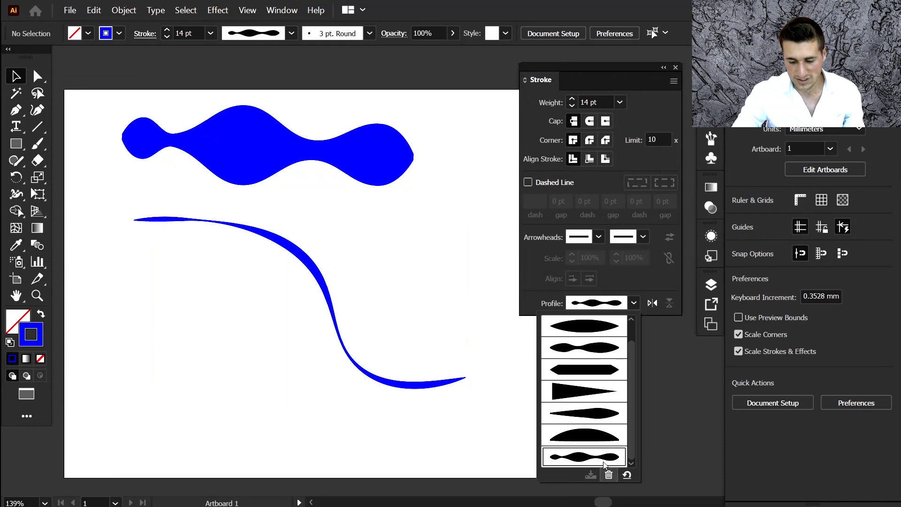
pyautogui.click(590, 370)
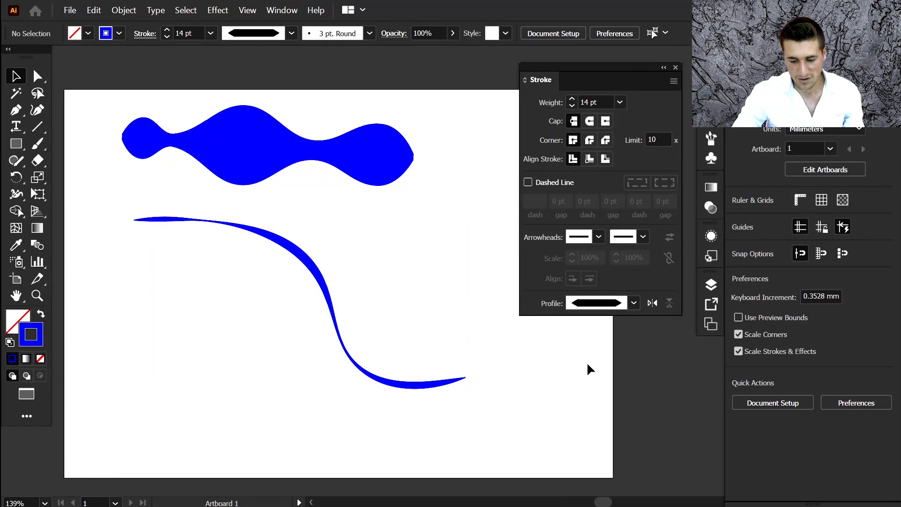
pyautogui.click(634, 303)
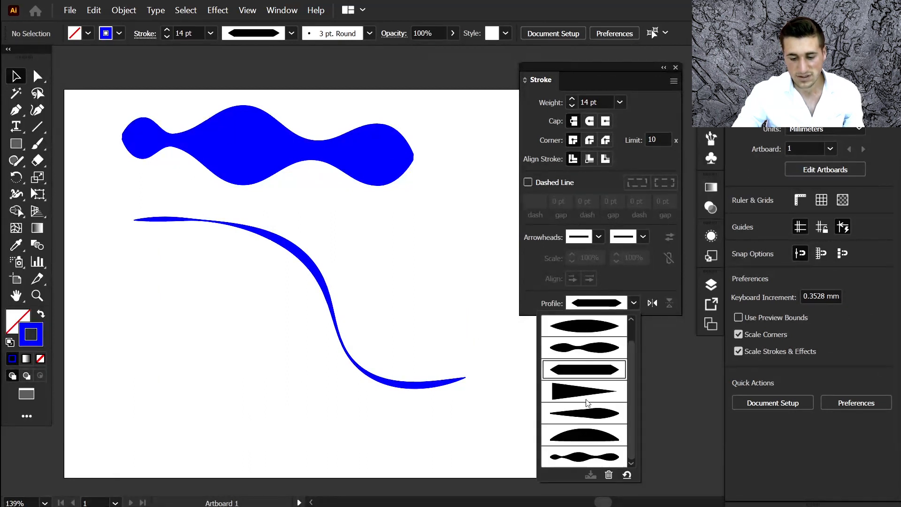
pyautogui.click(584, 324)
# Reset the stroke width profiles to the default set, removing the custom saved profile with three bulges
pyautogui.click(595, 303)
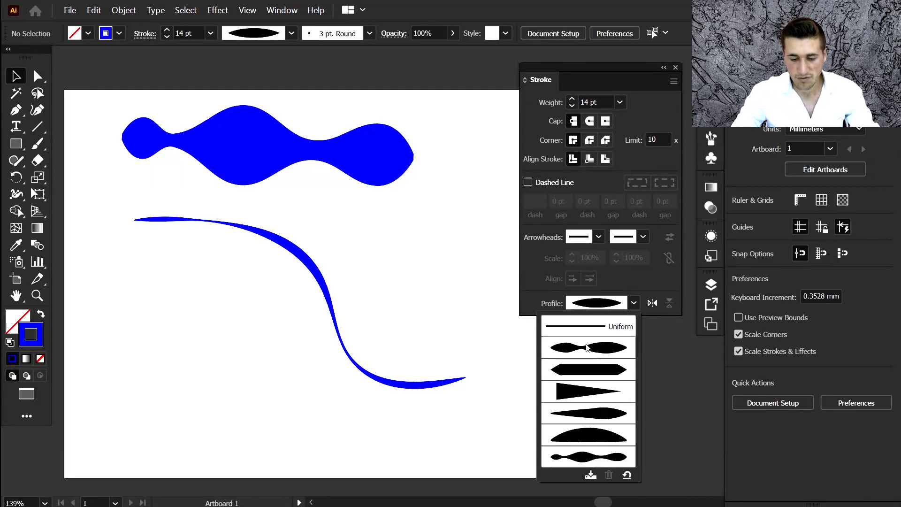
pyautogui.click(626, 474)
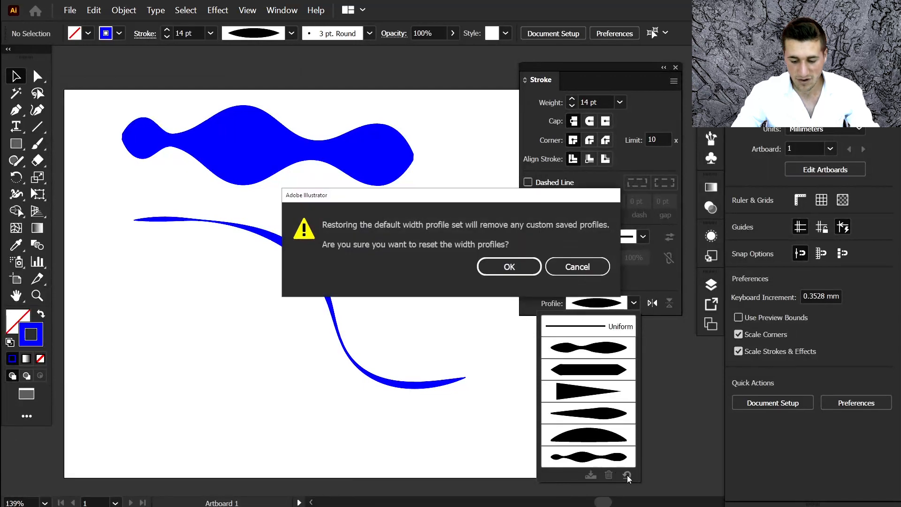
pyautogui.click(505, 266)
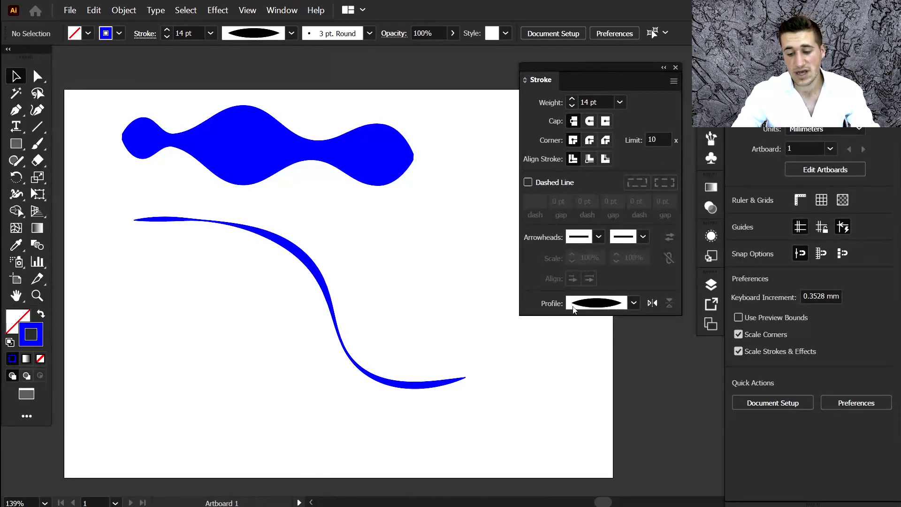
pyautogui.click(634, 304)
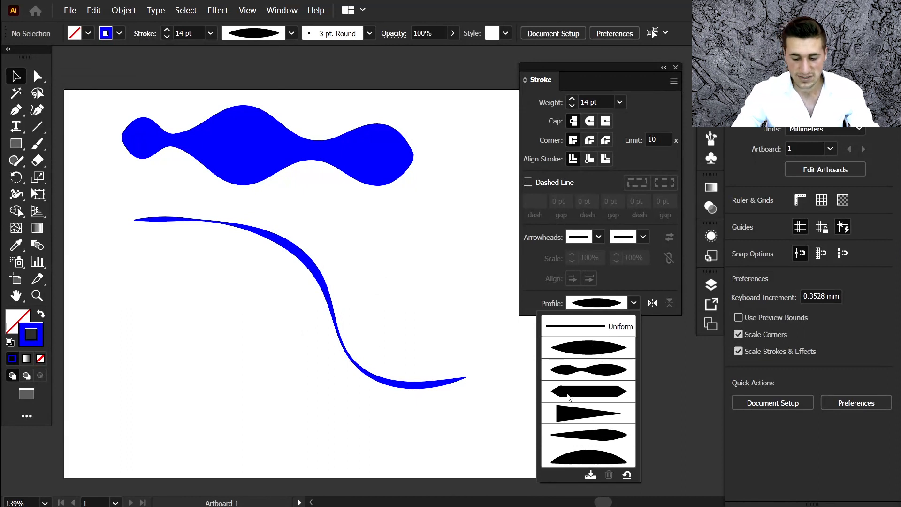
pyautogui.click(407, 260)
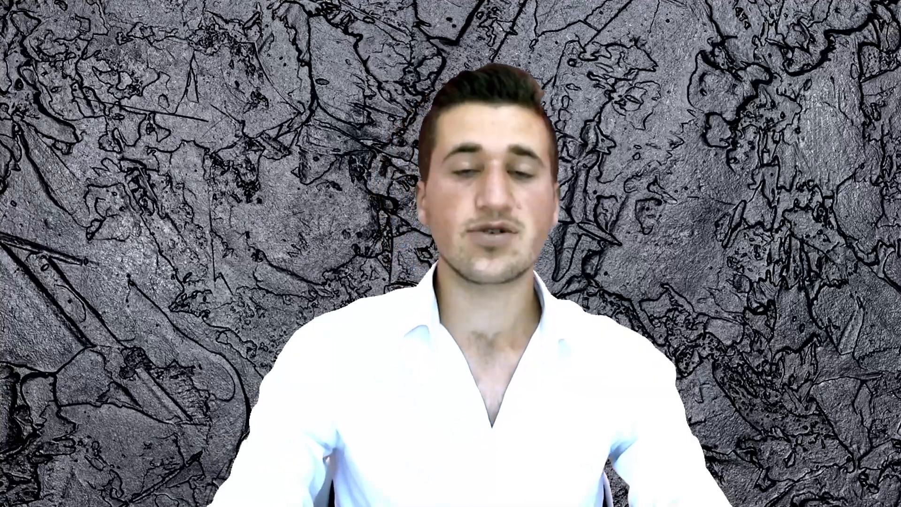
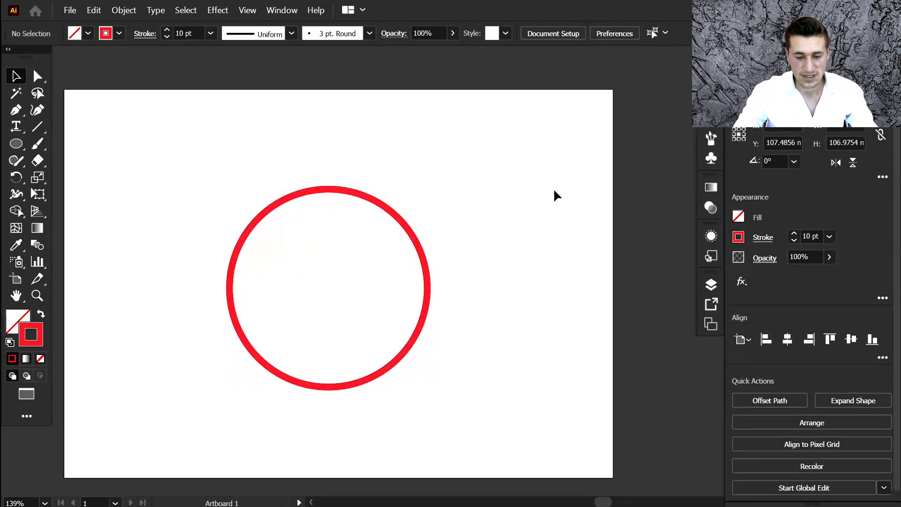
# Turn the upper red circle's 10 pt stroke into a dashed line with 12 pt dashes
pyautogui.click(405, 233)
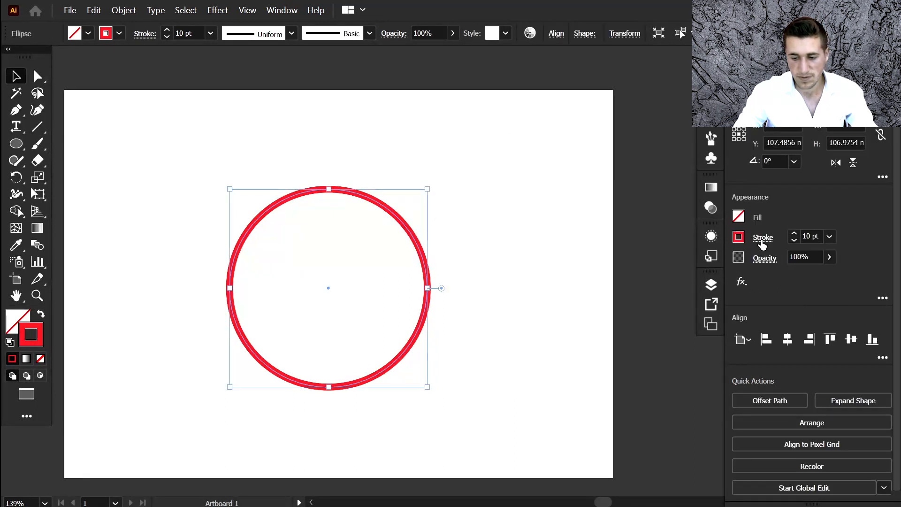
pyautogui.click(761, 239)
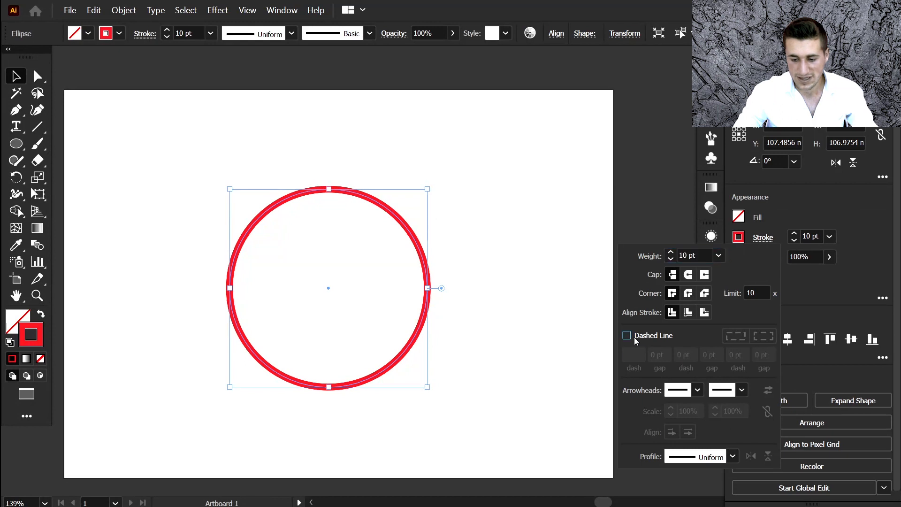
pyautogui.click(650, 336)
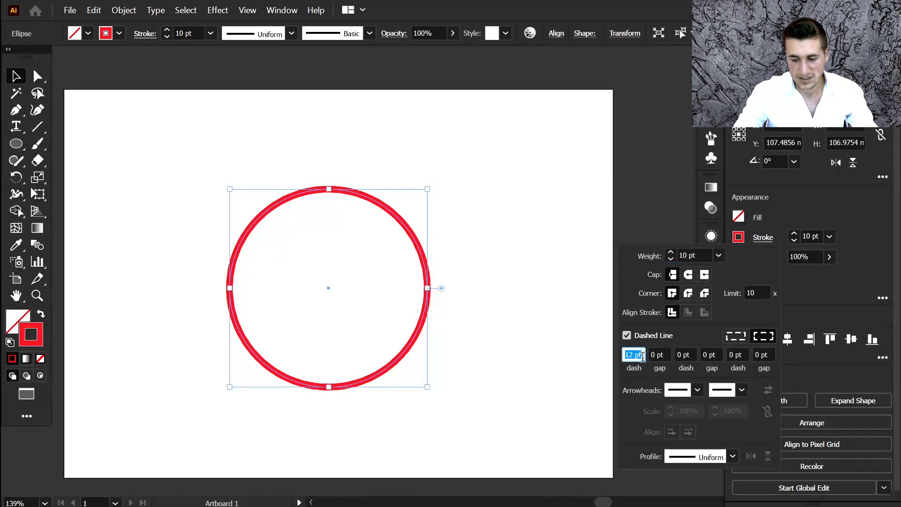
pyautogui.press('Escape')
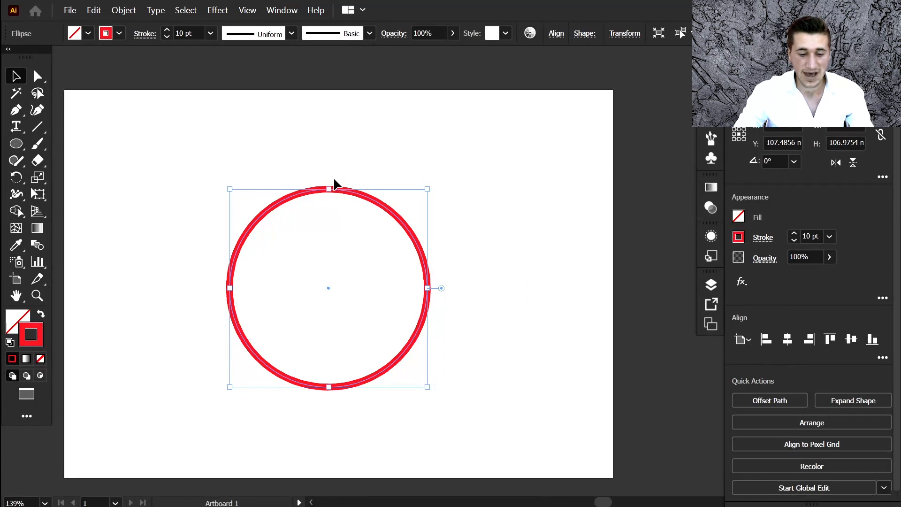
# Recolor the dashed circle's stroke to the golden yellow swatch and deselect the circle
pyautogui.click(120, 35)
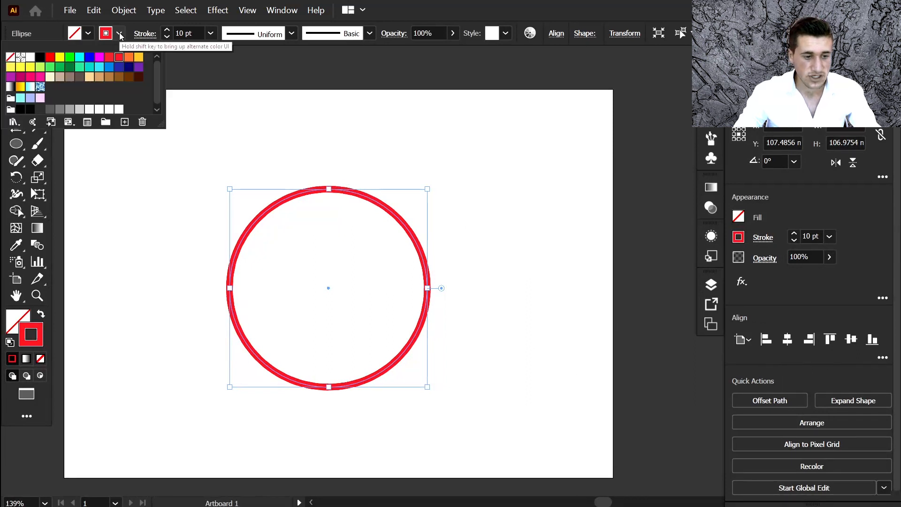
pyautogui.click(129, 59)
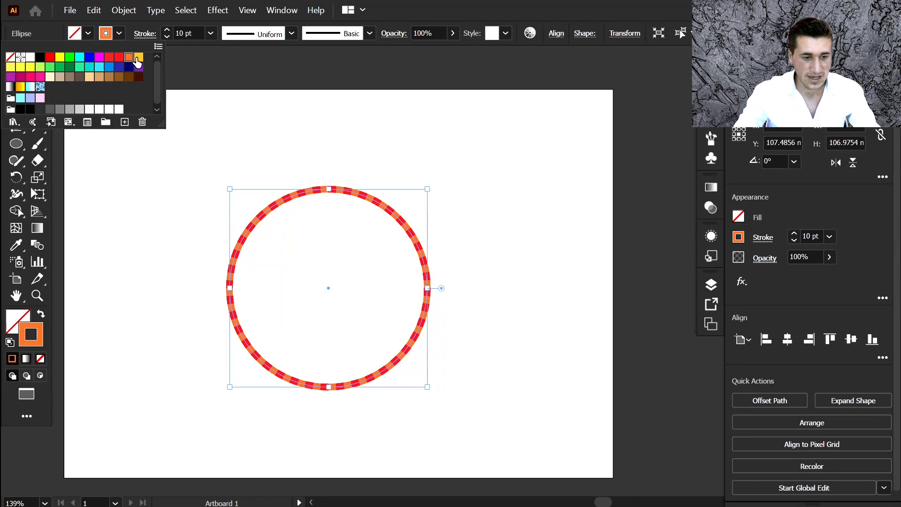
pyautogui.click(139, 58)
pyautogui.click(525, 175)
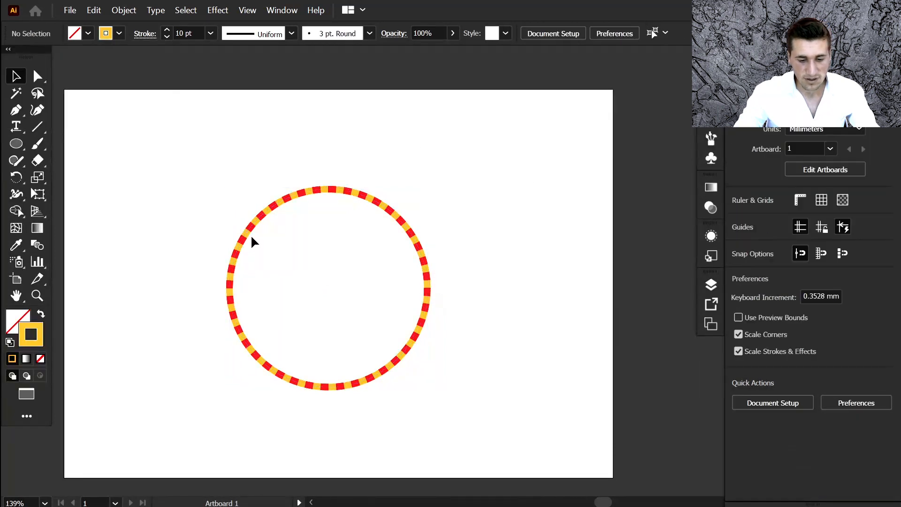
# Try shrinking the green ellipse proportionally to about 19 mm high, and undo the scaling
pyautogui.hscroll(-2, 314, 196)
pyautogui.scroll(4, 352, 206)
pyautogui.scroll(1, 501, 115)
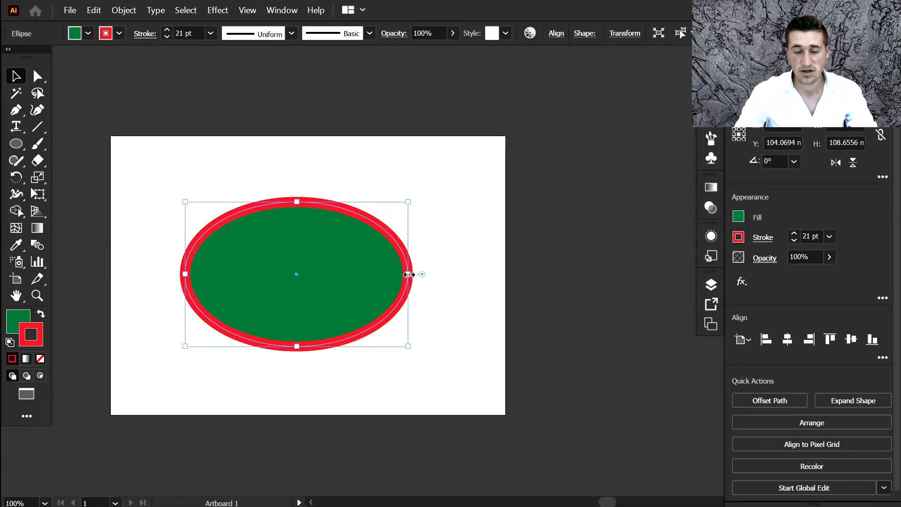
pyautogui.moveTo(408, 274); pyautogui.dragTo(225, 273)
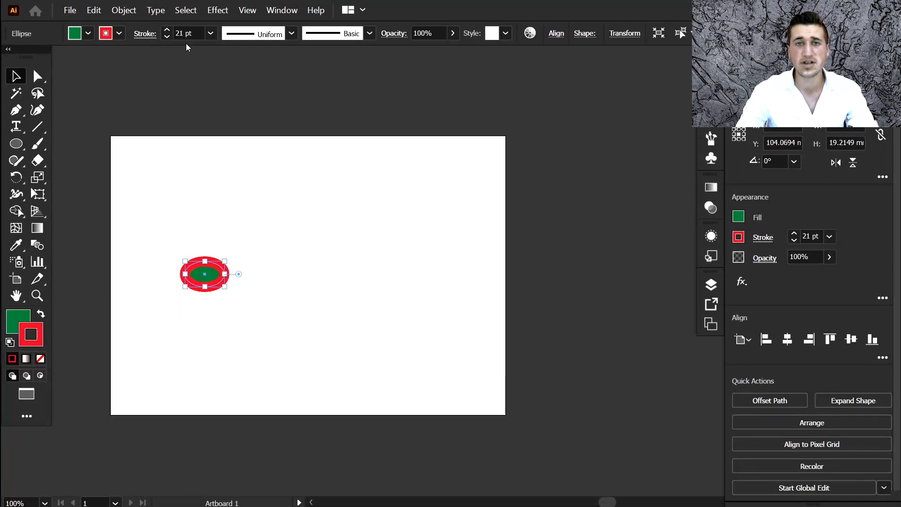
pyautogui.hotkey('ctrl', 'z')
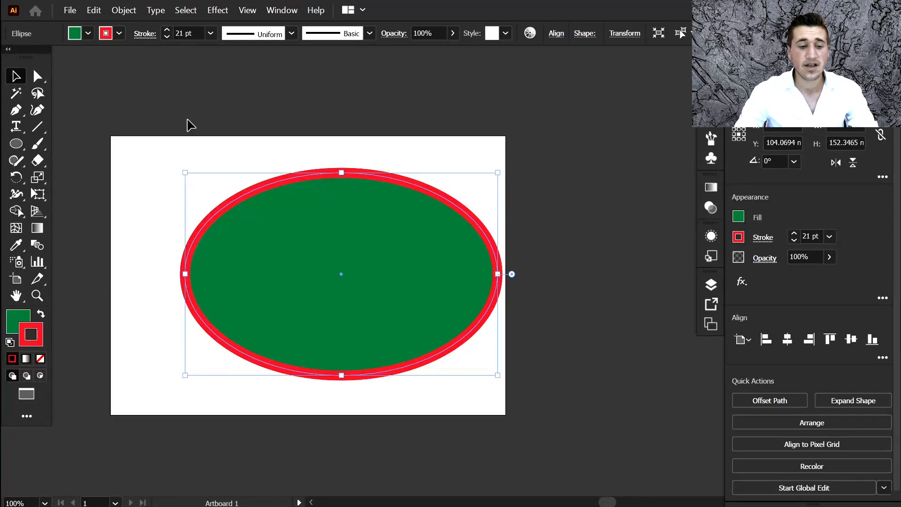
# Enable Scale Strokes & Effects in the general preferences and apply the change
pyautogui.click(92, 11)
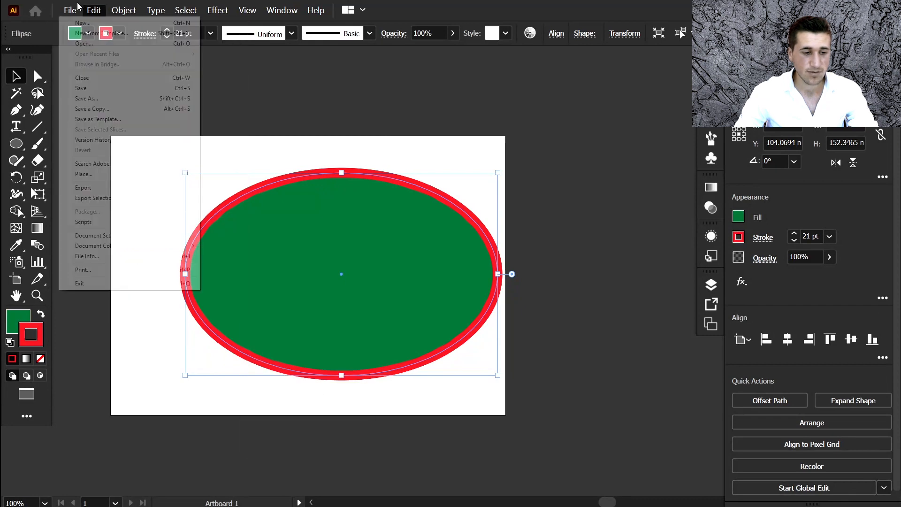
pyautogui.moveTo(123, 311)
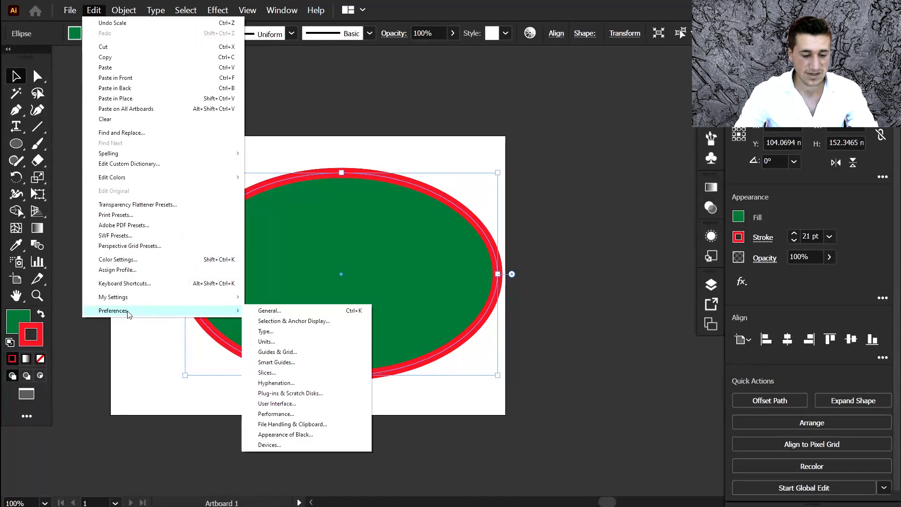
pyautogui.click(328, 312)
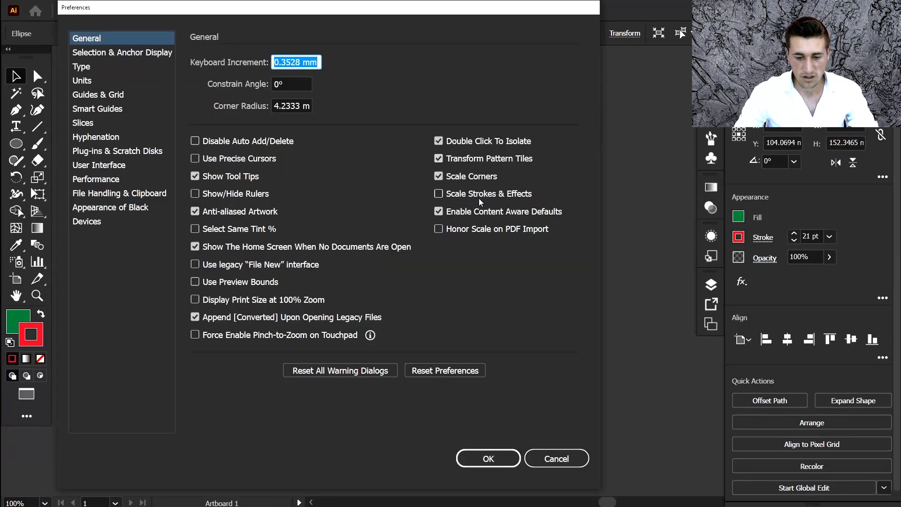
pyautogui.click(480, 194)
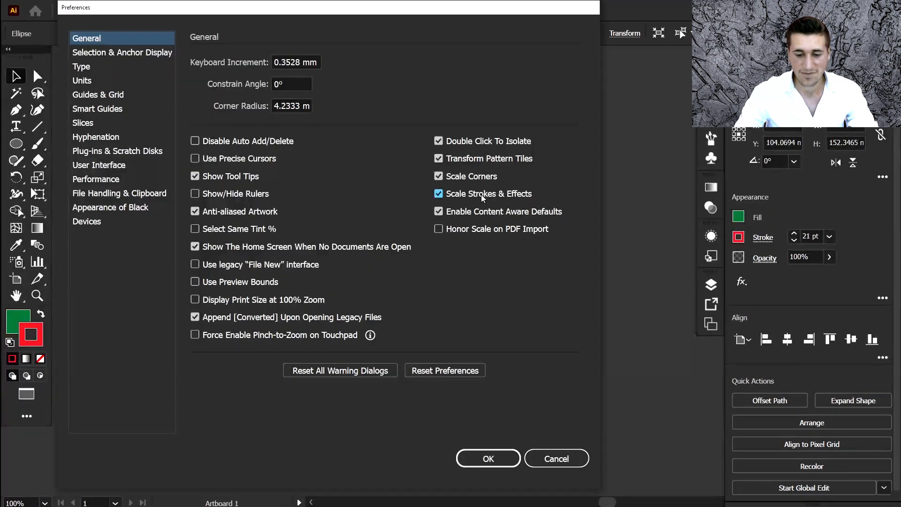
pyautogui.click(474, 453)
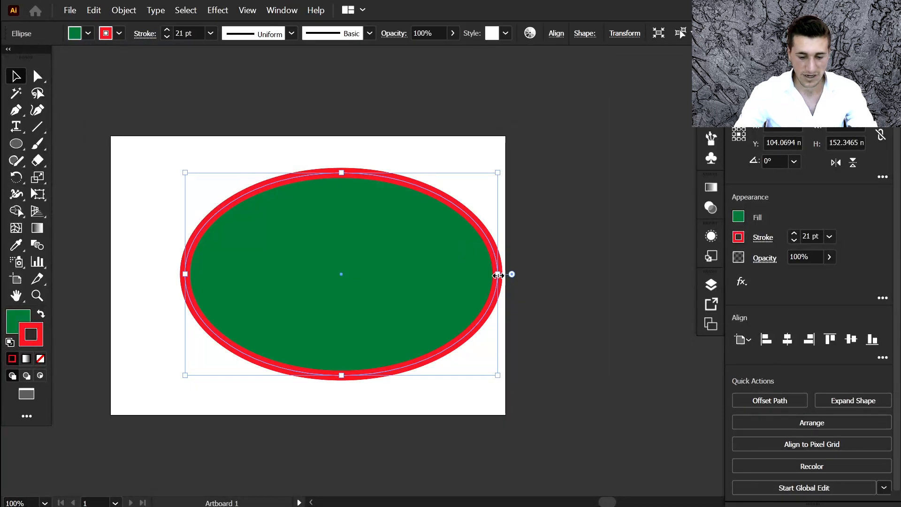
# Scale the green ellipse proportionally down to about 11 mm high and back up to about 205 mm high
pyautogui.moveTo(497, 275)
pyautogui.mouseDown()
pyautogui.moveTo(394, 265)
pyautogui.moveTo(210, 271)
pyautogui.mouseUp()
pyautogui.click(216, 241)
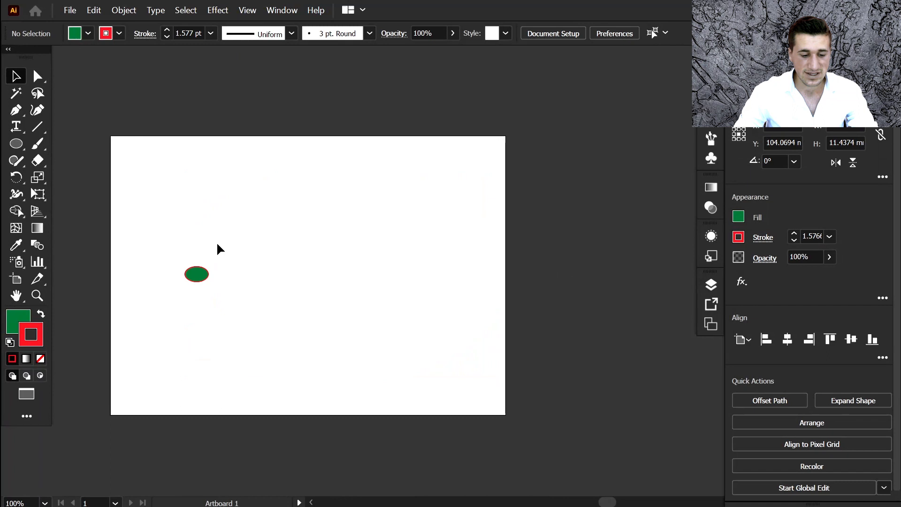
pyautogui.click(196, 274)
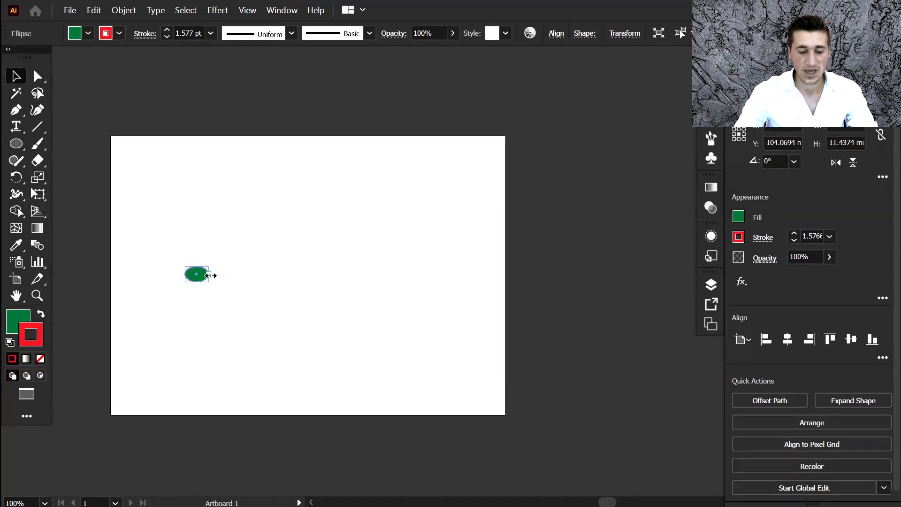
pyautogui.moveTo(211, 273)
pyautogui.mouseDown()
pyautogui.moveTo(334, 269)
pyautogui.moveTo(420, 295)
pyautogui.moveTo(605, 323)
pyautogui.mouseUp()
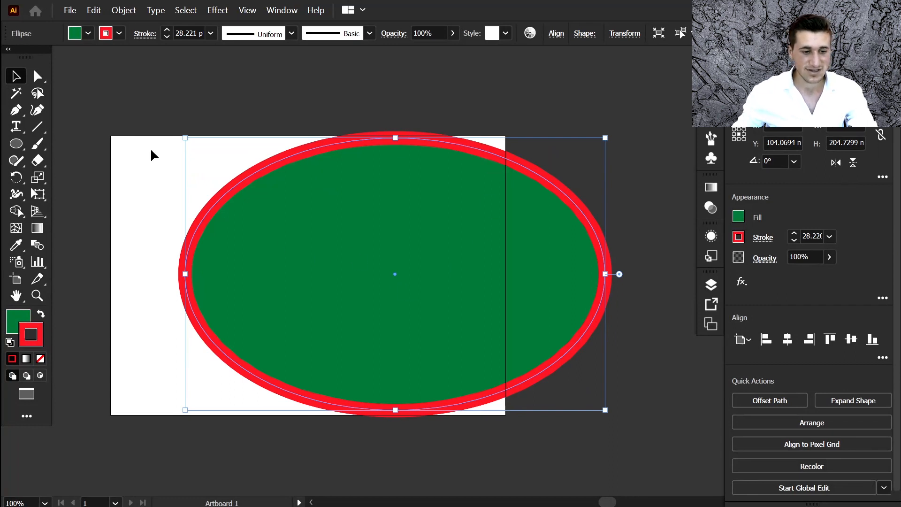
pyautogui.scroll(-6, 308, 226)
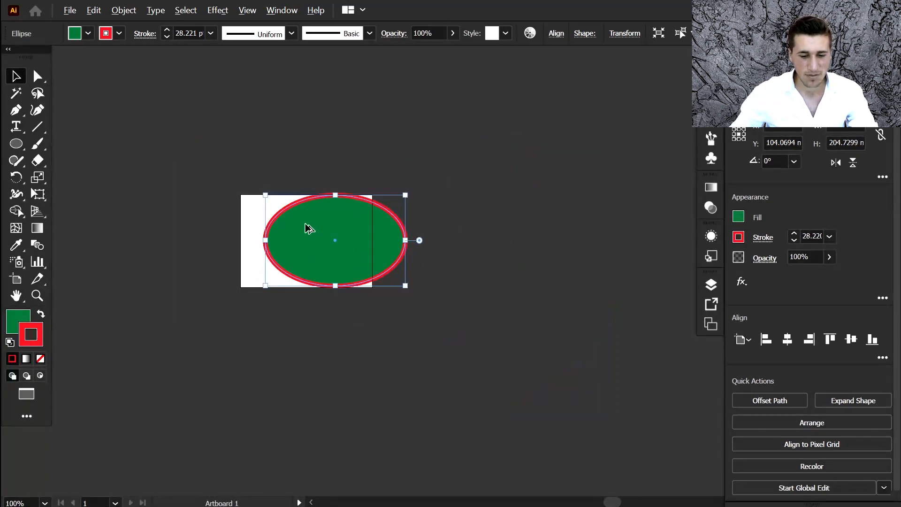
pyautogui.moveTo(450, 237); pyautogui.dragTo(814, 243)
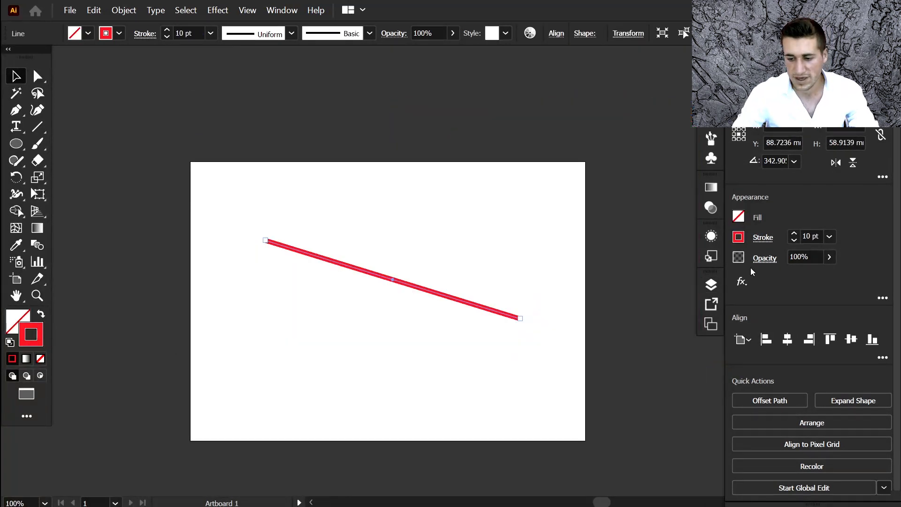
# Give the red line an Arrow 7 start arrowhead, a 12 pt dashed stroke and round caps
pyautogui.click(763, 237)
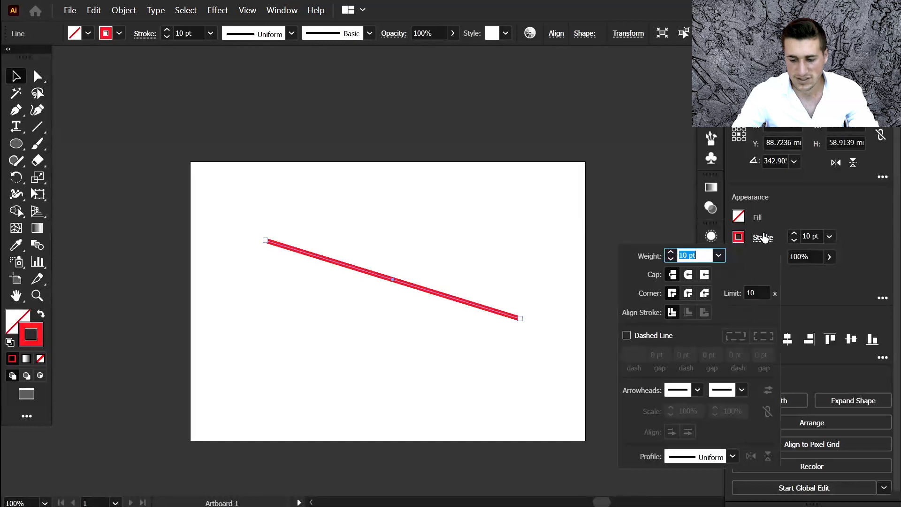
pyautogui.click(697, 390)
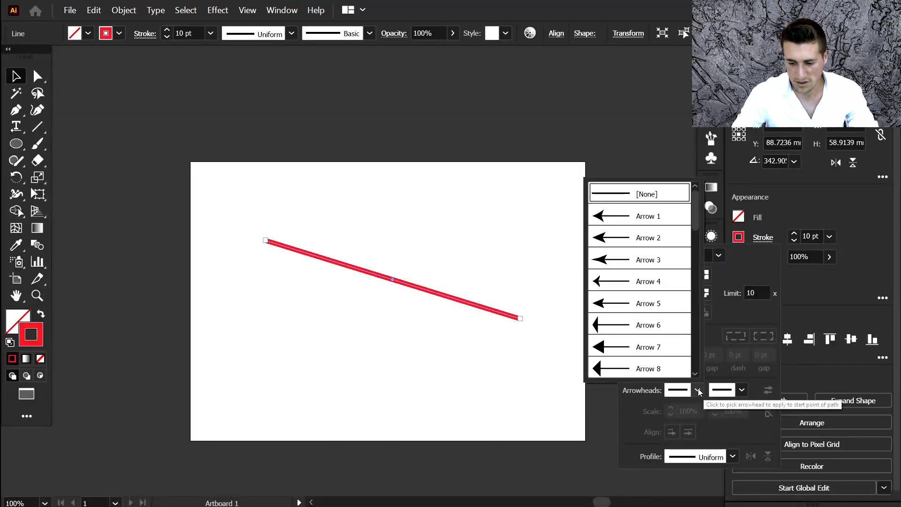
pyautogui.click(648, 344)
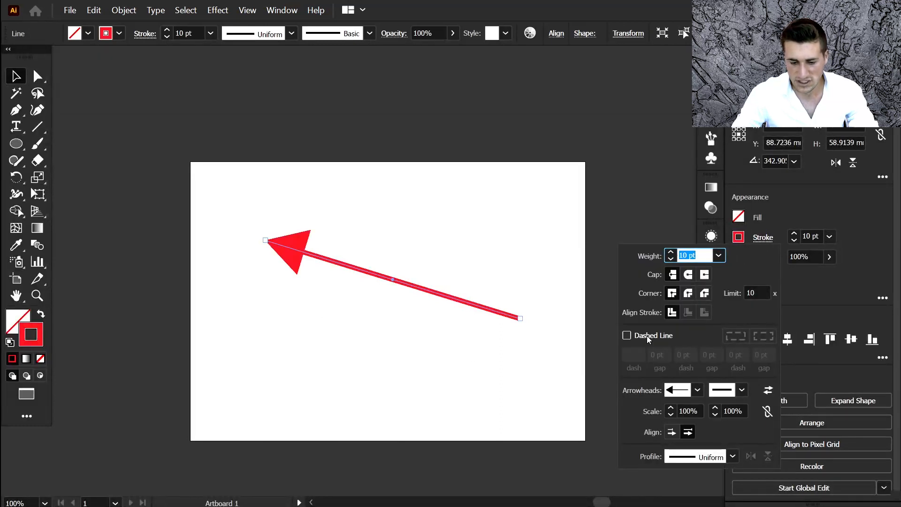
pyautogui.click(646, 336)
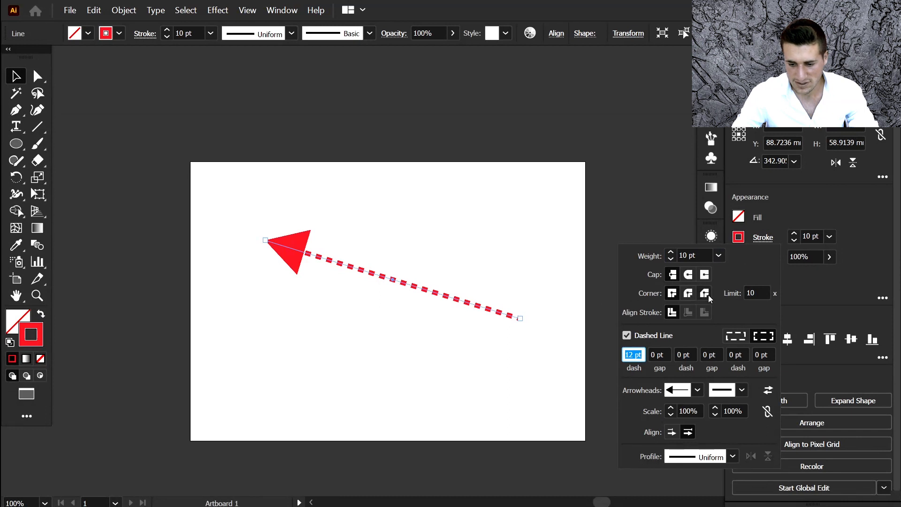
pyautogui.click(689, 278)
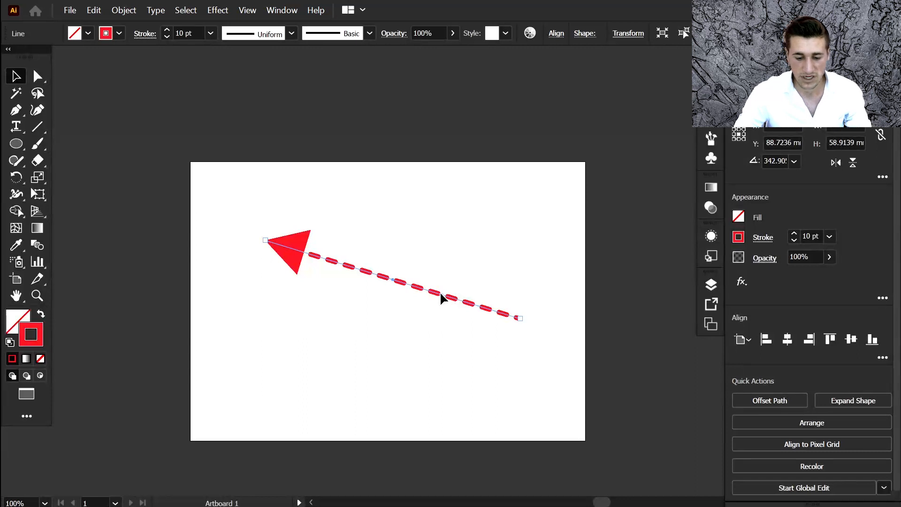
# Reposition the dashed arrow slightly on the artboard
pyautogui.moveTo(440, 292); pyautogui.dragTo(417, 280)
pyautogui.rightClick(418, 285)
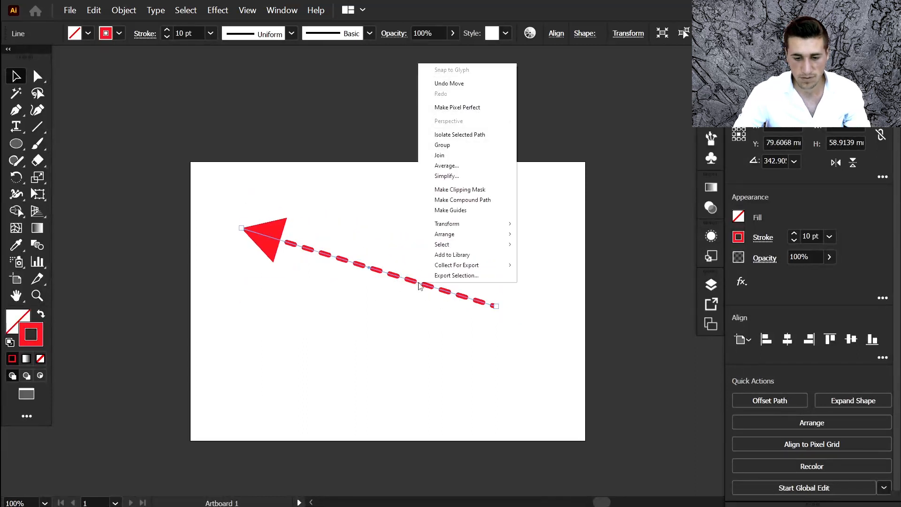
pyautogui.moveTo(373, 271); pyautogui.dragTo(388, 285)
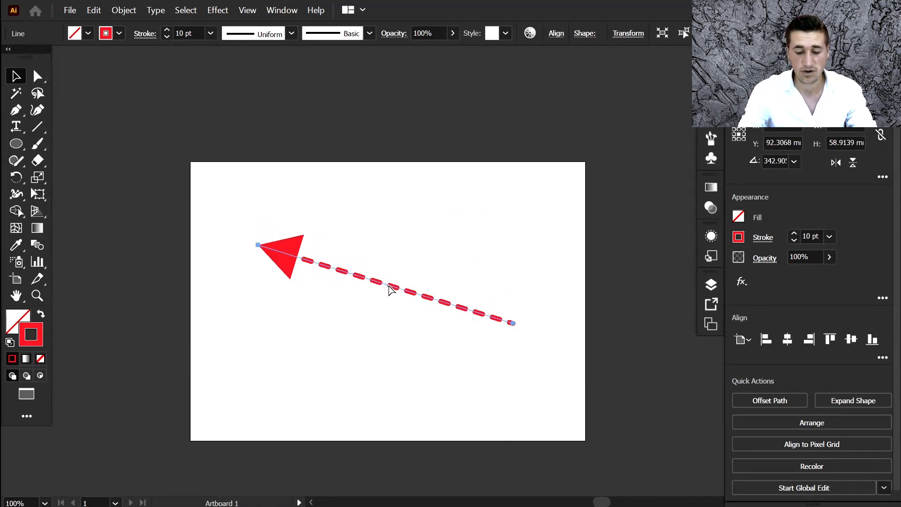
# Inspect the dashed arrow's bare path in outline view and return to preview with nothing selected
pyautogui.hotkey('ctrl', 'y')
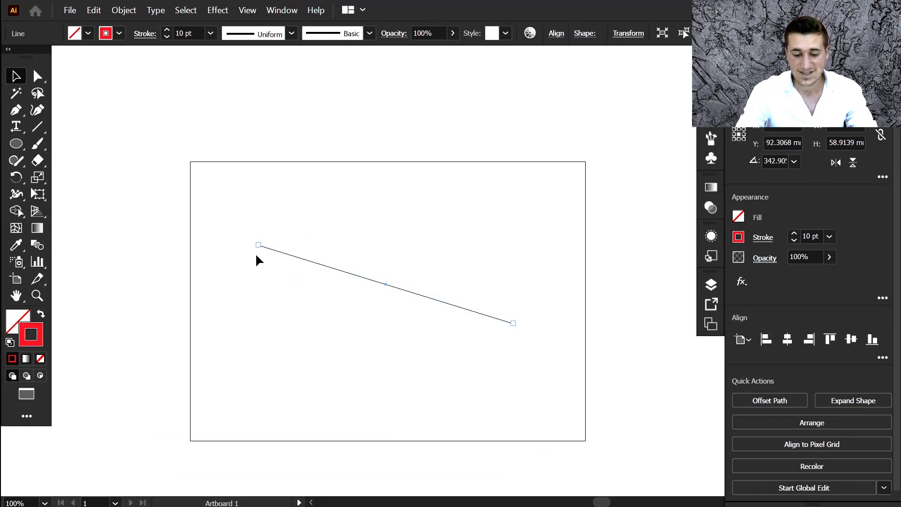
pyautogui.click(342, 211)
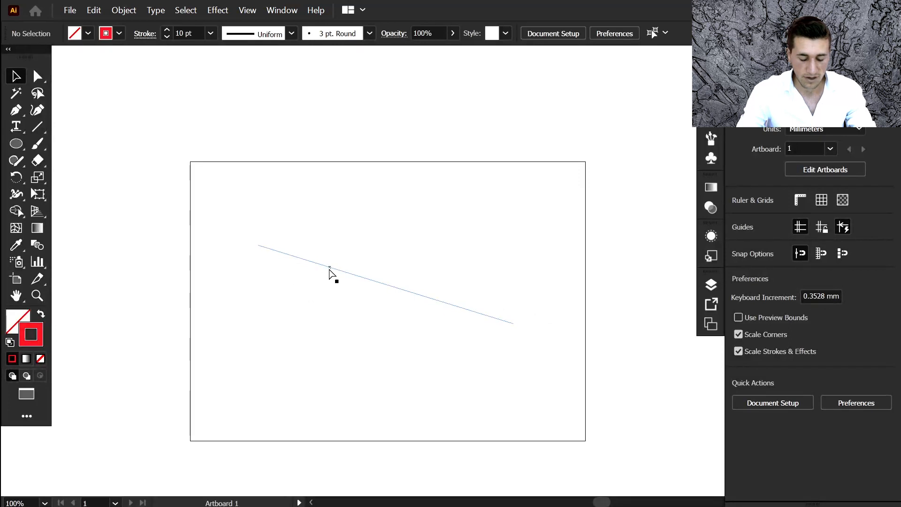
pyautogui.hotkey('ctrl', 'y')
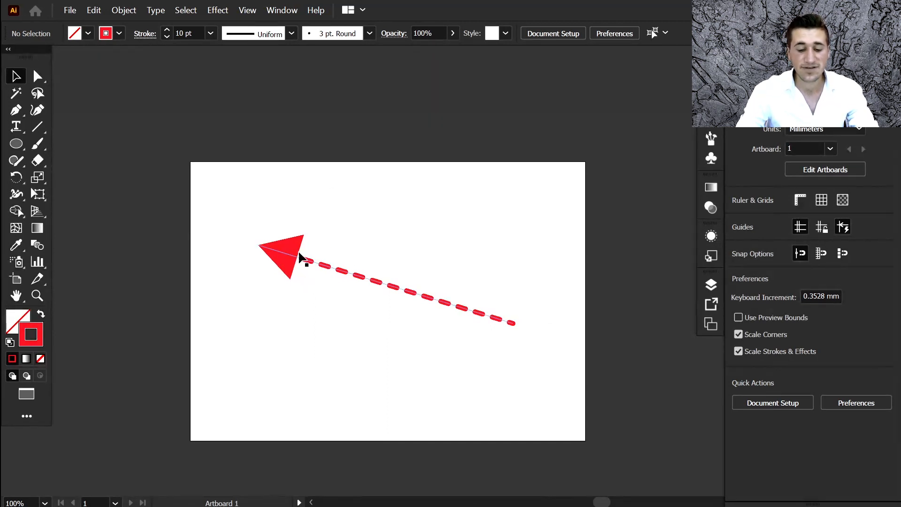
# Expand the dashed arrow's appearance and rasterize it in RGB at High (300 ppi) with a white background
pyautogui.click(276, 254)
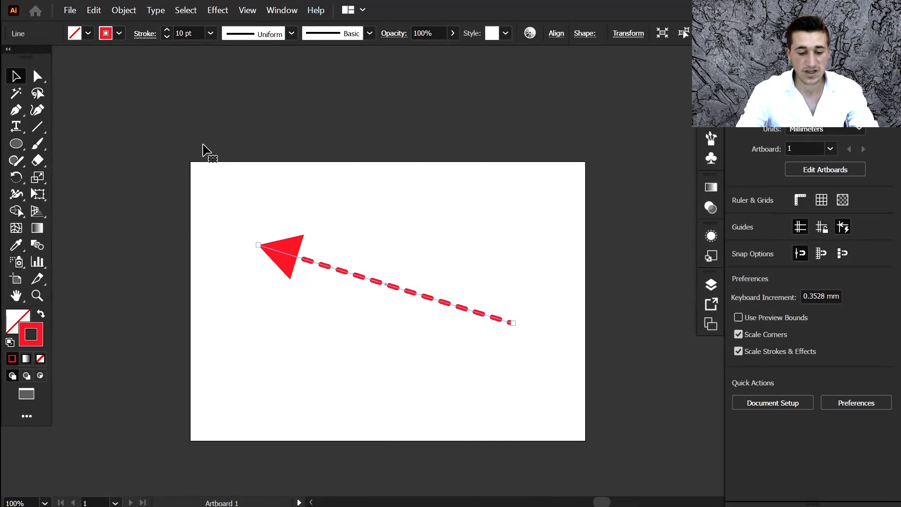
pyautogui.click(130, 12)
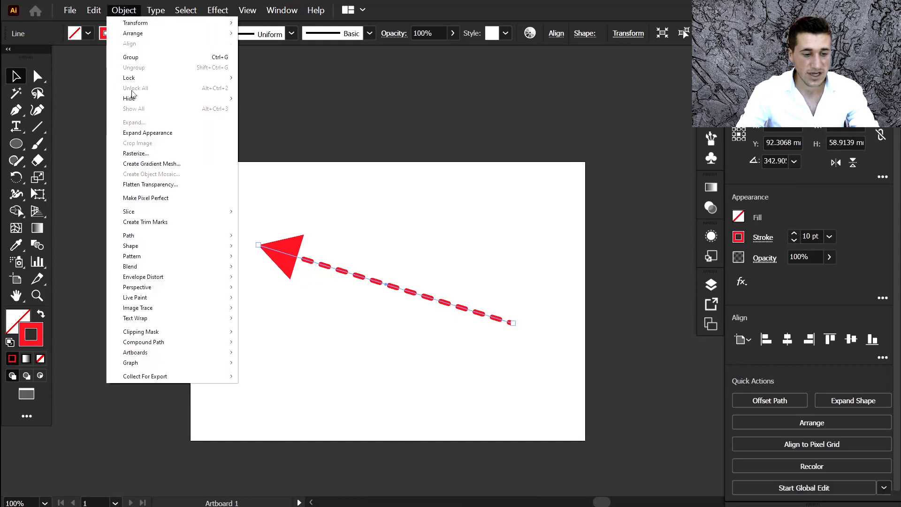
pyautogui.click(182, 133)
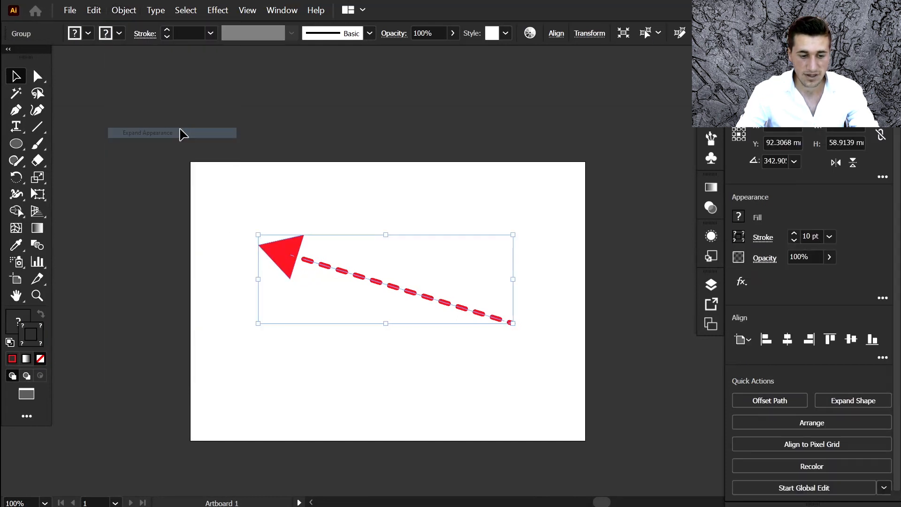
pyautogui.click(133, 11)
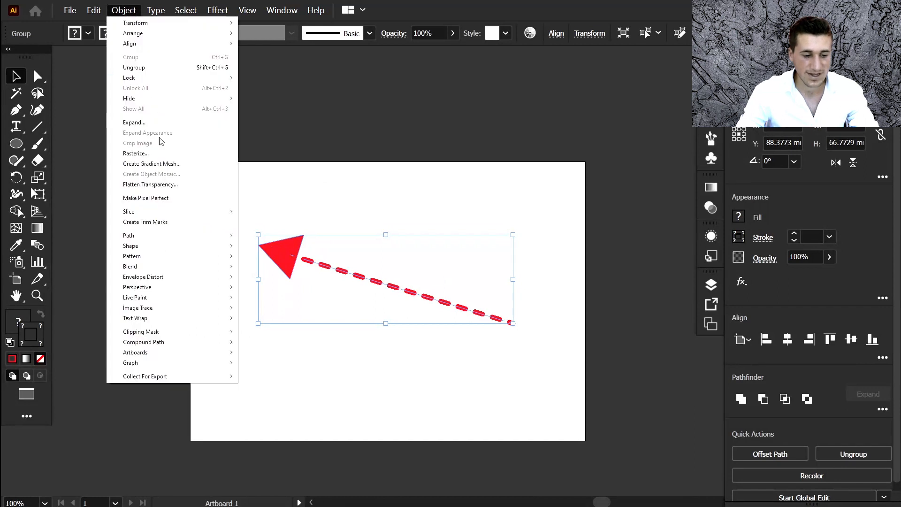
pyautogui.click(169, 154)
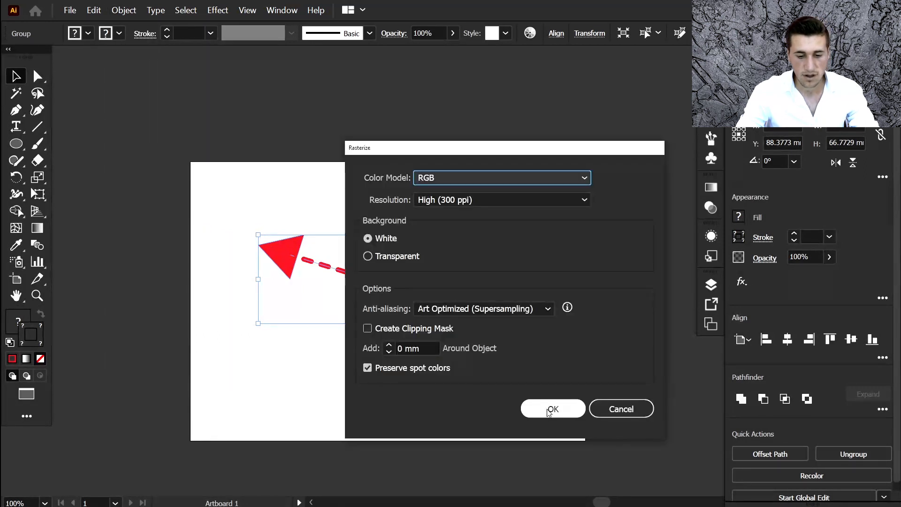
pyautogui.click(550, 412)
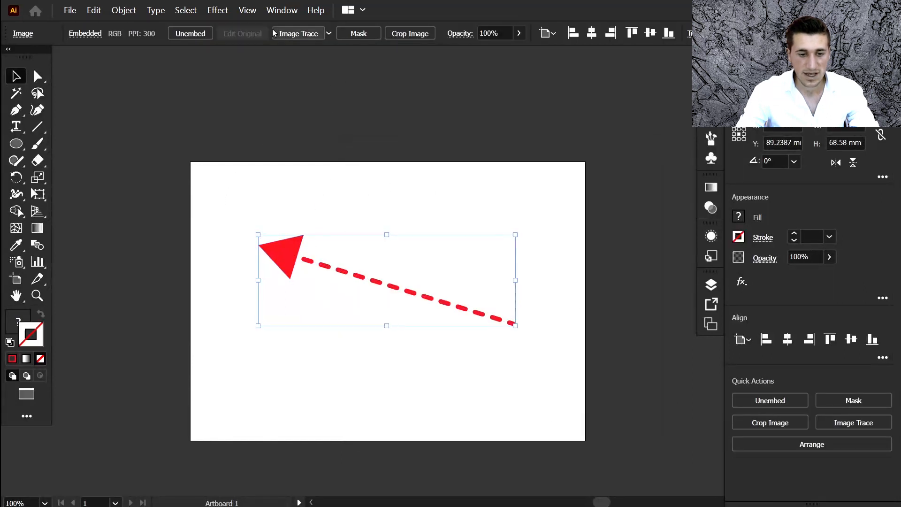
# Image-trace the rasterized arrow with the 16 Colors preset and expand the tracing
pyautogui.click(329, 33)
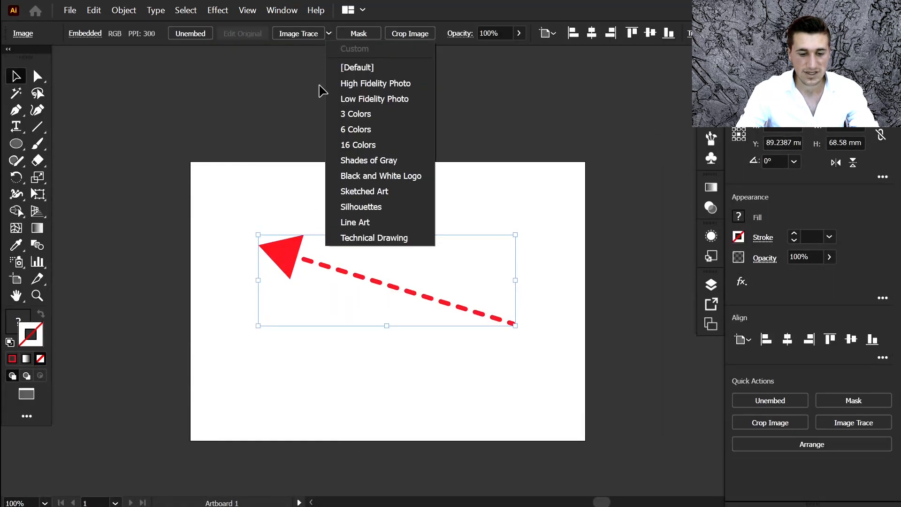
pyautogui.click(389, 145)
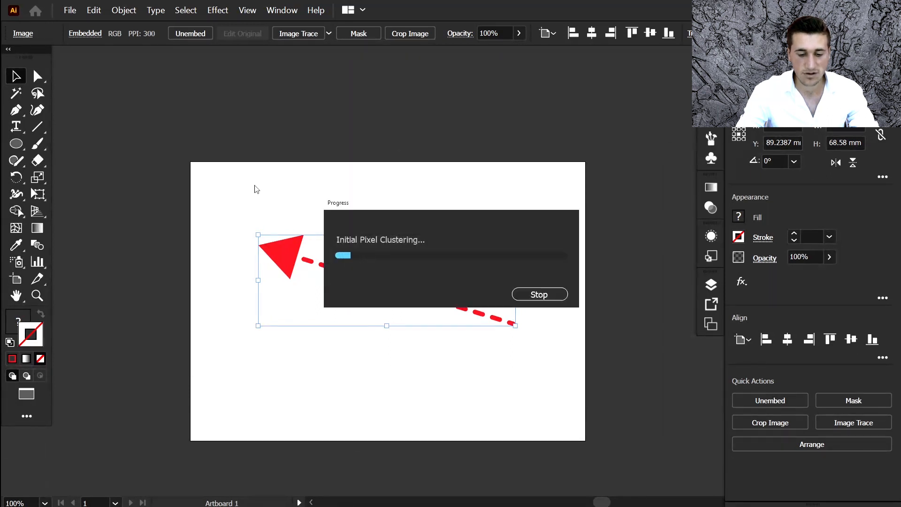
pyautogui.click(358, 35)
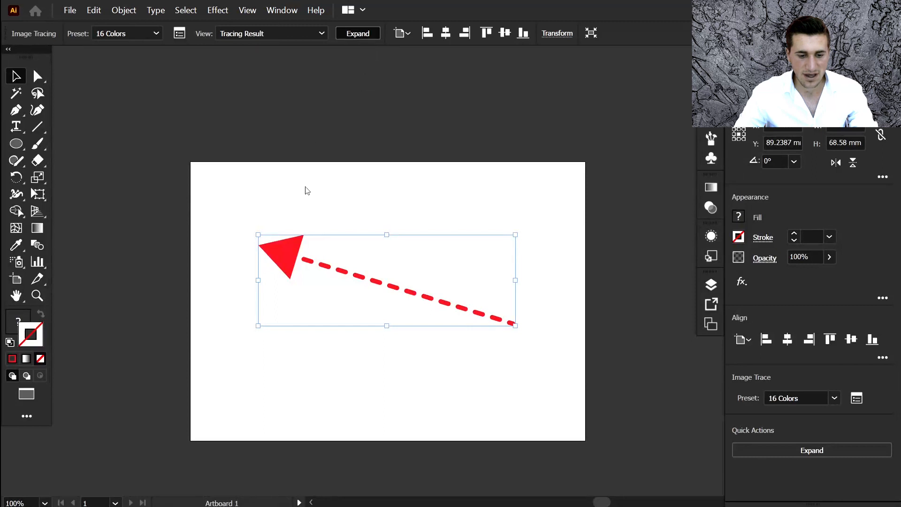
pyautogui.click(235, 185)
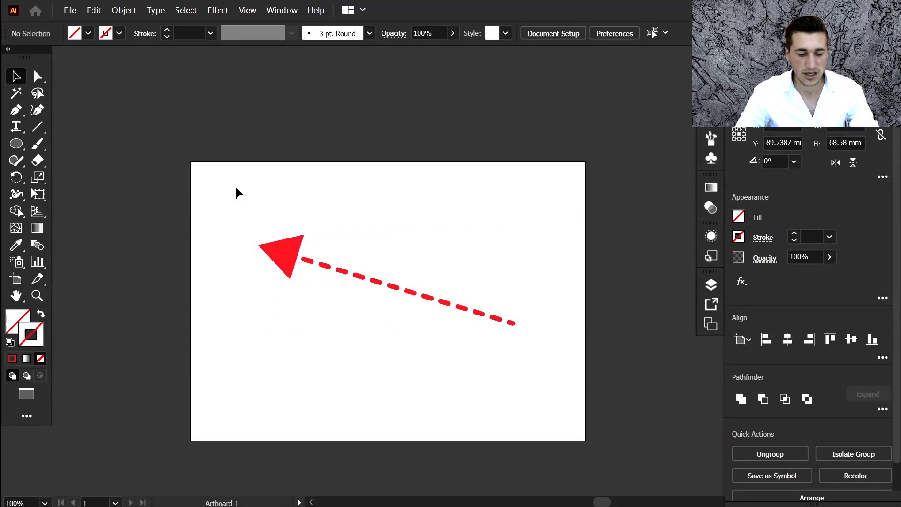
# Ungroup the expanded arrow tracing and clear the selection
pyautogui.click(282, 256)
pyautogui.rightClick(282, 257)
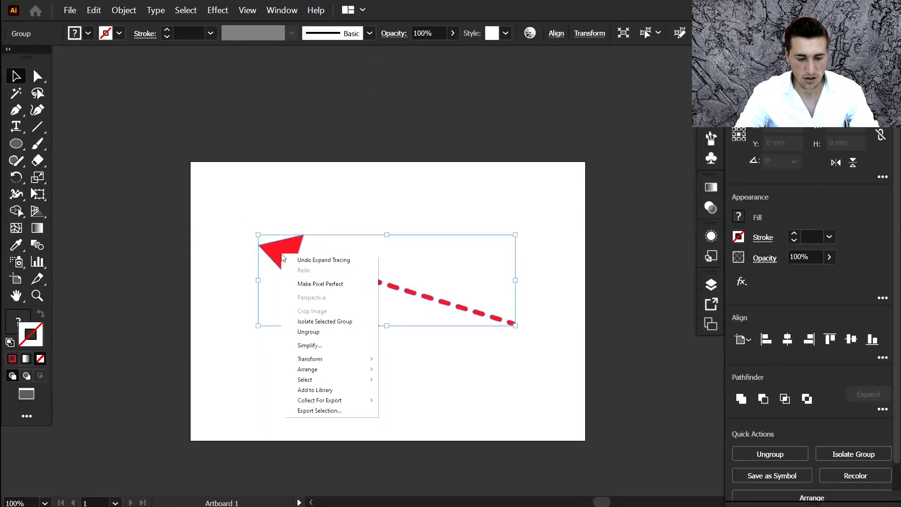
pyautogui.click(336, 332)
pyautogui.click(337, 331)
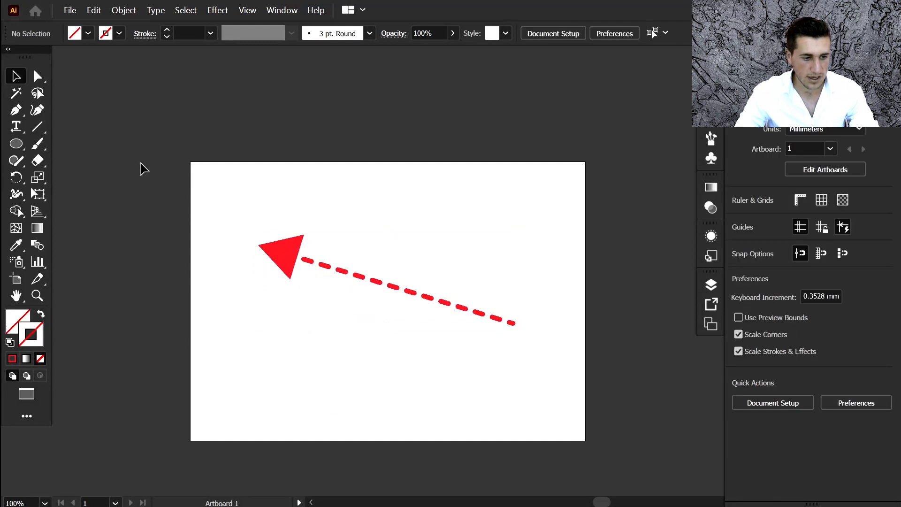
# Fill the separate arrowhead shape with yellow and the third dash with green, and select the white background shape
pyautogui.click(284, 247)
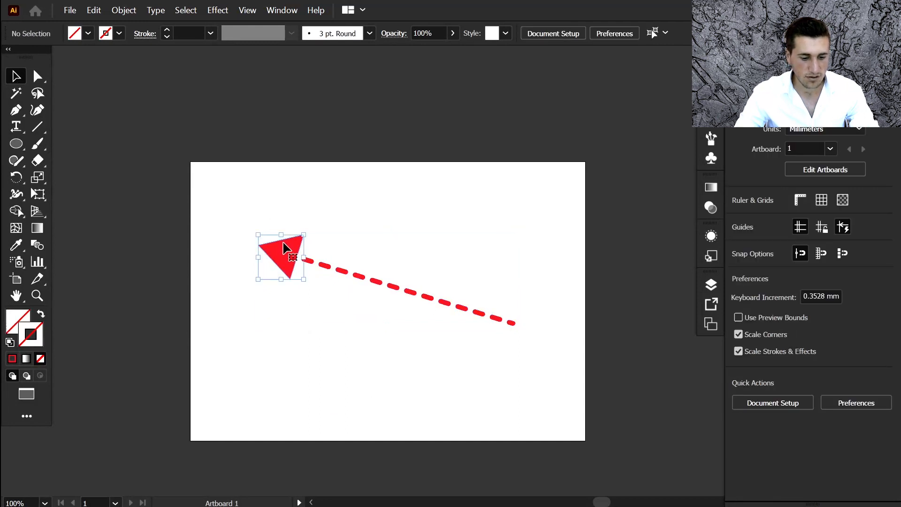
pyautogui.click(89, 32)
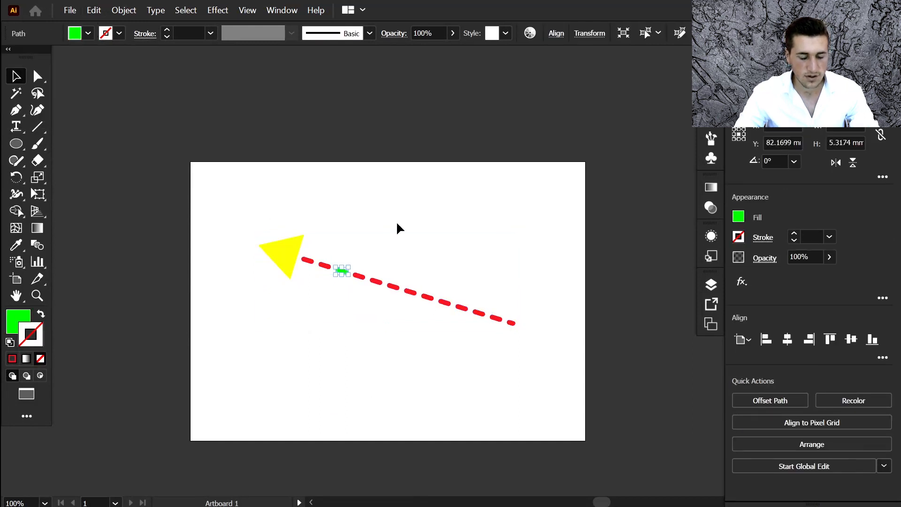
pyautogui.click(396, 228)
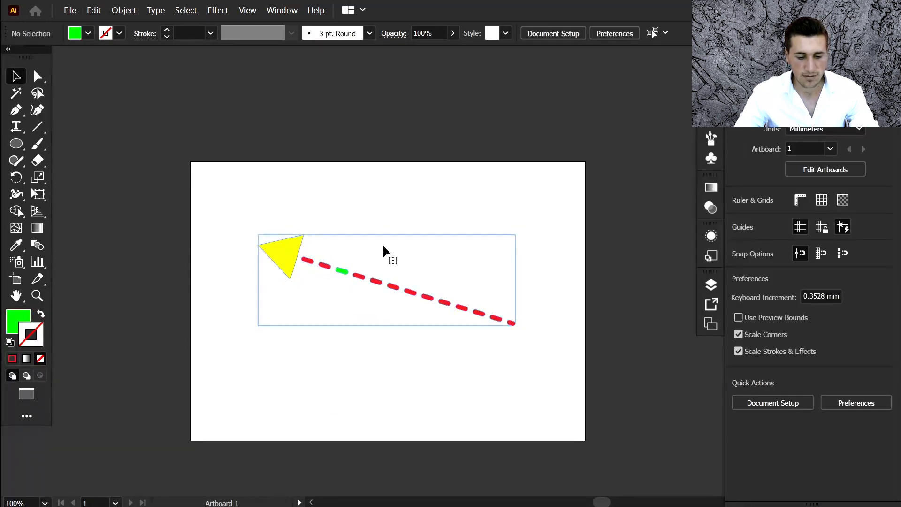
pyautogui.click(382, 244)
pyautogui.rightClick(383, 248)
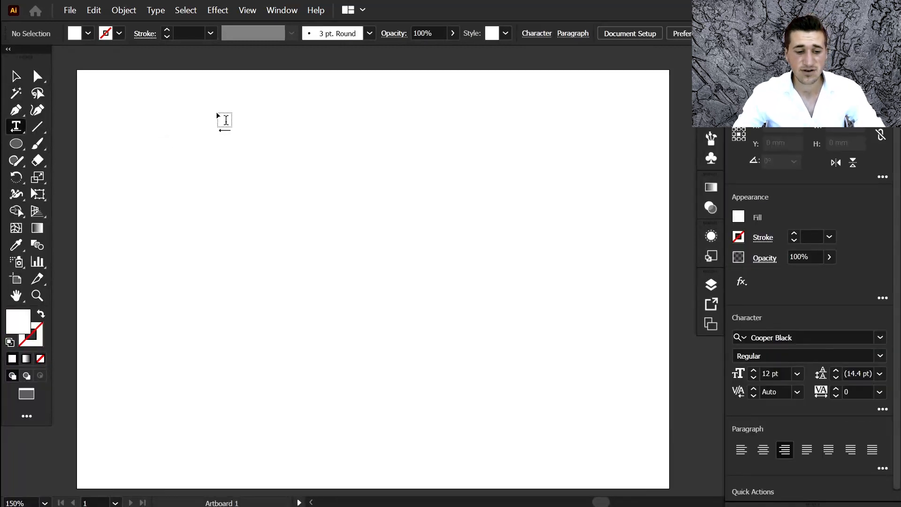
# Draw a placeholder text frame about 150 mm high across most of the artboard and select it as an object
pyautogui.moveTo(125, 95); pyautogui.dragTo(553, 393)
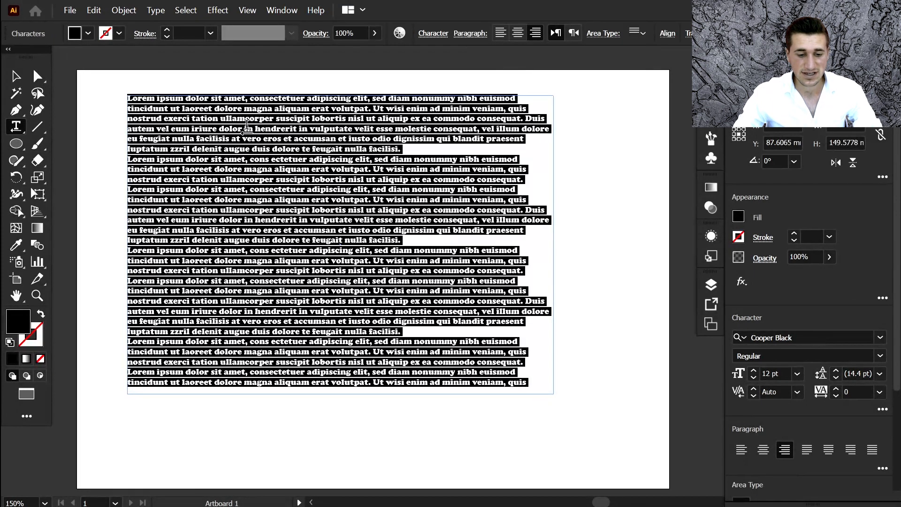
pyautogui.click(17, 76)
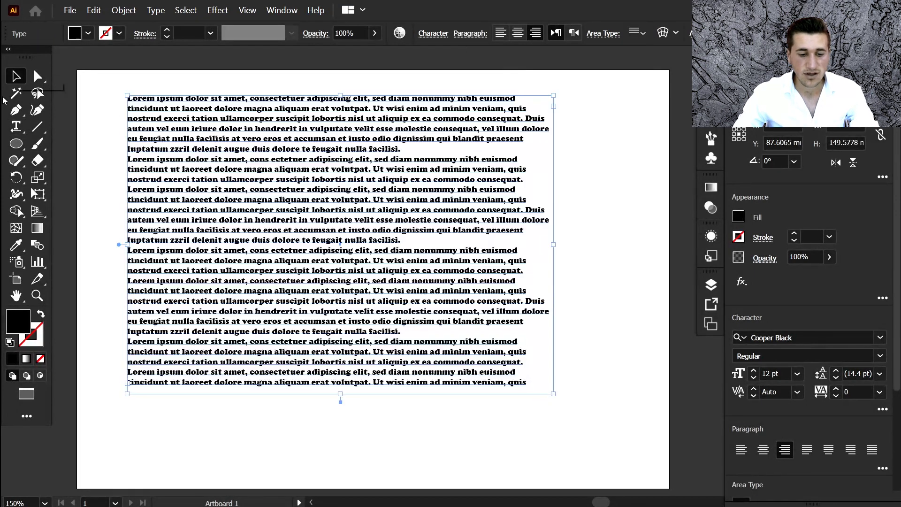
pyautogui.scroll(2, 375, 259)
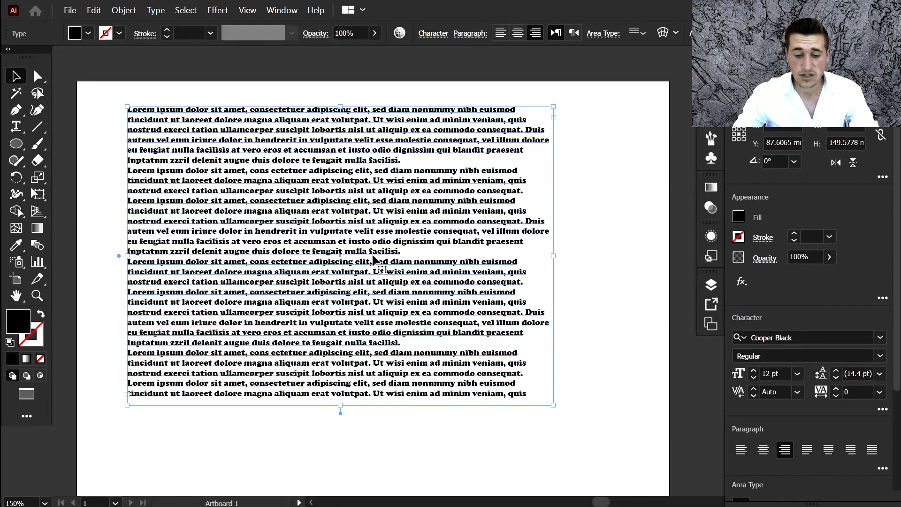
# Give the placeholder text a cyan stroke with a weight of 0.75 pt
pyautogui.click(119, 35)
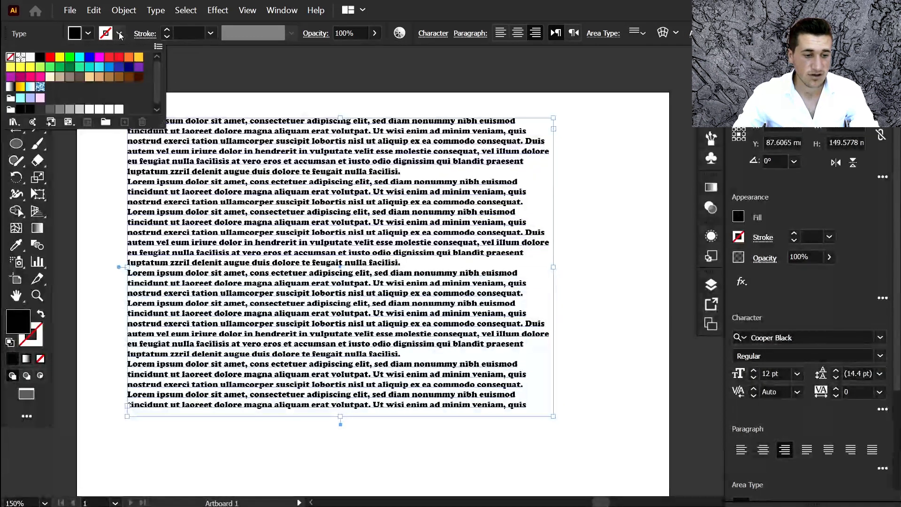
pyautogui.click(79, 61)
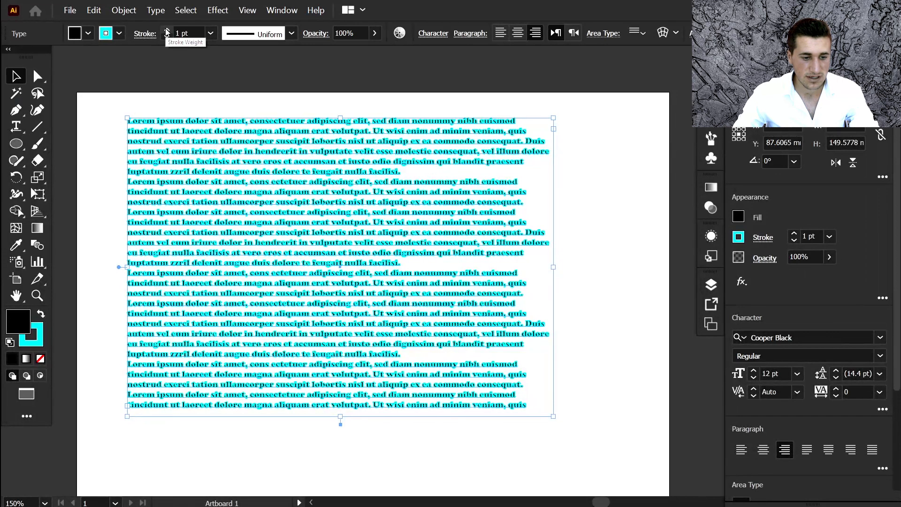
pyautogui.click(167, 37)
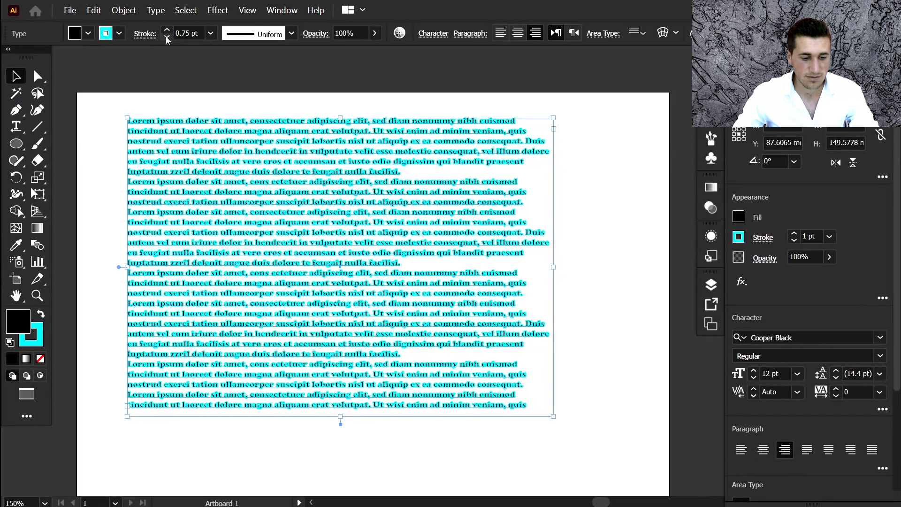
# Reduce the placeholder text to the single word Lorem and enlarge it to 200 pt
pyautogui.click(577, 239)
pyautogui.click(393, 235)
pyautogui.hscroll(-2, 393, 235)
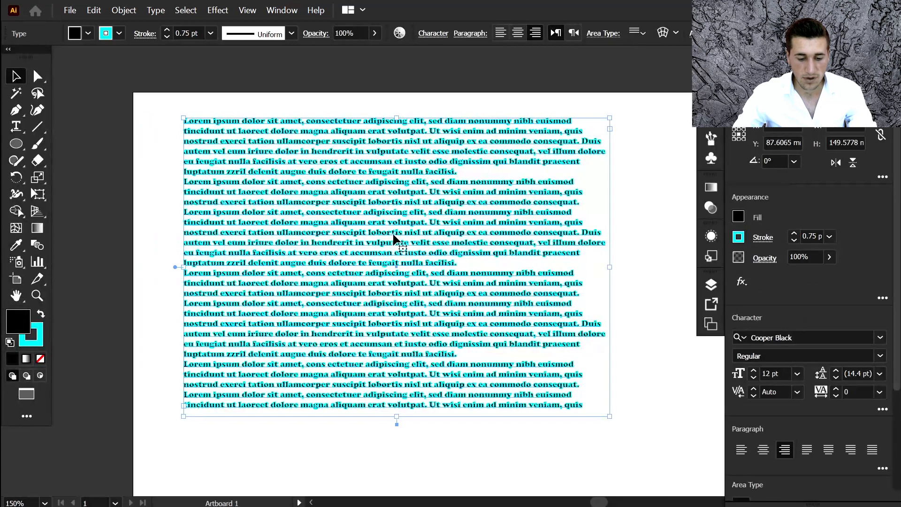
pyautogui.hscroll(2, 393, 237)
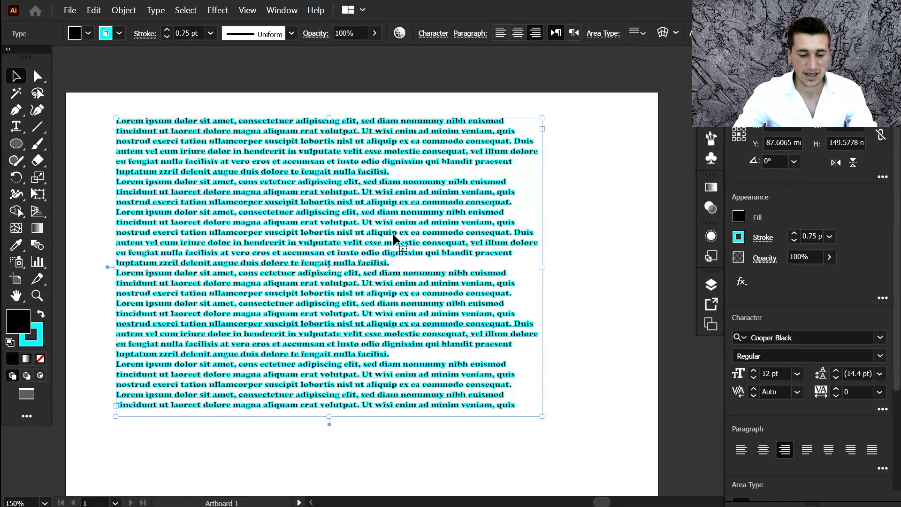
pyautogui.doubleClick(392, 232)
pyautogui.tripleClick(392, 232)
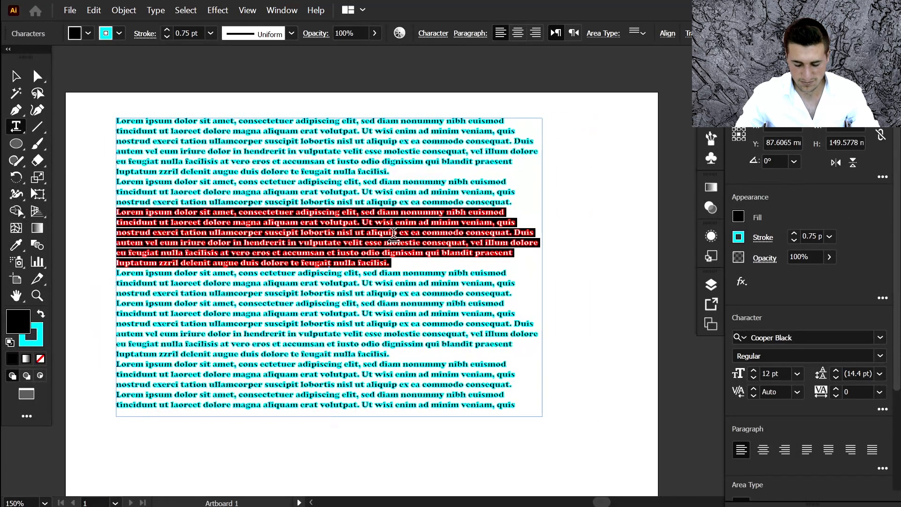
pyautogui.press('BackSpace')
pyautogui.press('BackSpace')
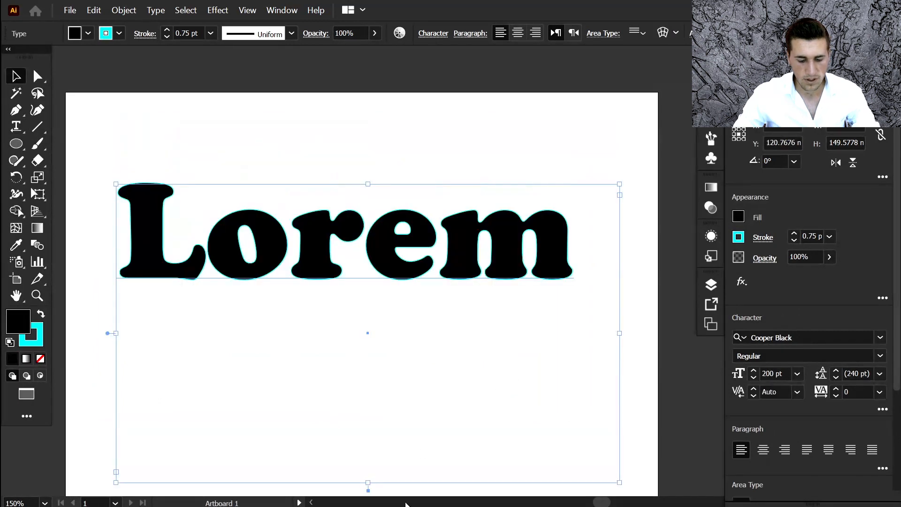
# Try heavier stroke weights on the word Lorem up to 9 pt and settle on 3 pt
pyautogui.click(167, 29)
pyautogui.click(168, 29)
pyautogui.click(168, 29)
pyautogui.click(167, 29)
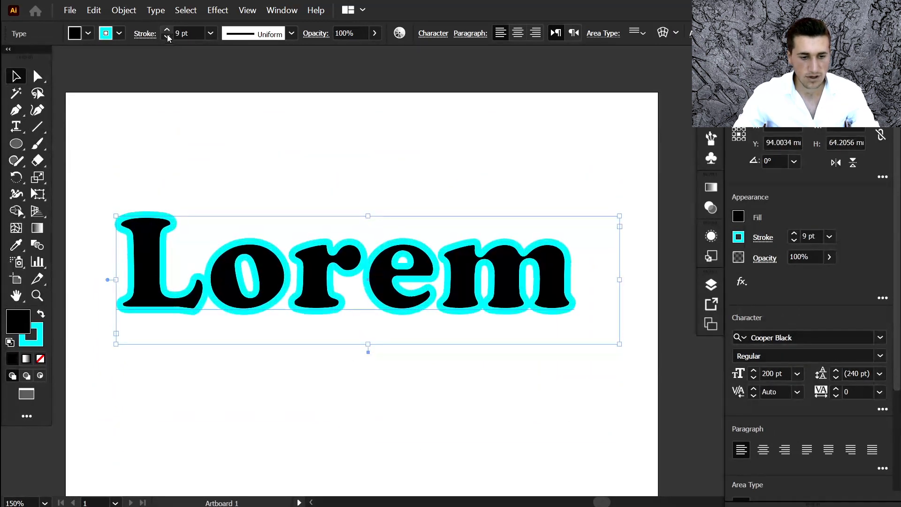
pyautogui.click(167, 38)
pyautogui.click(167, 39)
pyautogui.click(167, 39)
pyautogui.click(167, 39)
pyautogui.click(167, 38)
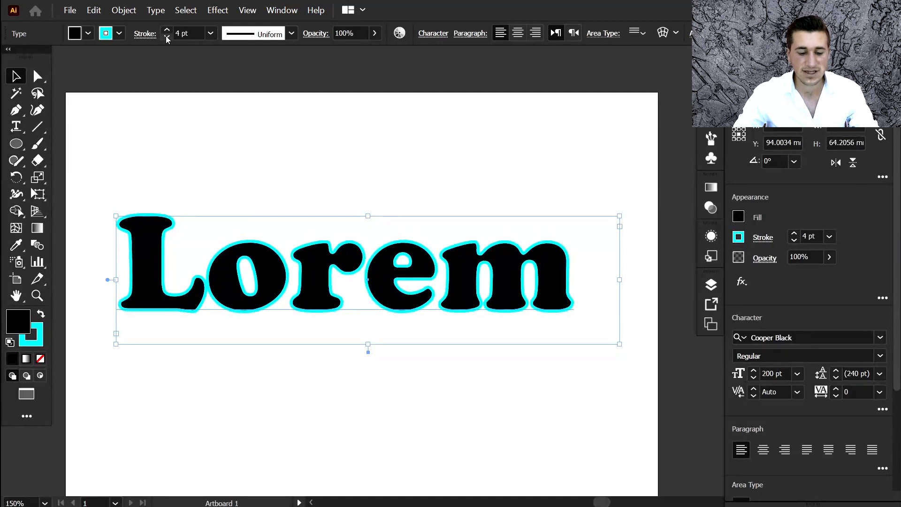
pyautogui.click(167, 38)
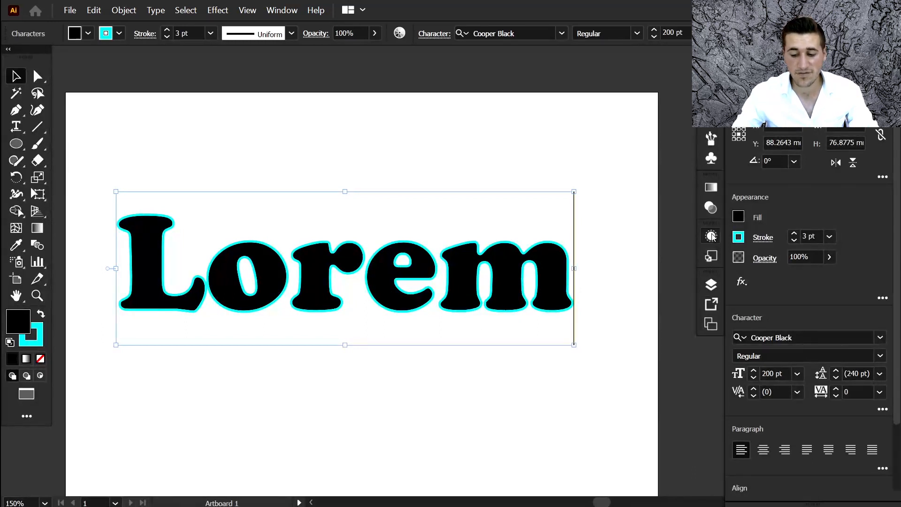
# Open the Appearance settings, inspect the stroke and fill of the Lorem characters, and reselect the text as an object
pyautogui.click(281, 10)
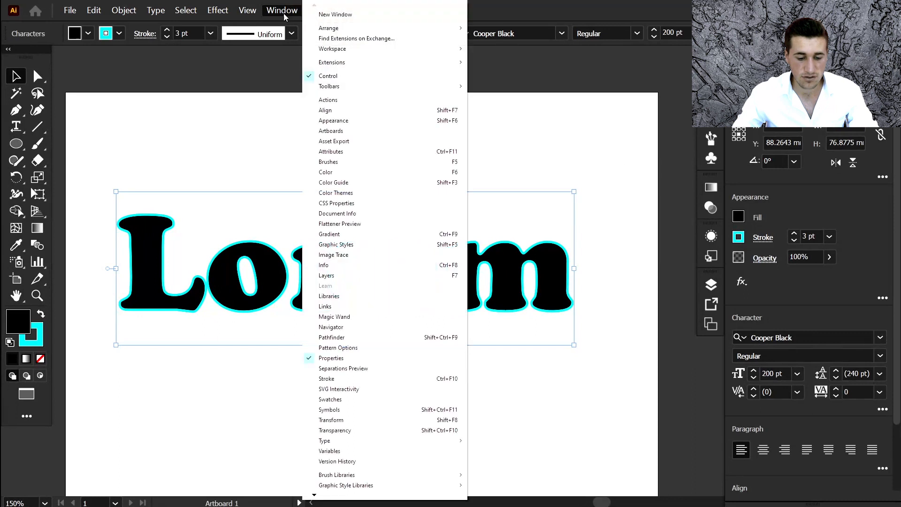
pyautogui.click(379, 122)
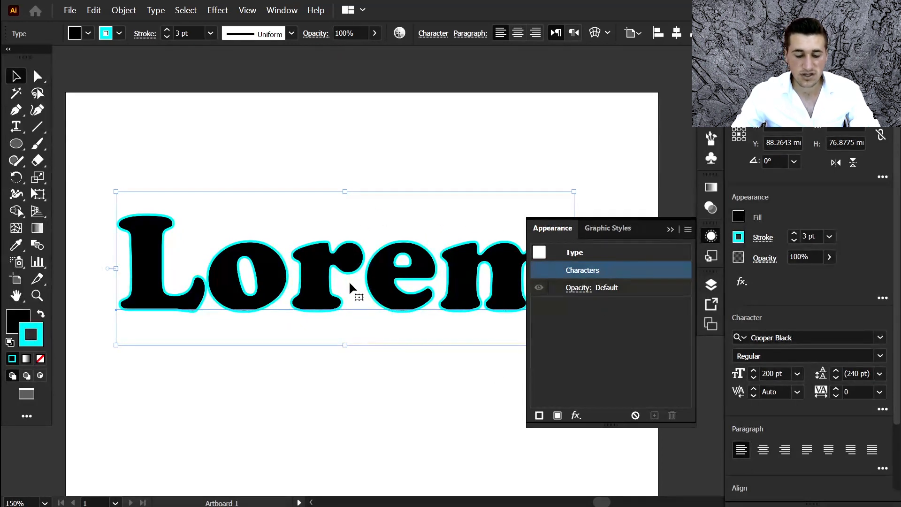
pyautogui.doubleClick(371, 284)
pyautogui.hotkey('ctrl', 'a')
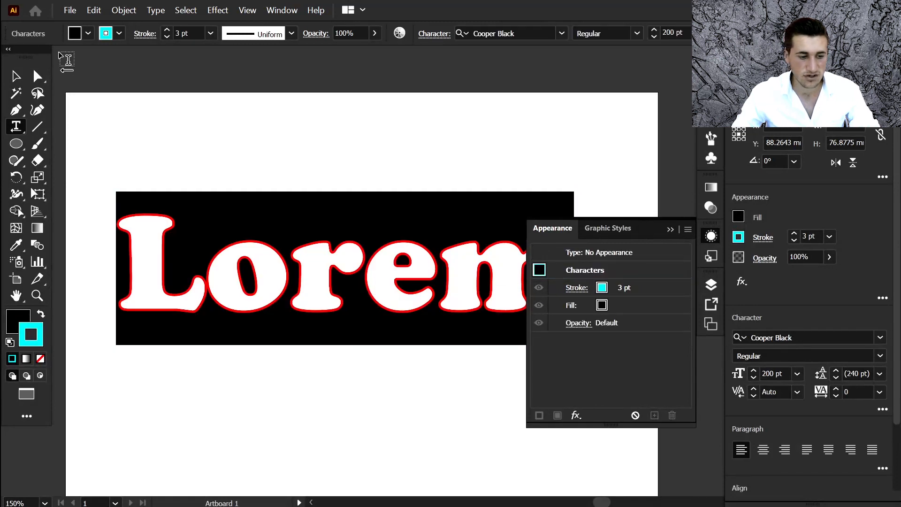
pyautogui.click(16, 74)
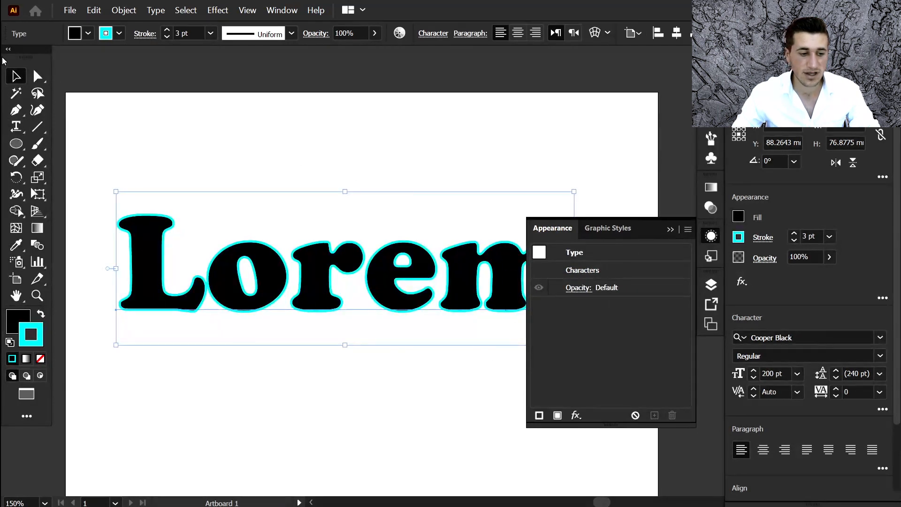
# Add a new stroke to the text object, move it beneath the fill in the appearance stack, and colour it red
pyautogui.click(540, 415)
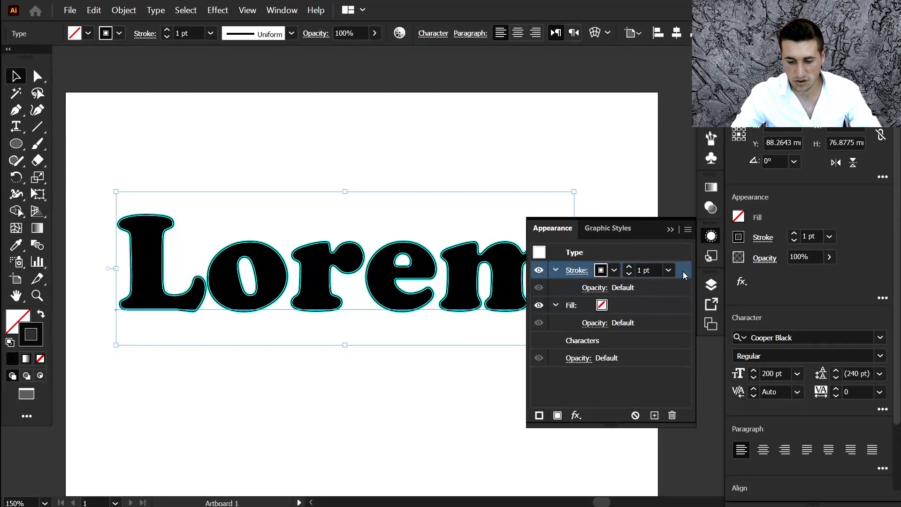
pyautogui.moveTo(683, 276); pyautogui.dragTo(671, 334)
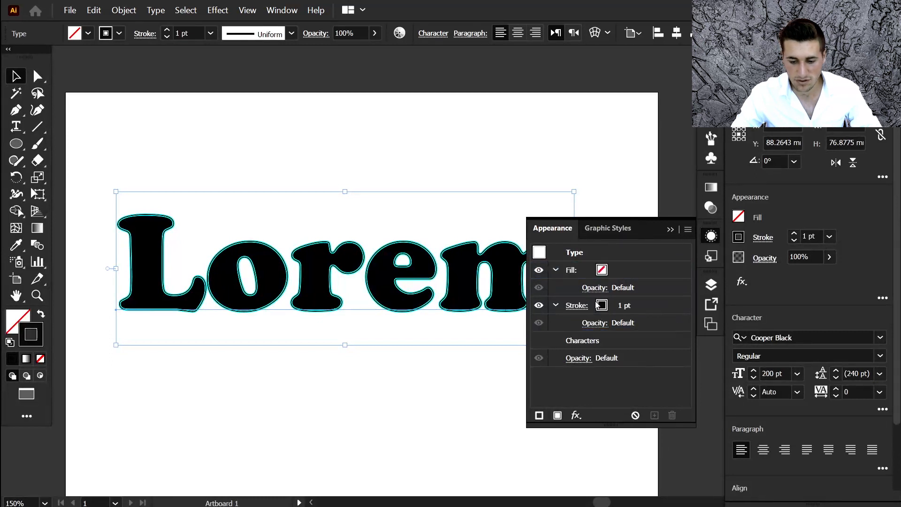
pyautogui.click(572, 307)
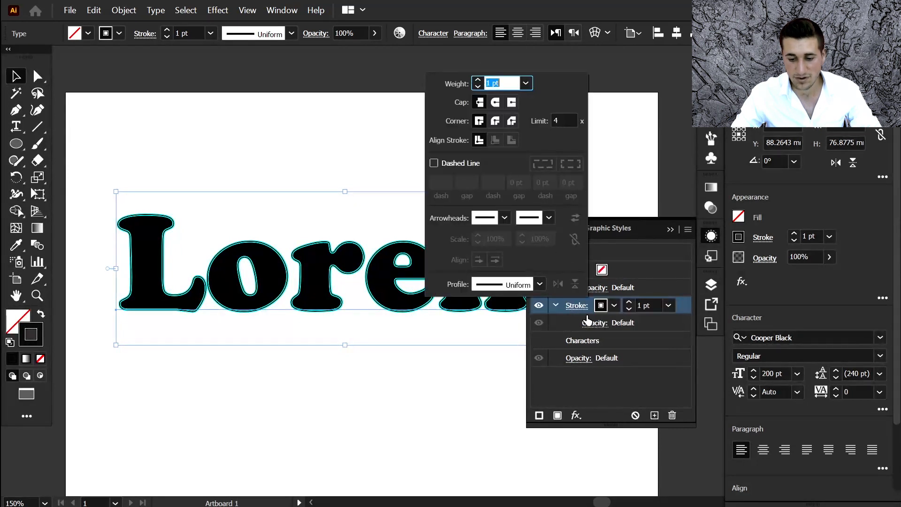
pyautogui.click(614, 308)
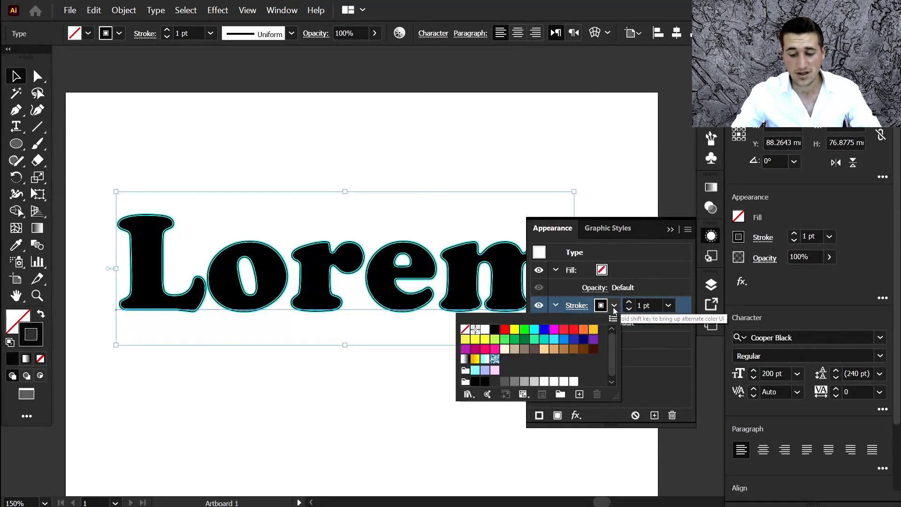
pyautogui.click(504, 330)
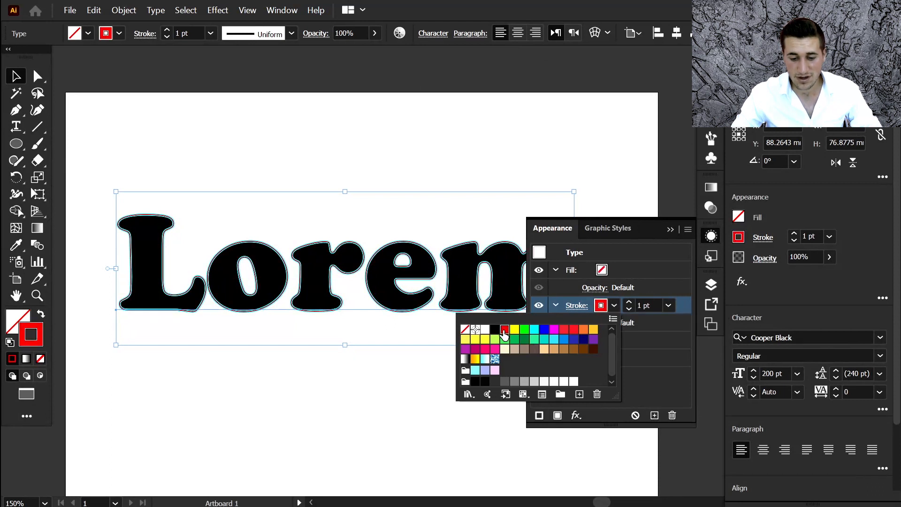
# Set the weight of the text's red stroke to 8 pt
pyautogui.click(629, 303)
pyautogui.click(629, 303)
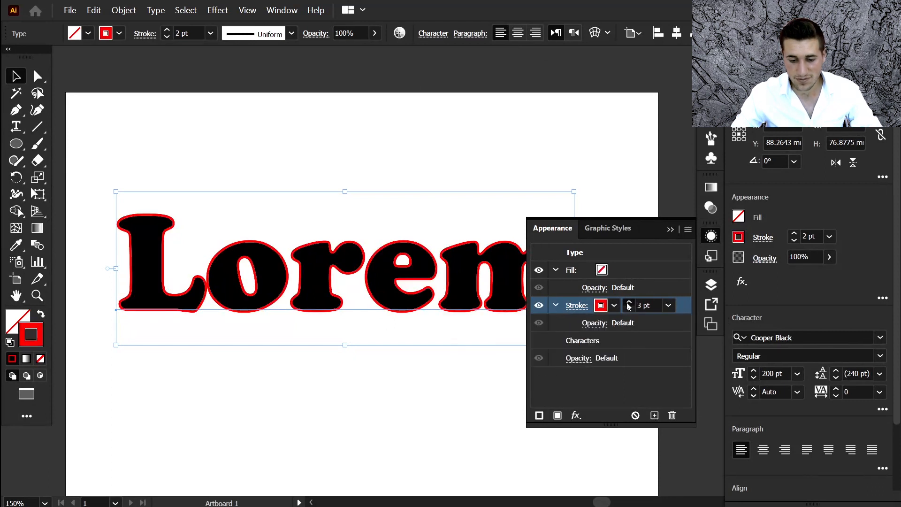
pyautogui.click(629, 303)
pyautogui.click(628, 303)
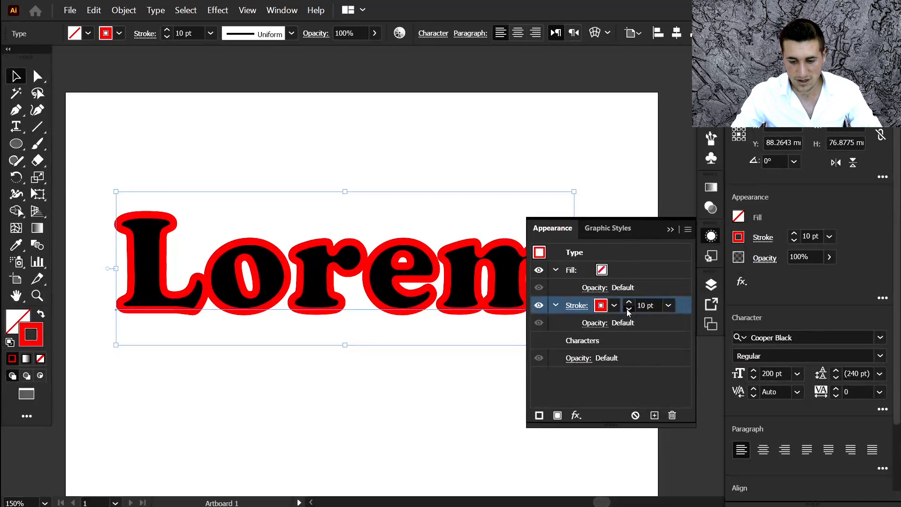
pyautogui.click(628, 309)
pyautogui.click(628, 309)
# Add a second stroke to the text below the red one, with a 12 pt weight and magenta colour
pyautogui.click(538, 414)
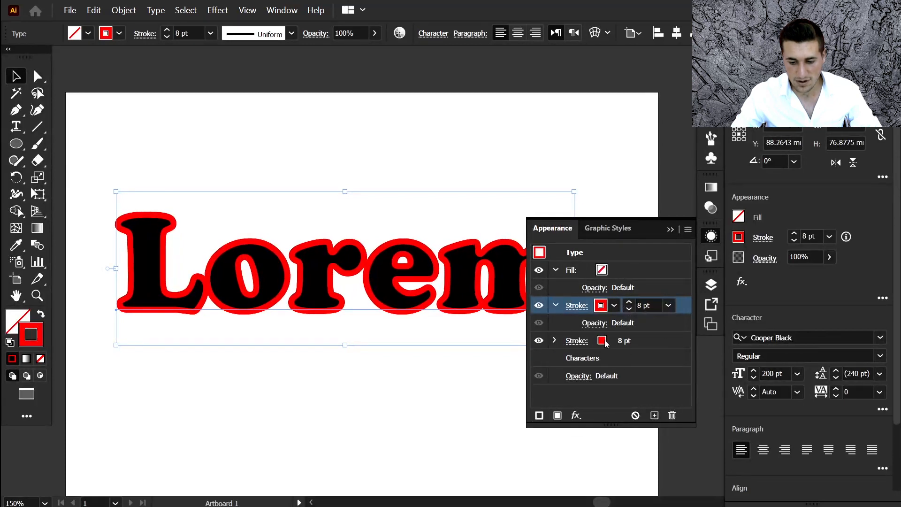
pyautogui.click(623, 341)
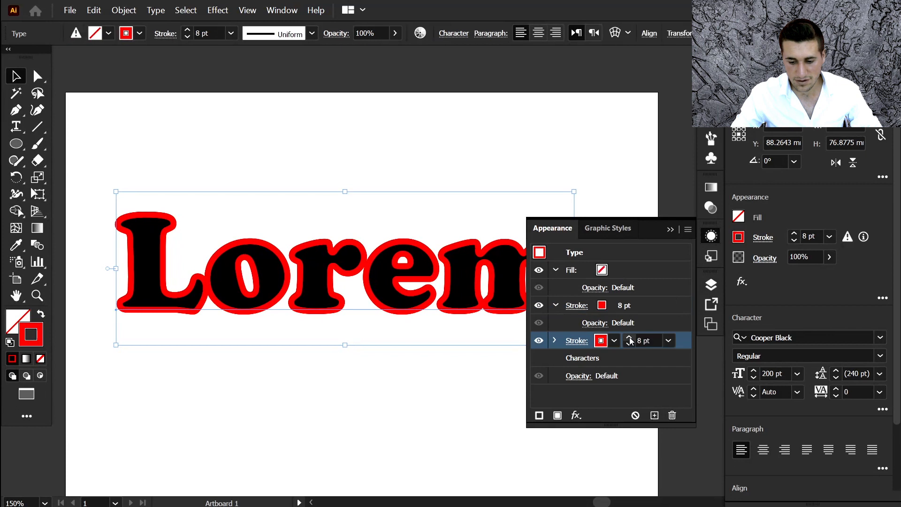
pyautogui.click(629, 337)
pyautogui.click(629, 337)
pyautogui.click(629, 338)
pyautogui.click(630, 337)
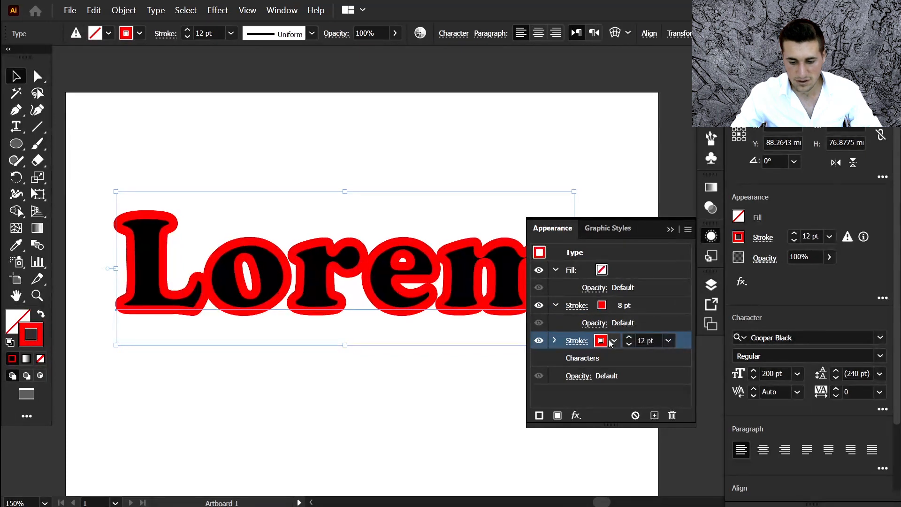
pyautogui.click(614, 341)
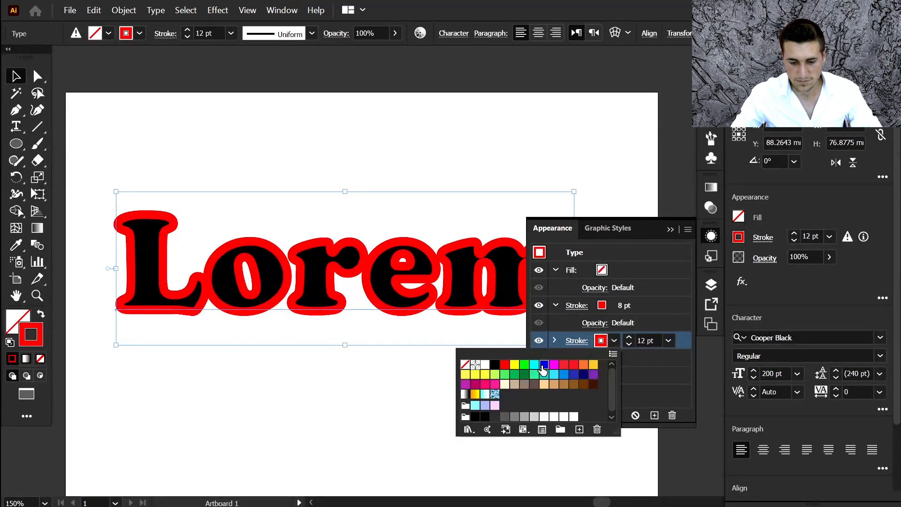
pyautogui.click(553, 364)
pyautogui.click(640, 377)
# Add a third stroke to the text below the magenta one, 19 pt and white, and collapse the Appearance settings
pyautogui.click(539, 415)
pyautogui.click(626, 357)
pyautogui.tripleClick(629, 354)
pyautogui.tripleClick(629, 354)
pyautogui.click(614, 358)
pyautogui.click(484, 382)
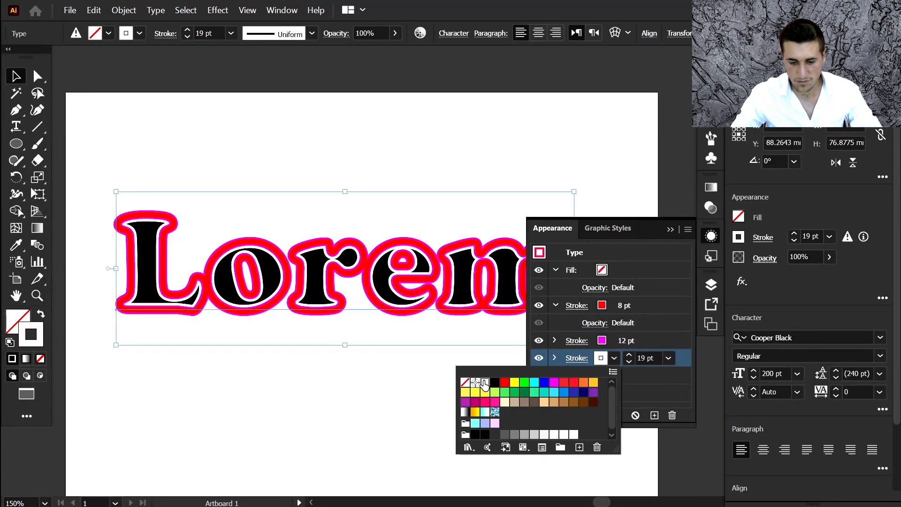
pyautogui.click(669, 231)
pyautogui.click(669, 231)
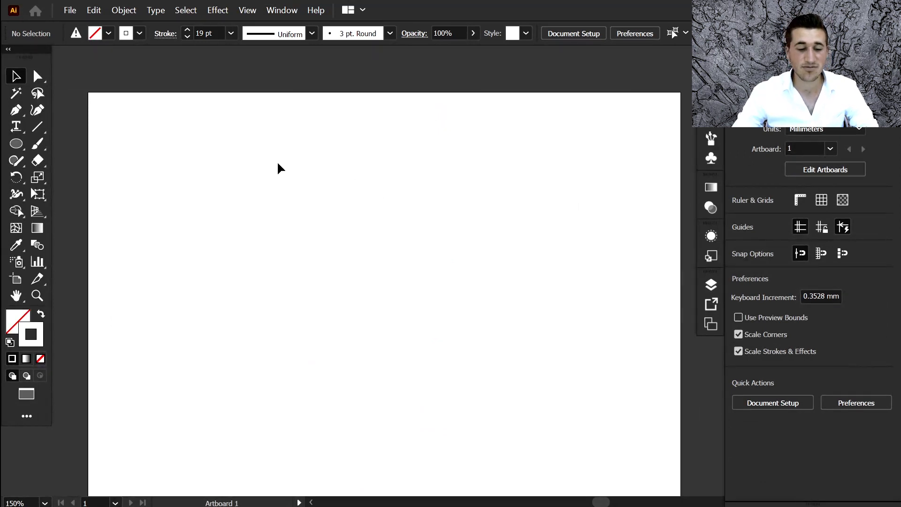
# Draw an open two-segment angled path about 179 mm wide and 98 mm high with the Pen tool, using a red 21 pt stroke
pyautogui.click(14, 112)
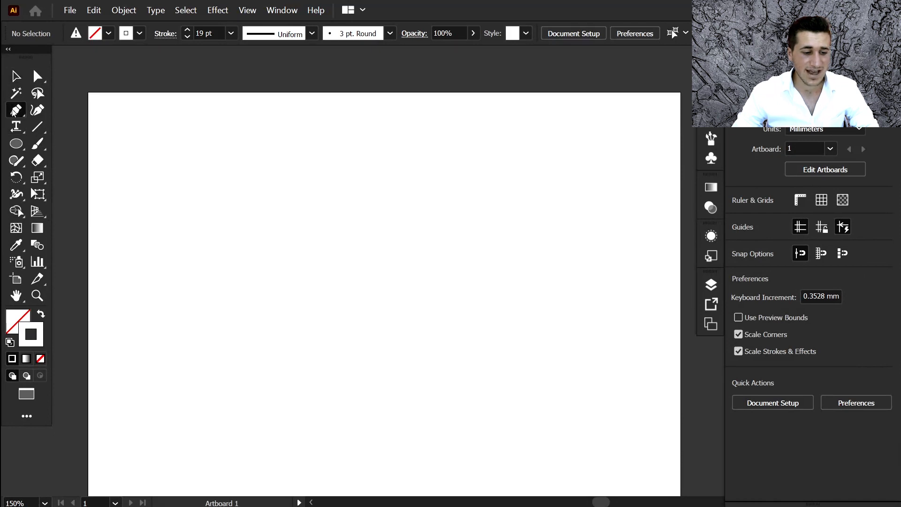
pyautogui.click(145, 226)
pyautogui.click(381, 188)
pyautogui.click(503, 382)
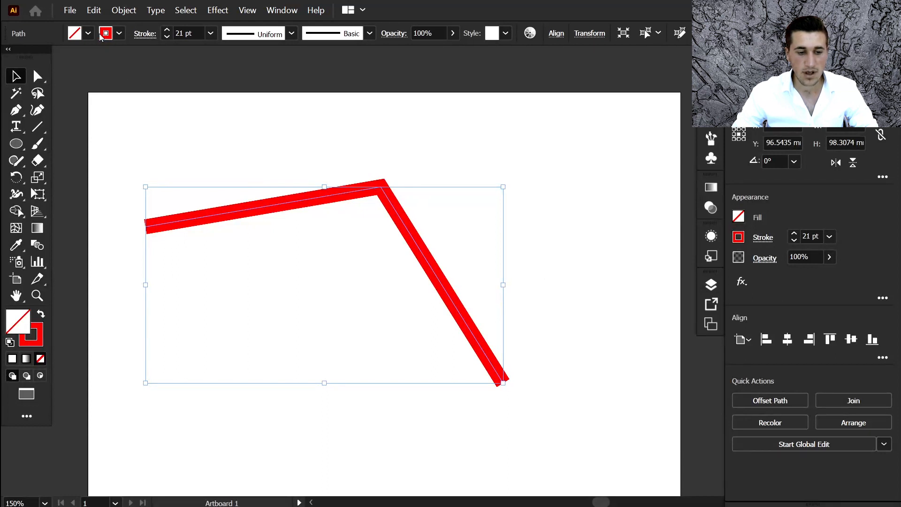
# Open the full stroke settings for the red path as a separate floating window
pyautogui.click(145, 36)
pyautogui.click(146, 36)
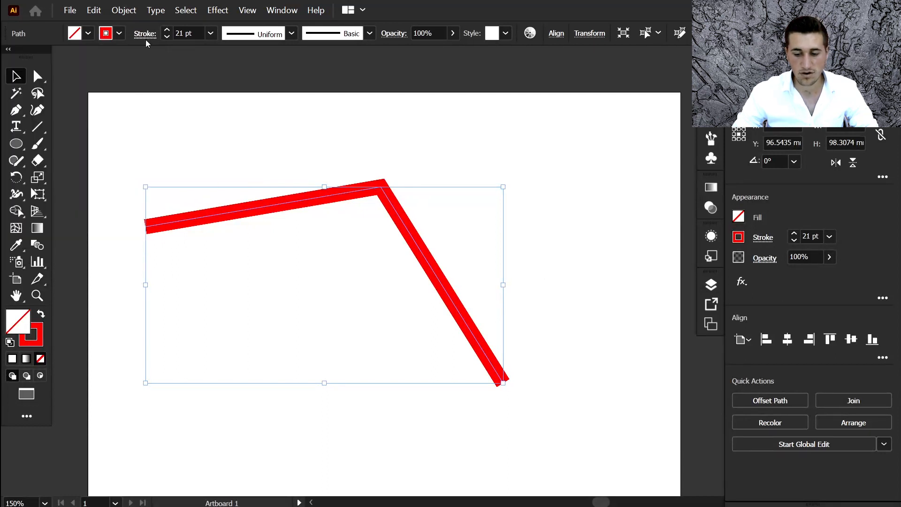
pyautogui.click(761, 237)
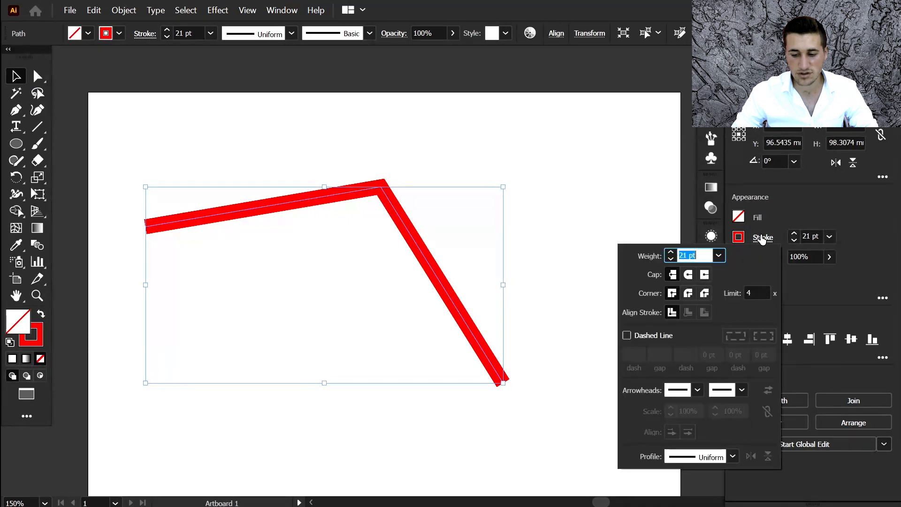
pyautogui.click(278, 11)
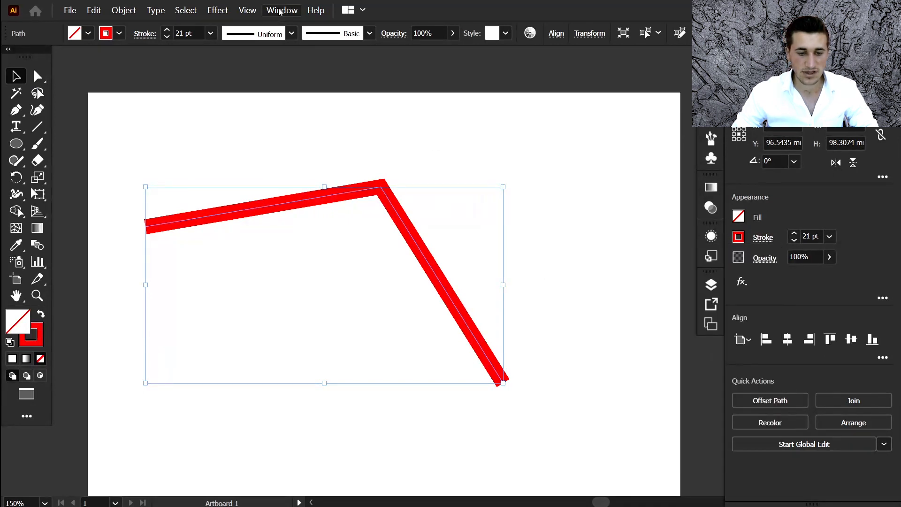
pyautogui.click(280, 12)
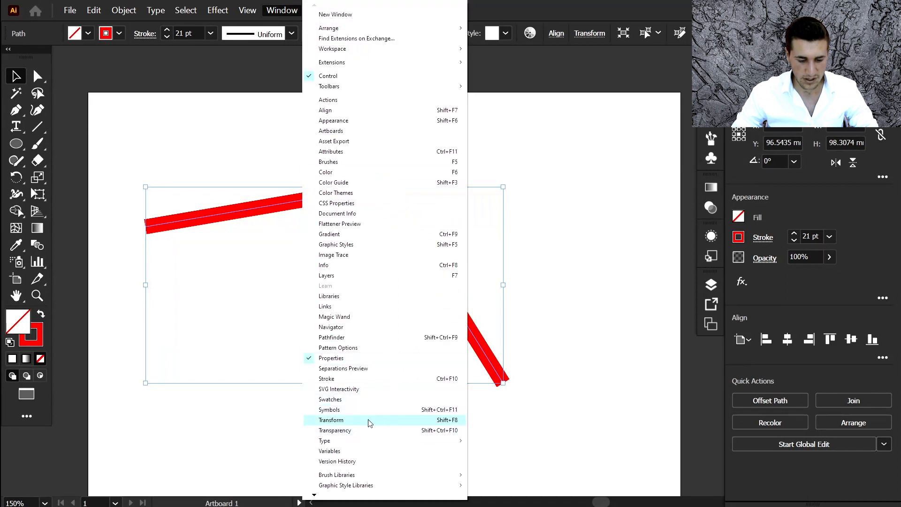
pyautogui.click(380, 378)
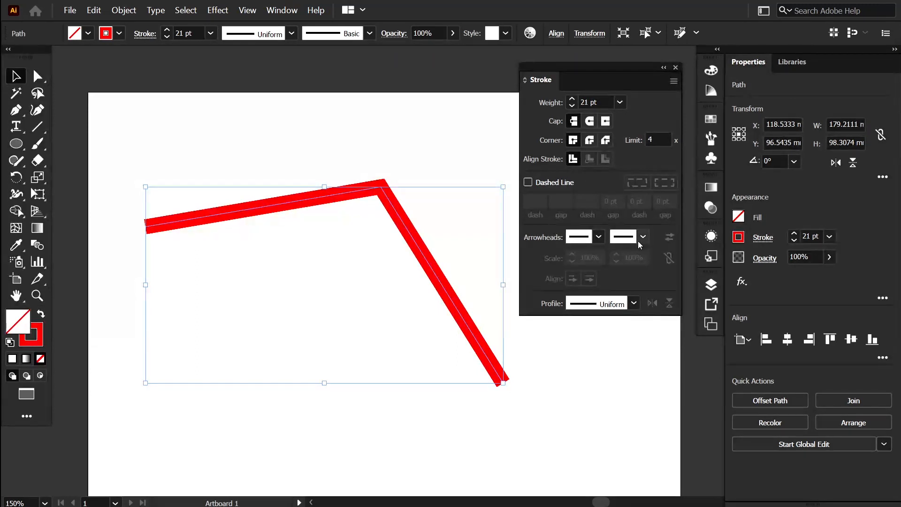
# Add a swept-back arrowhead to the start of the red path and scale it to 40%
pyautogui.click(598, 238)
pyautogui.click(539, 321)
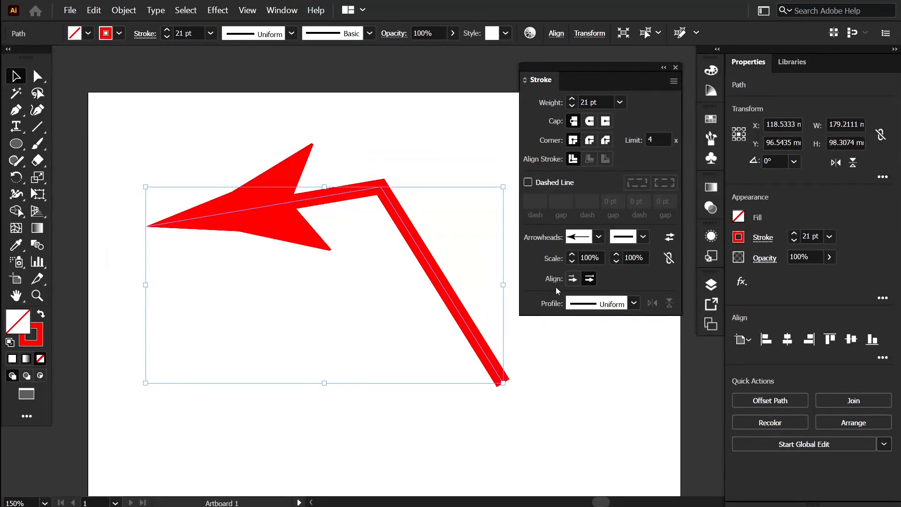
pyautogui.click(571, 261)
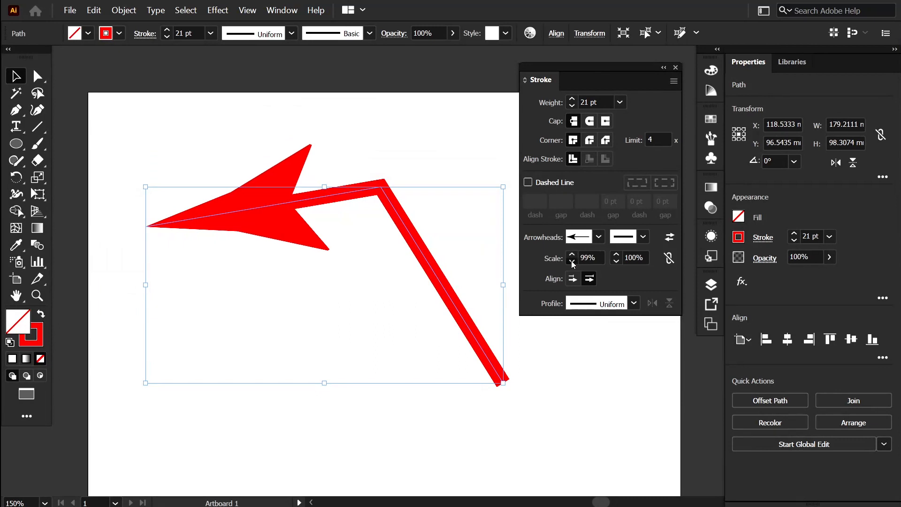
pyautogui.click(572, 261)
pyautogui.click(572, 261)
pyautogui.click(572, 262)
pyautogui.click(572, 262)
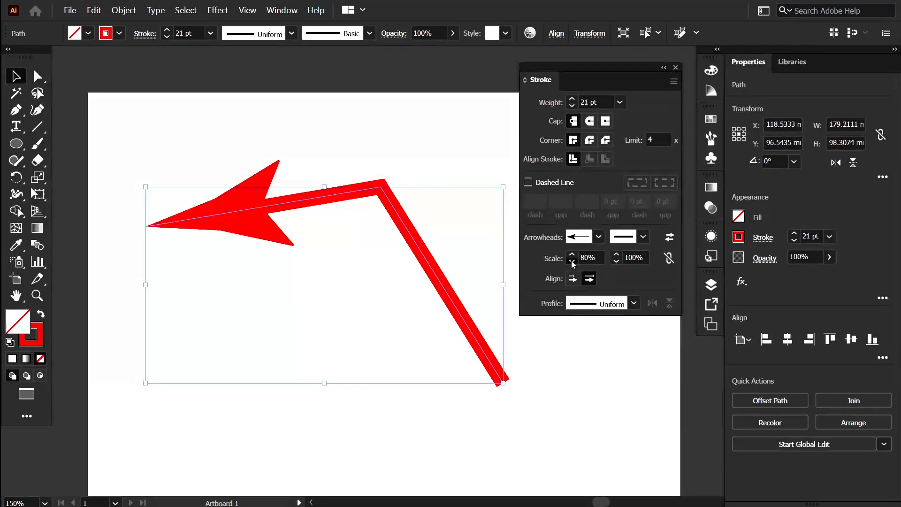
pyautogui.click(572, 261)
pyautogui.click(572, 261)
pyautogui.click(572, 261)
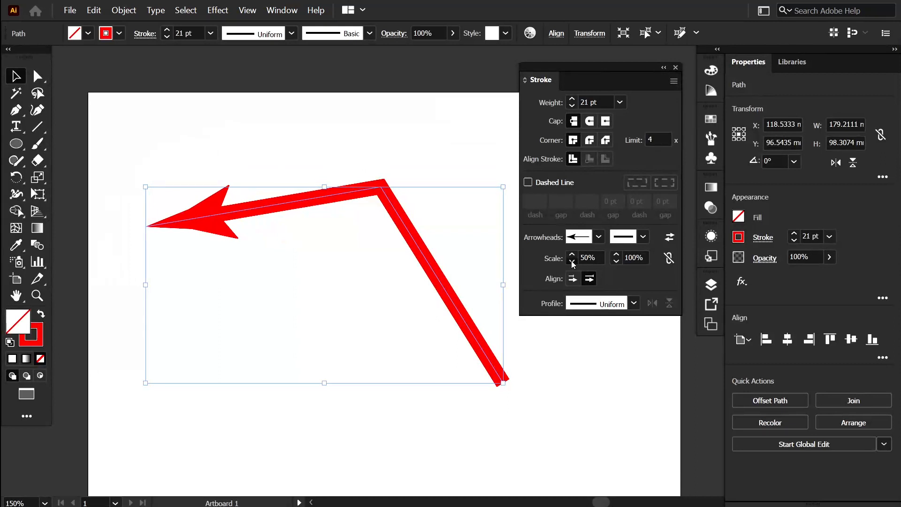
pyautogui.click(571, 261)
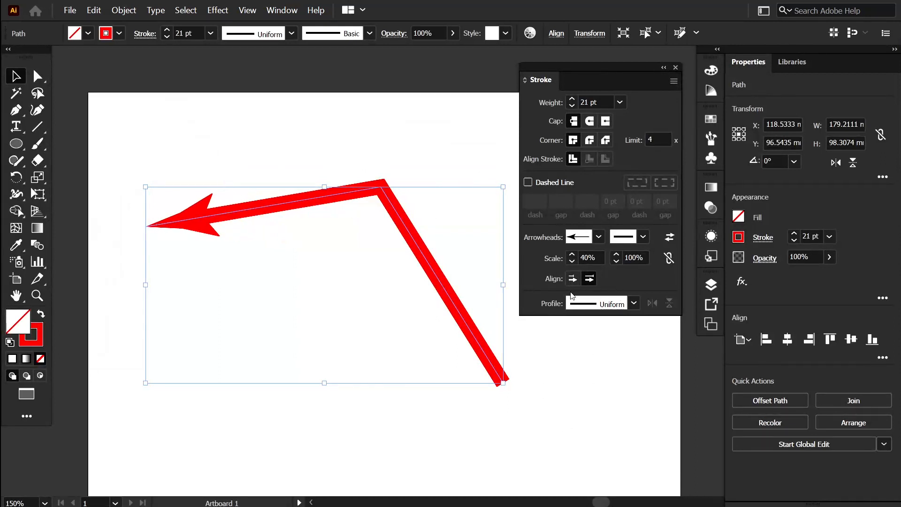
# Apply the wedge-shaped tapering width profile to the arrow path, and delete the path from the artboard
pyautogui.click(635, 303)
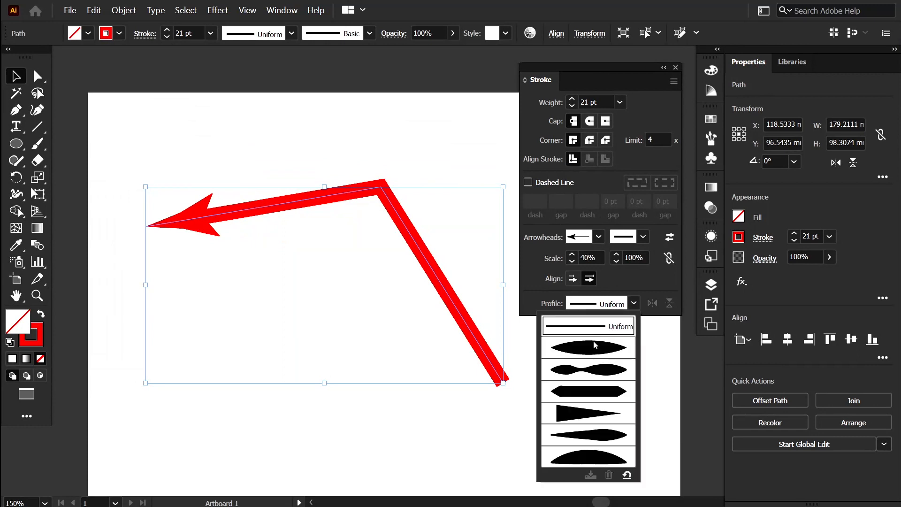
pyautogui.click(581, 413)
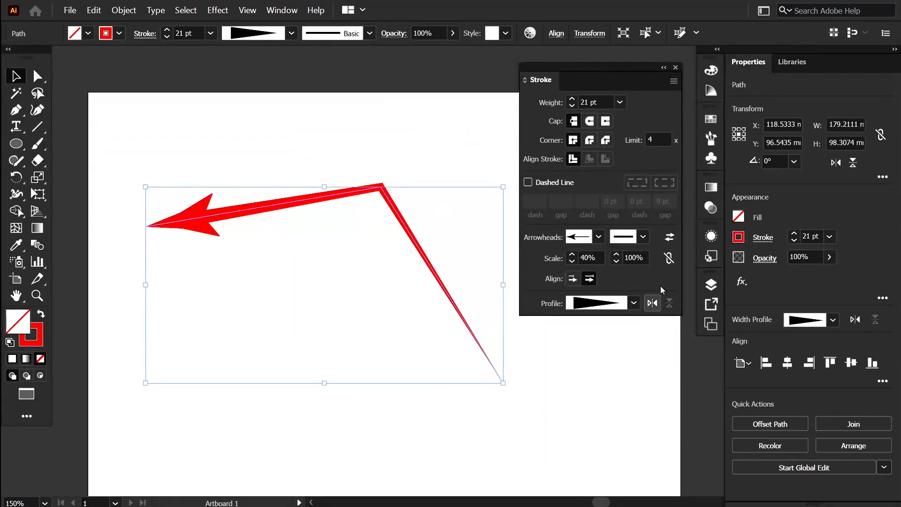
pyautogui.click(676, 68)
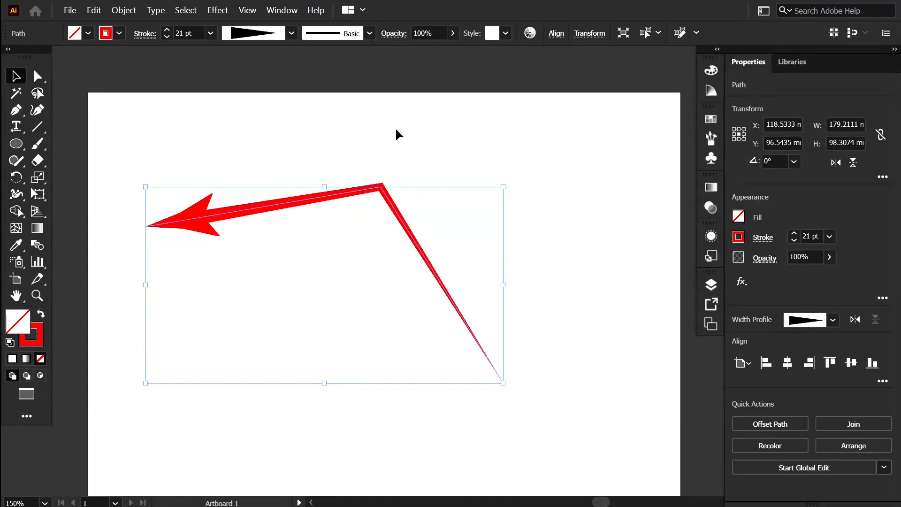
pyautogui.press('Delete')
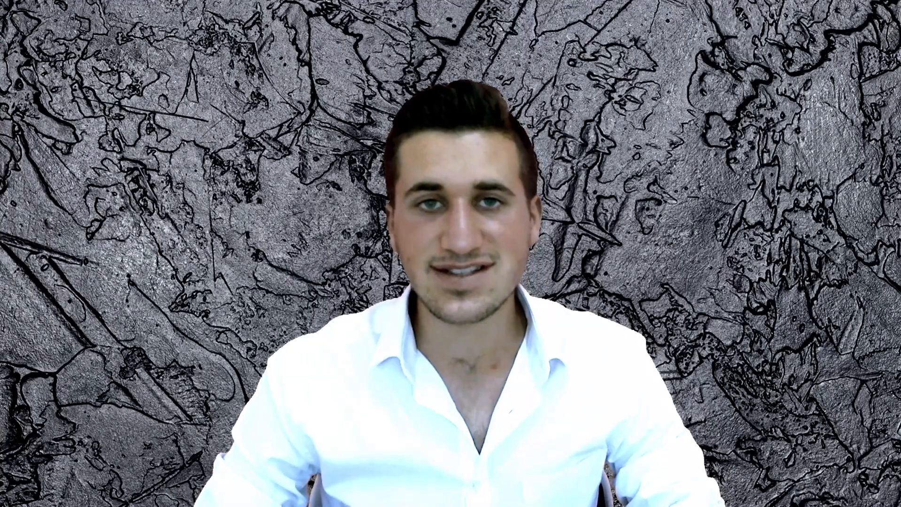